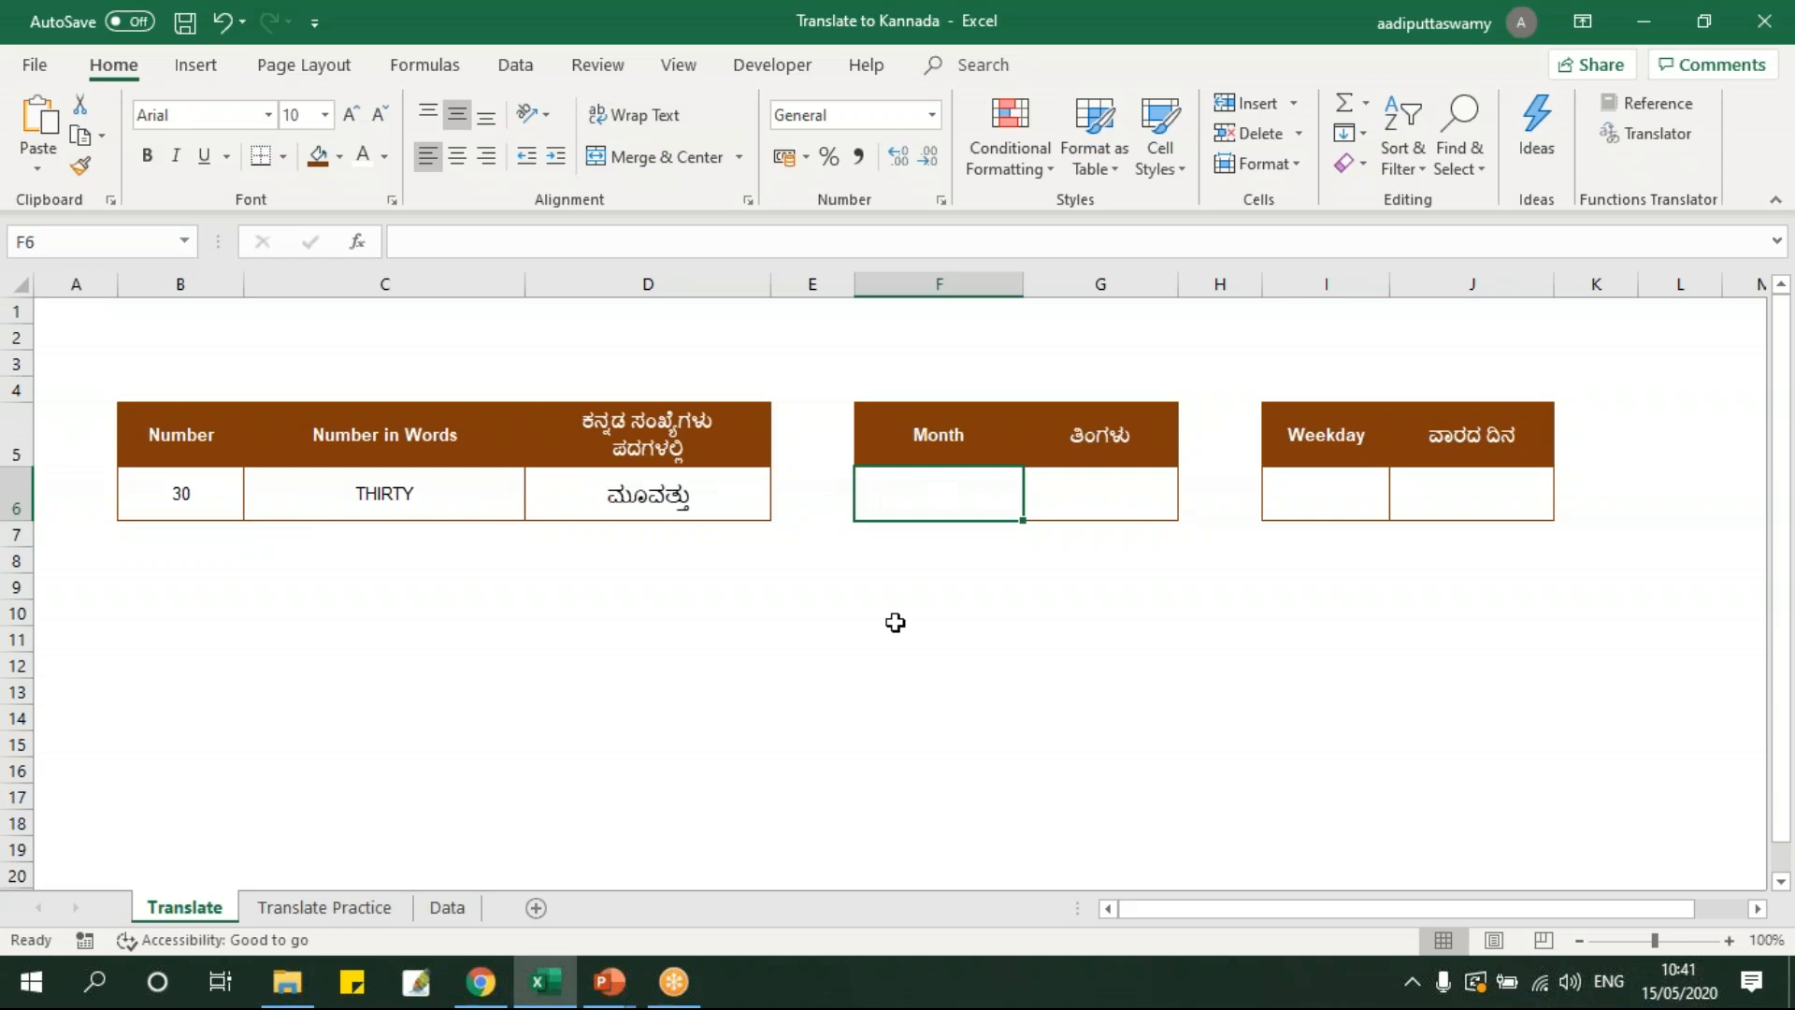
Enter March in the Month cell and Monday in the Weekday cell of the Translate sheet
text(Mar)
key(Return)
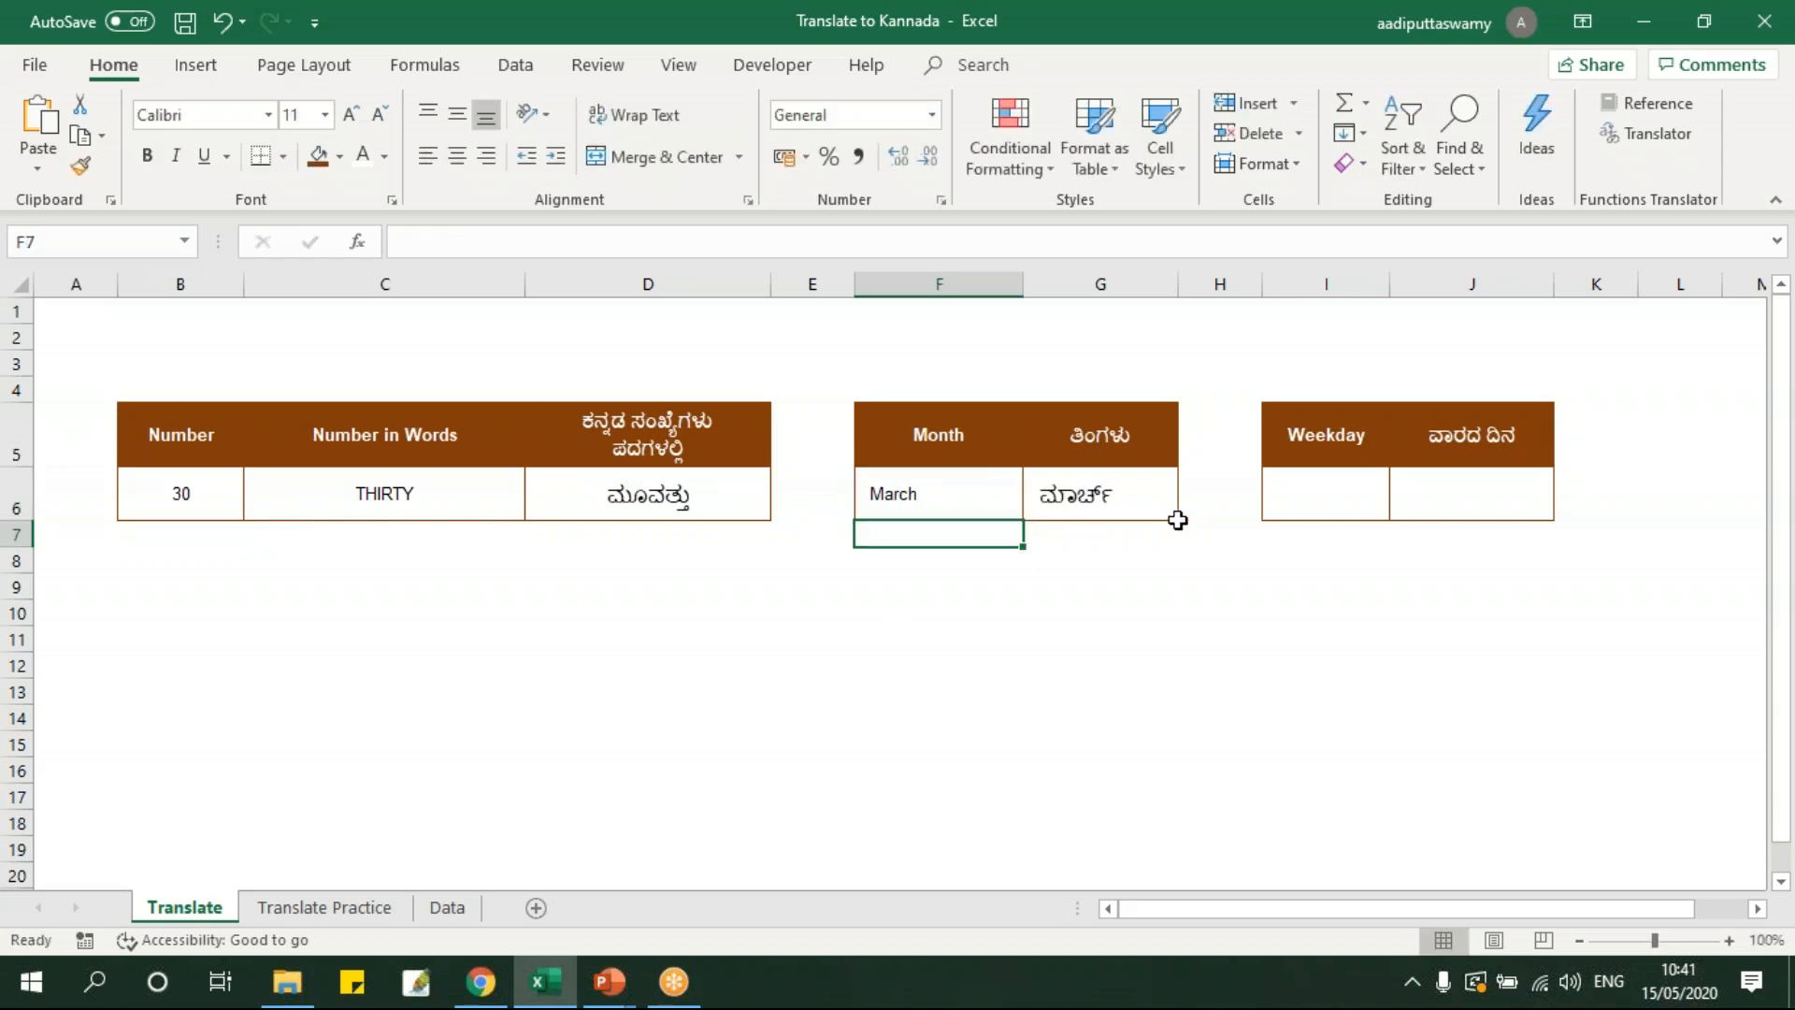
click(1313, 511)
text(Monday)
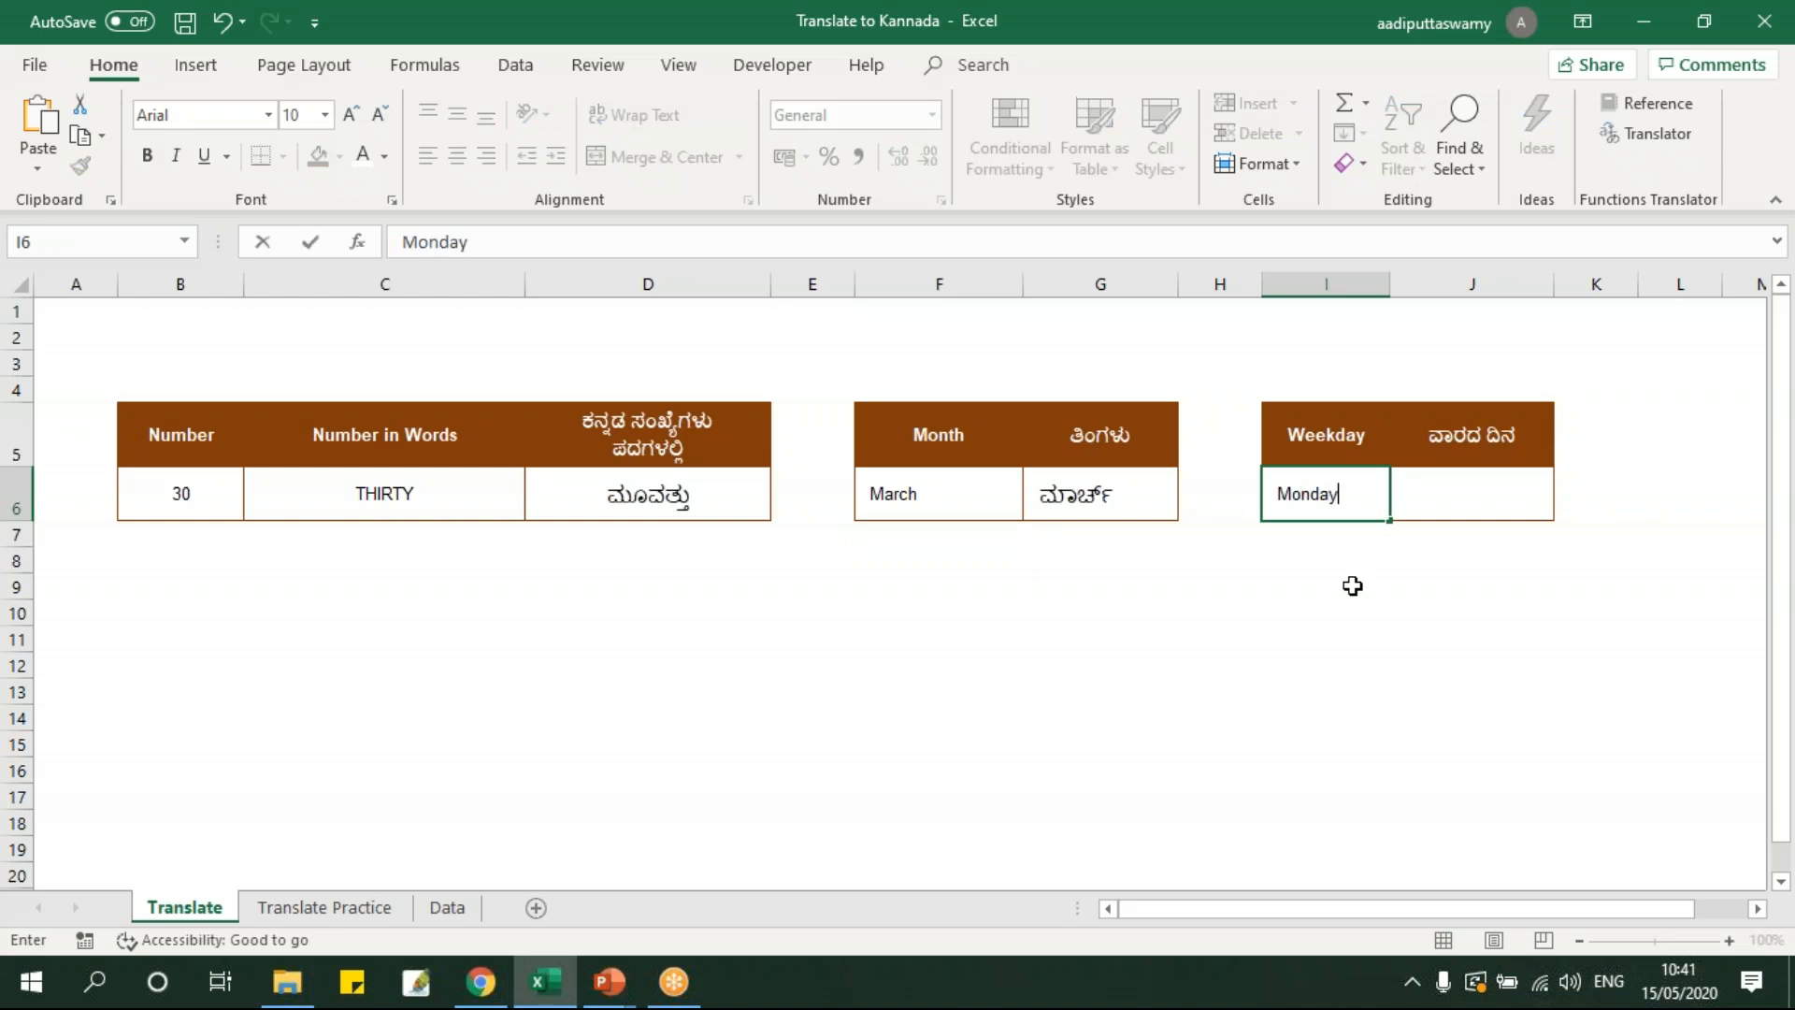
key(Return)
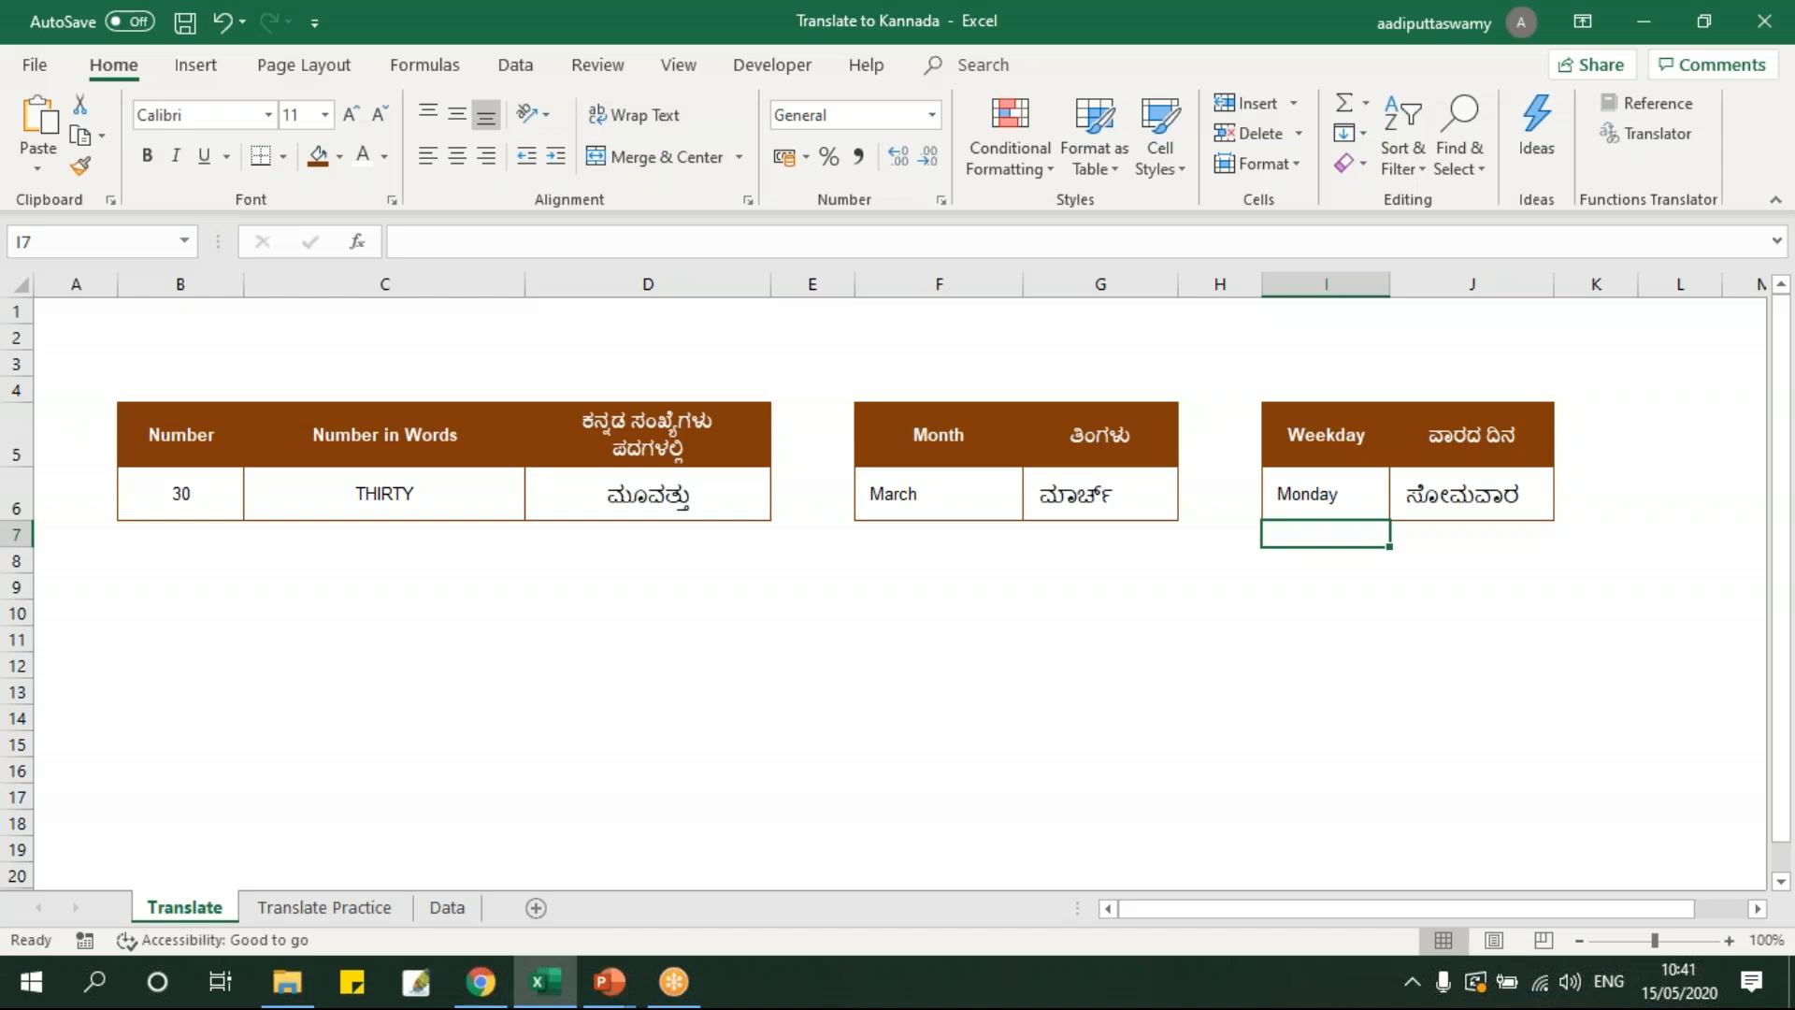
Examine the empty number, month and weekday input and translation cells on the Translate Practice sheet
click(322, 909)
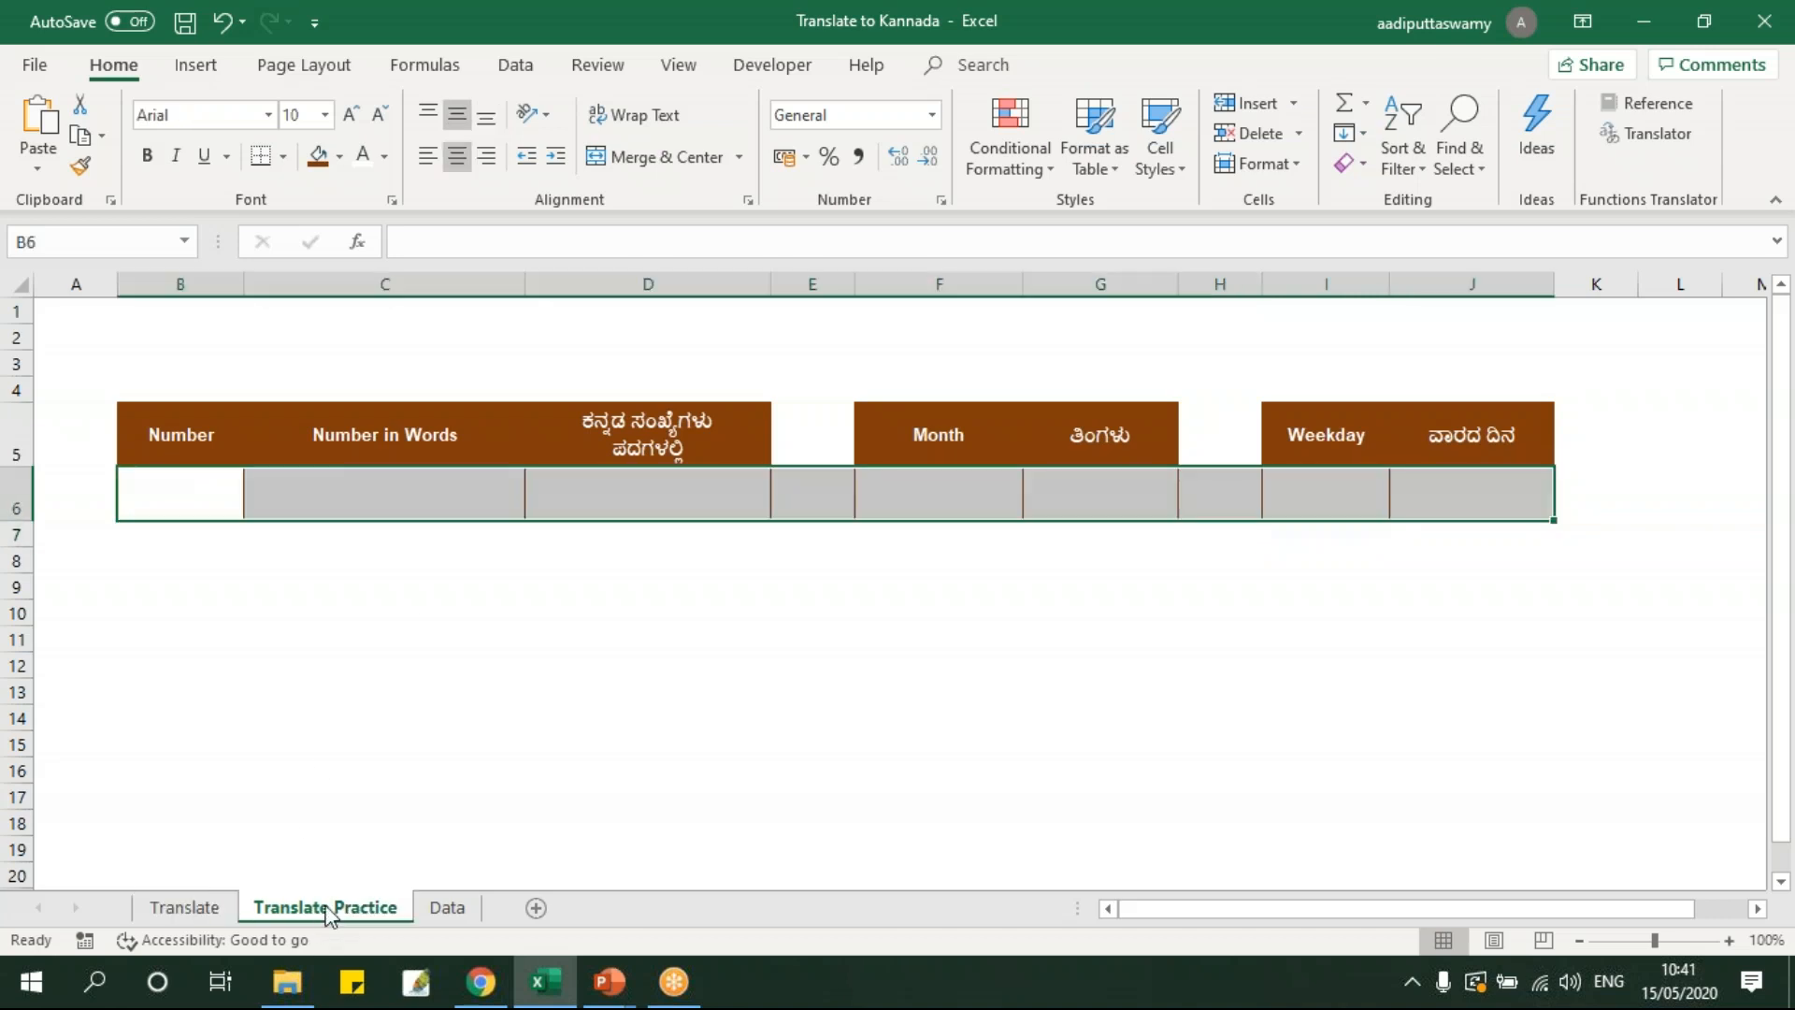
click(269, 566)
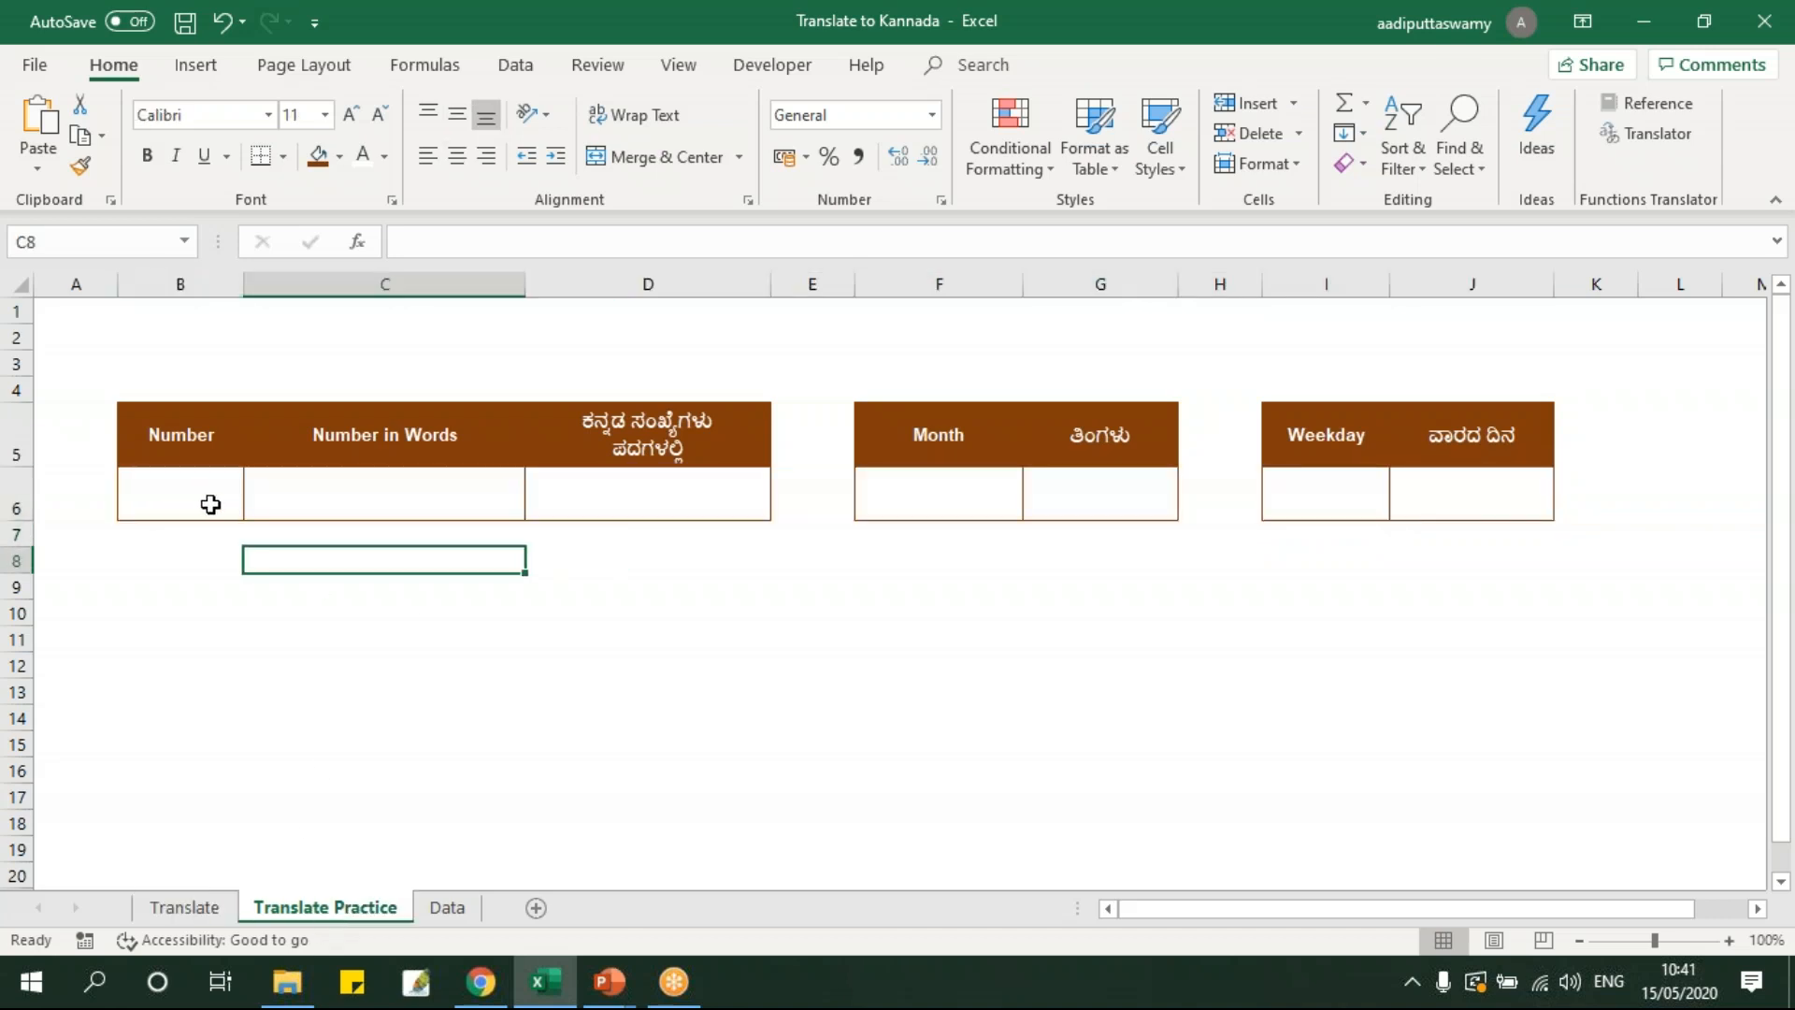
click(212, 916)
click(329, 909)
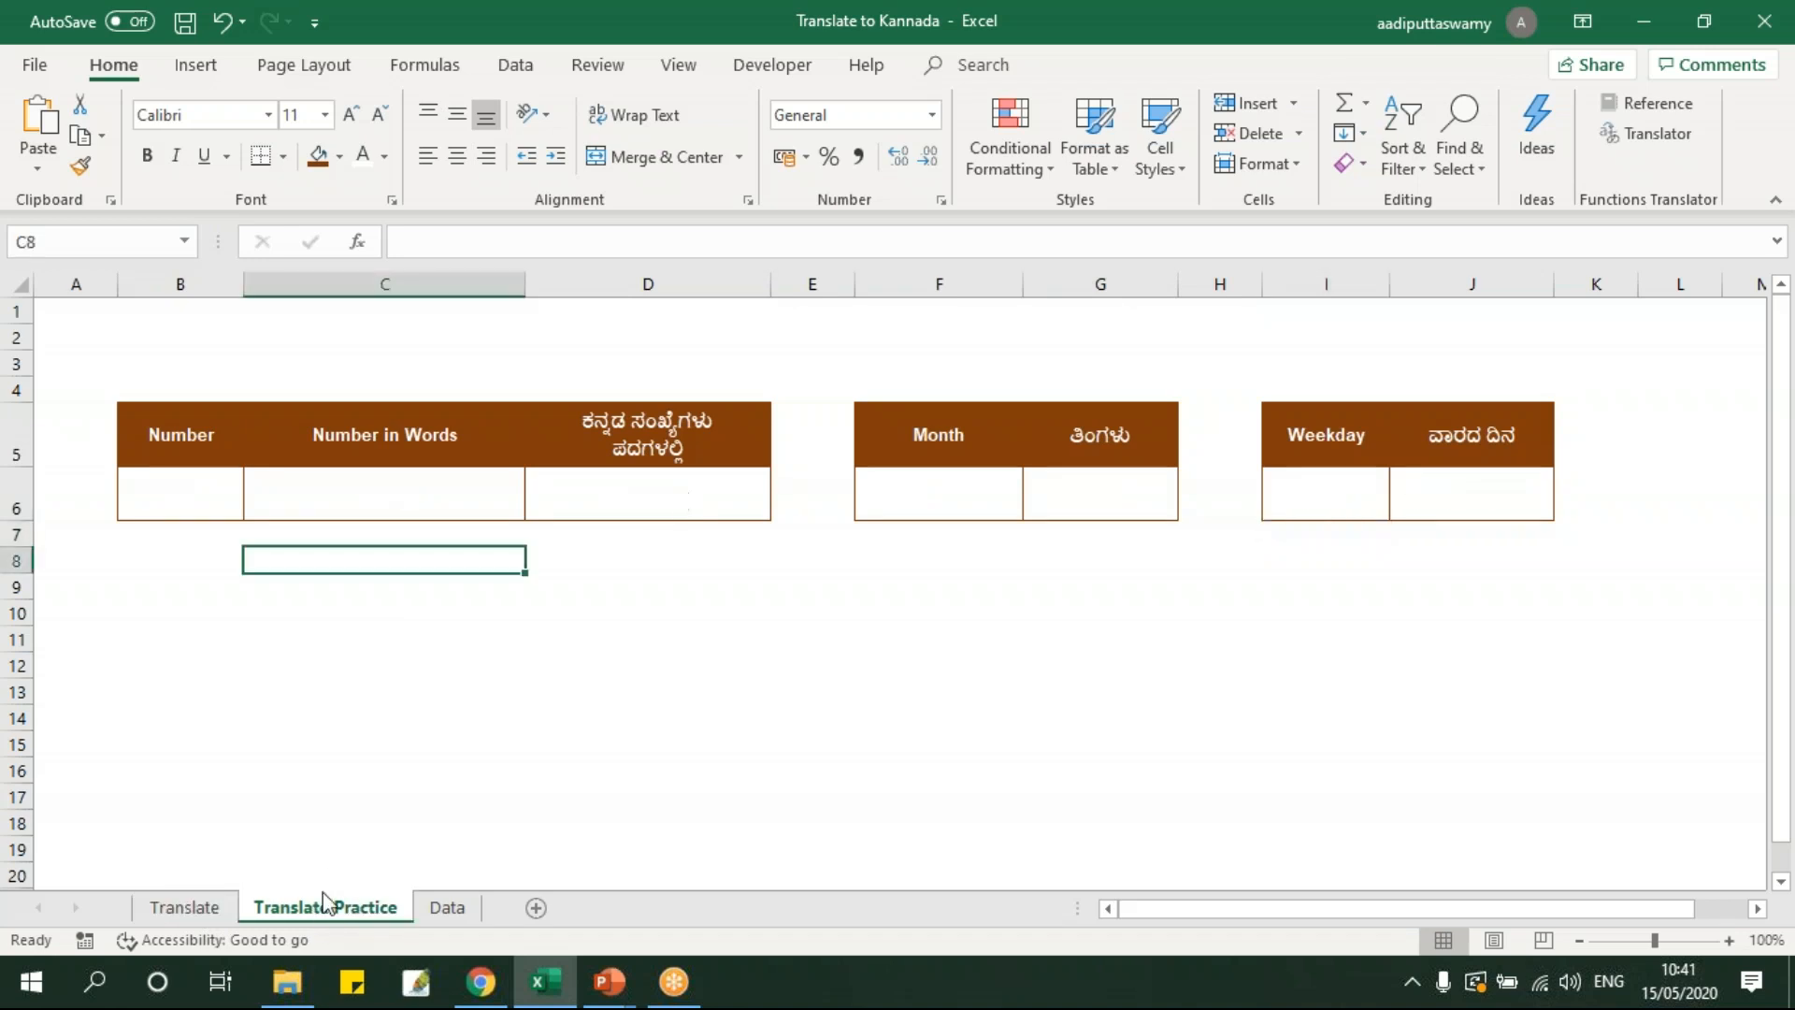
click(223, 515)
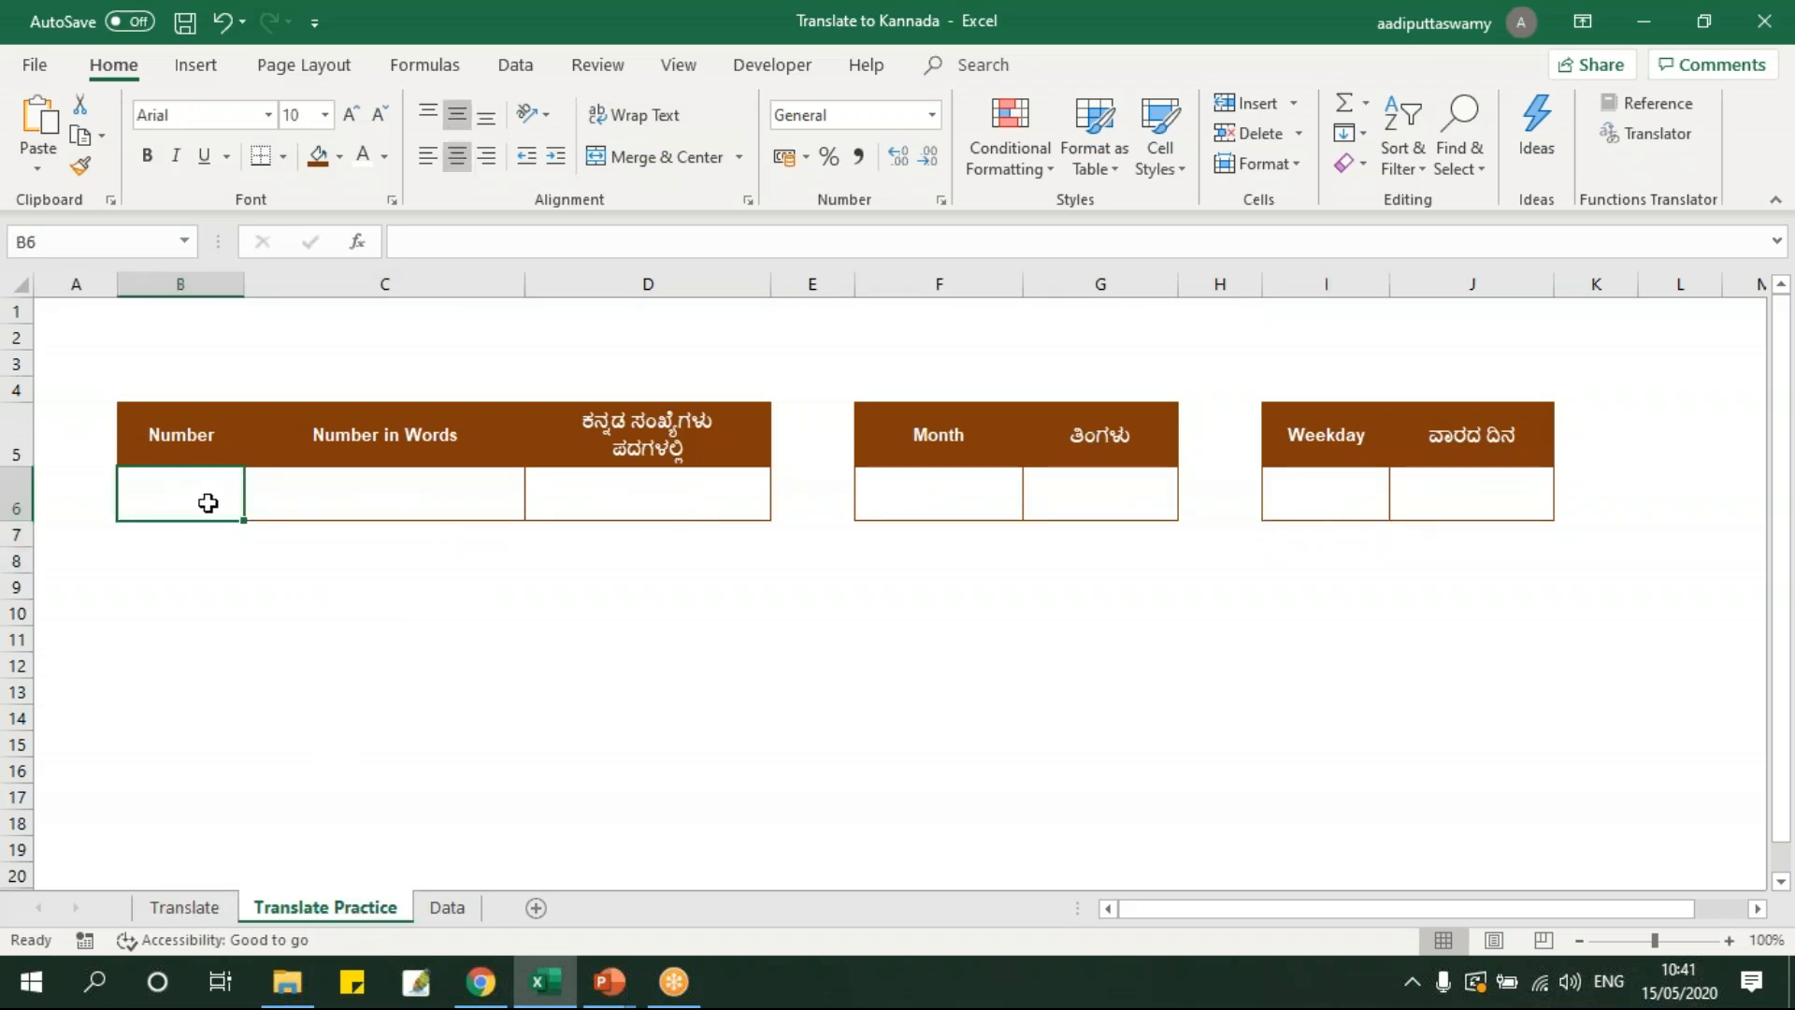
click(366, 495)
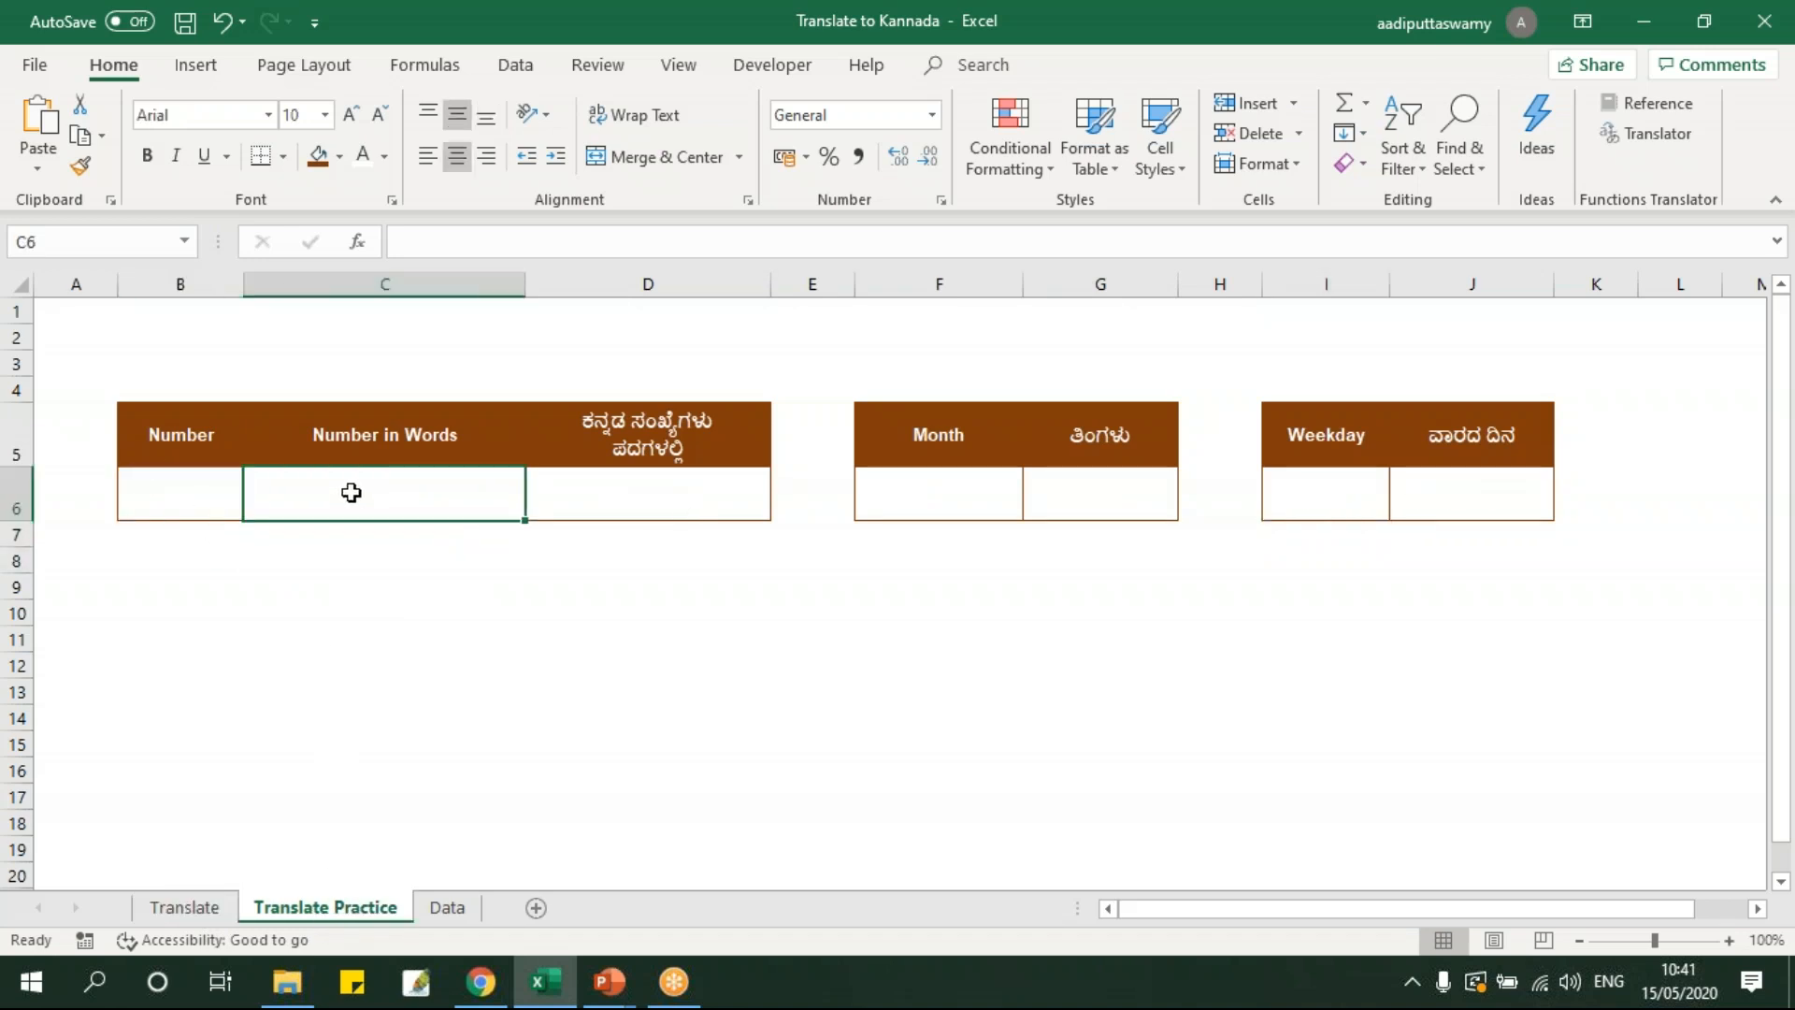
click(664, 500)
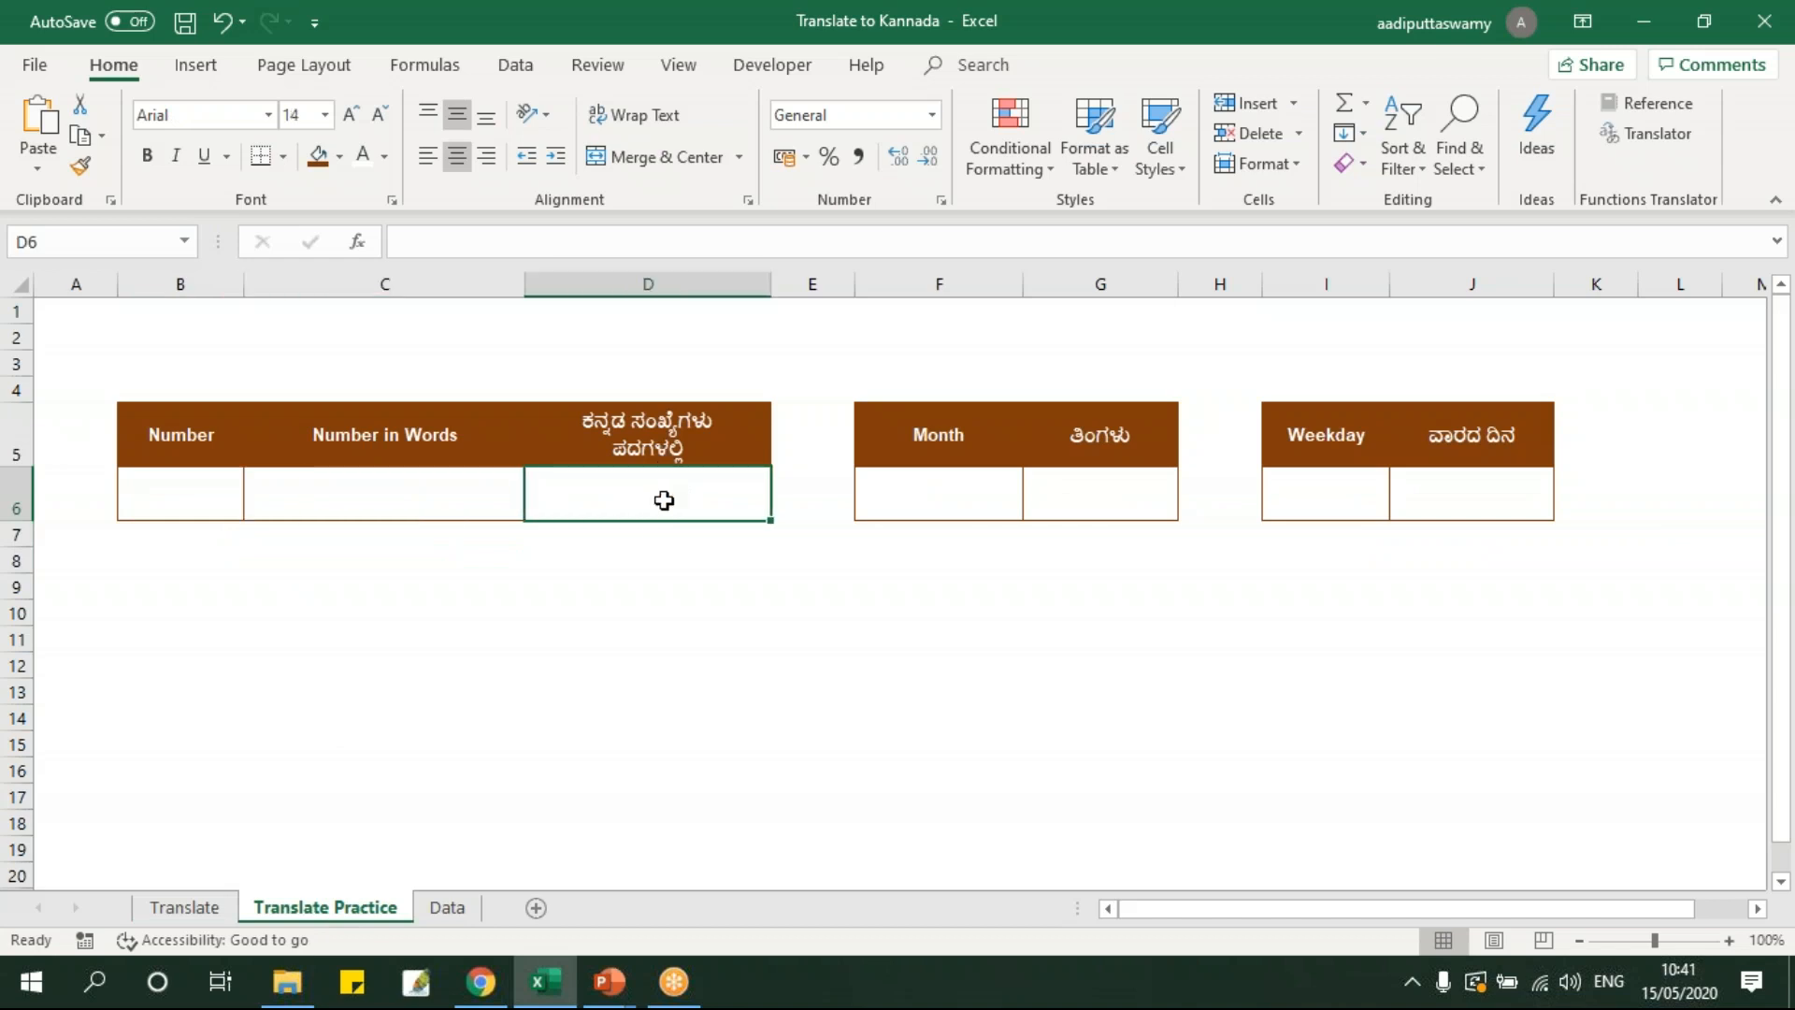
click(958, 498)
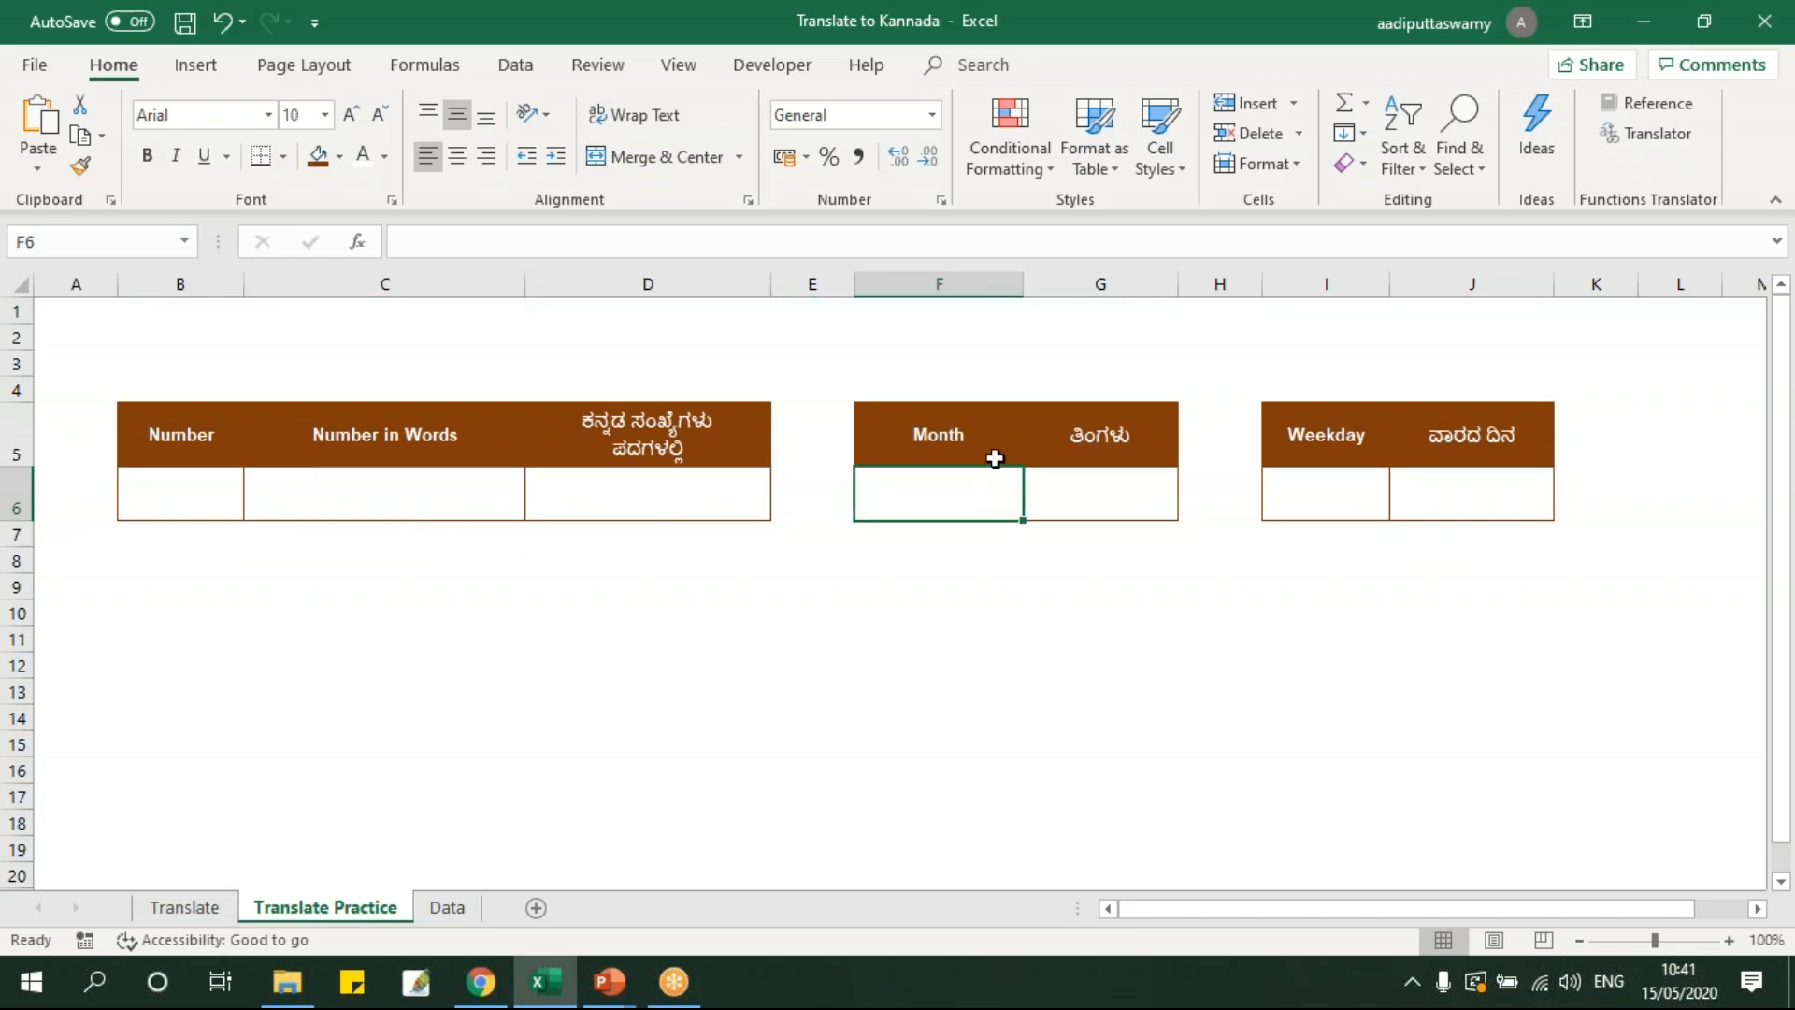
click(1065, 496)
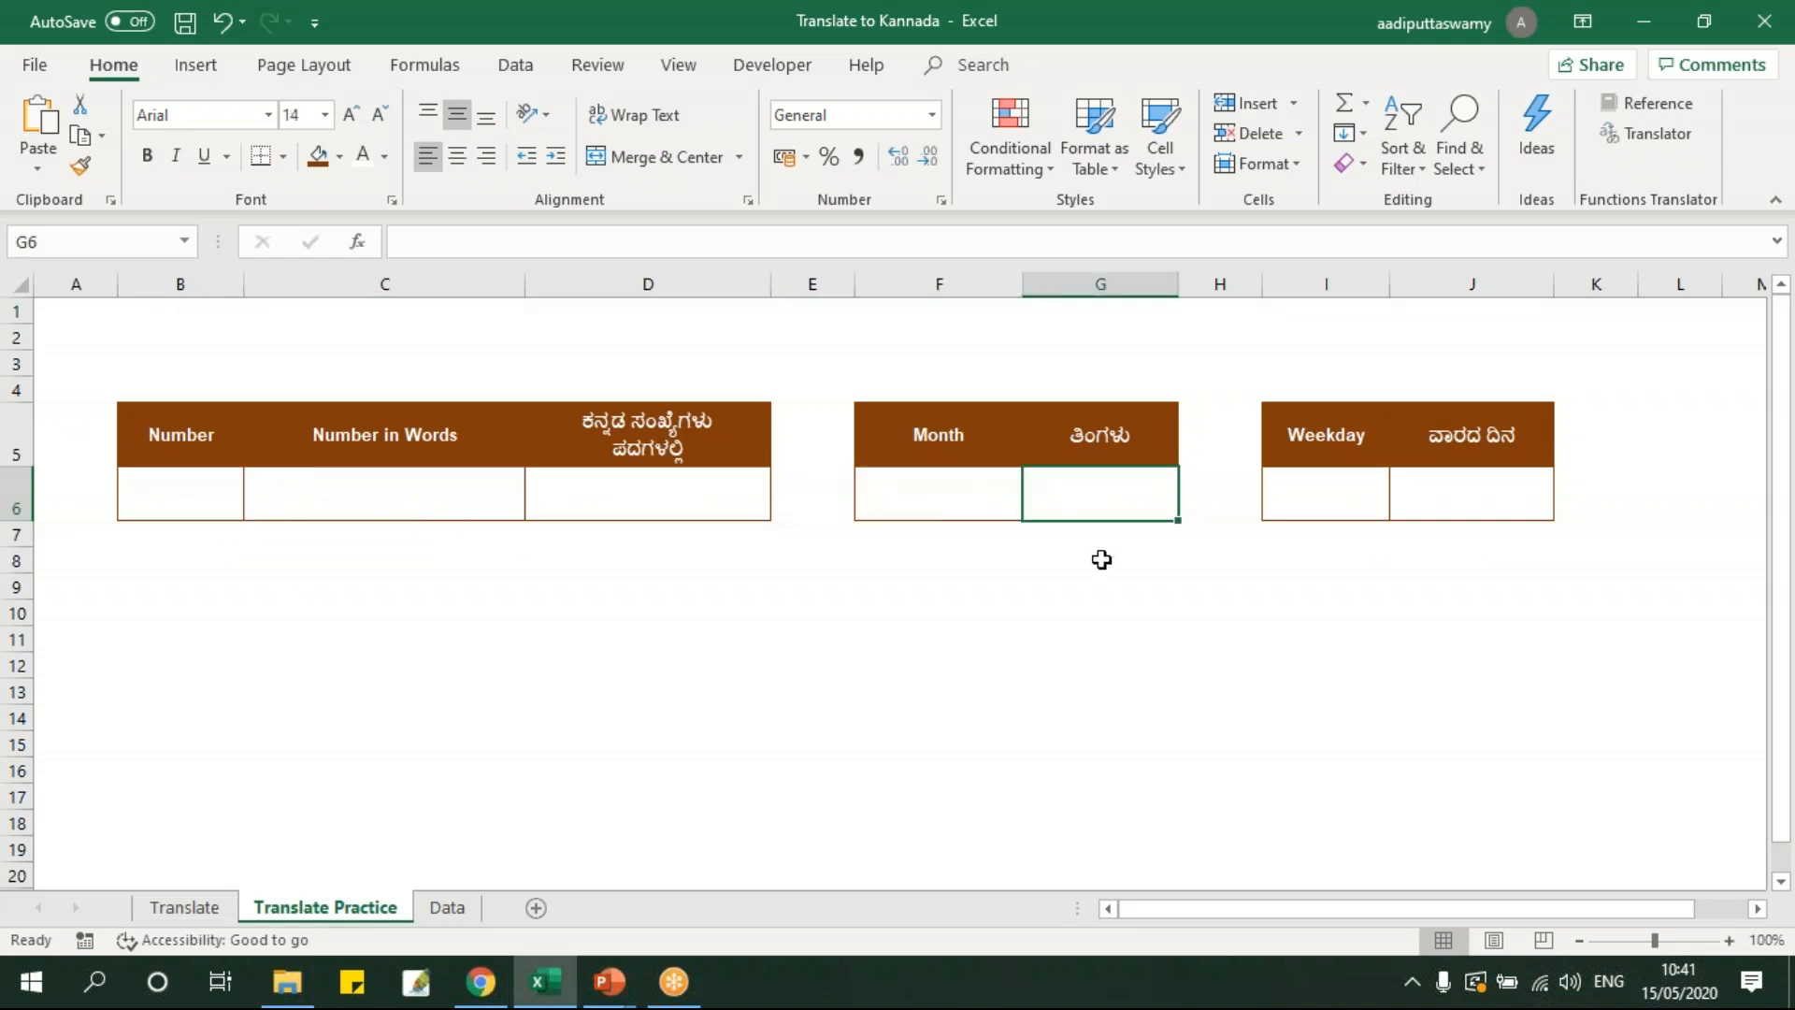
click(1349, 490)
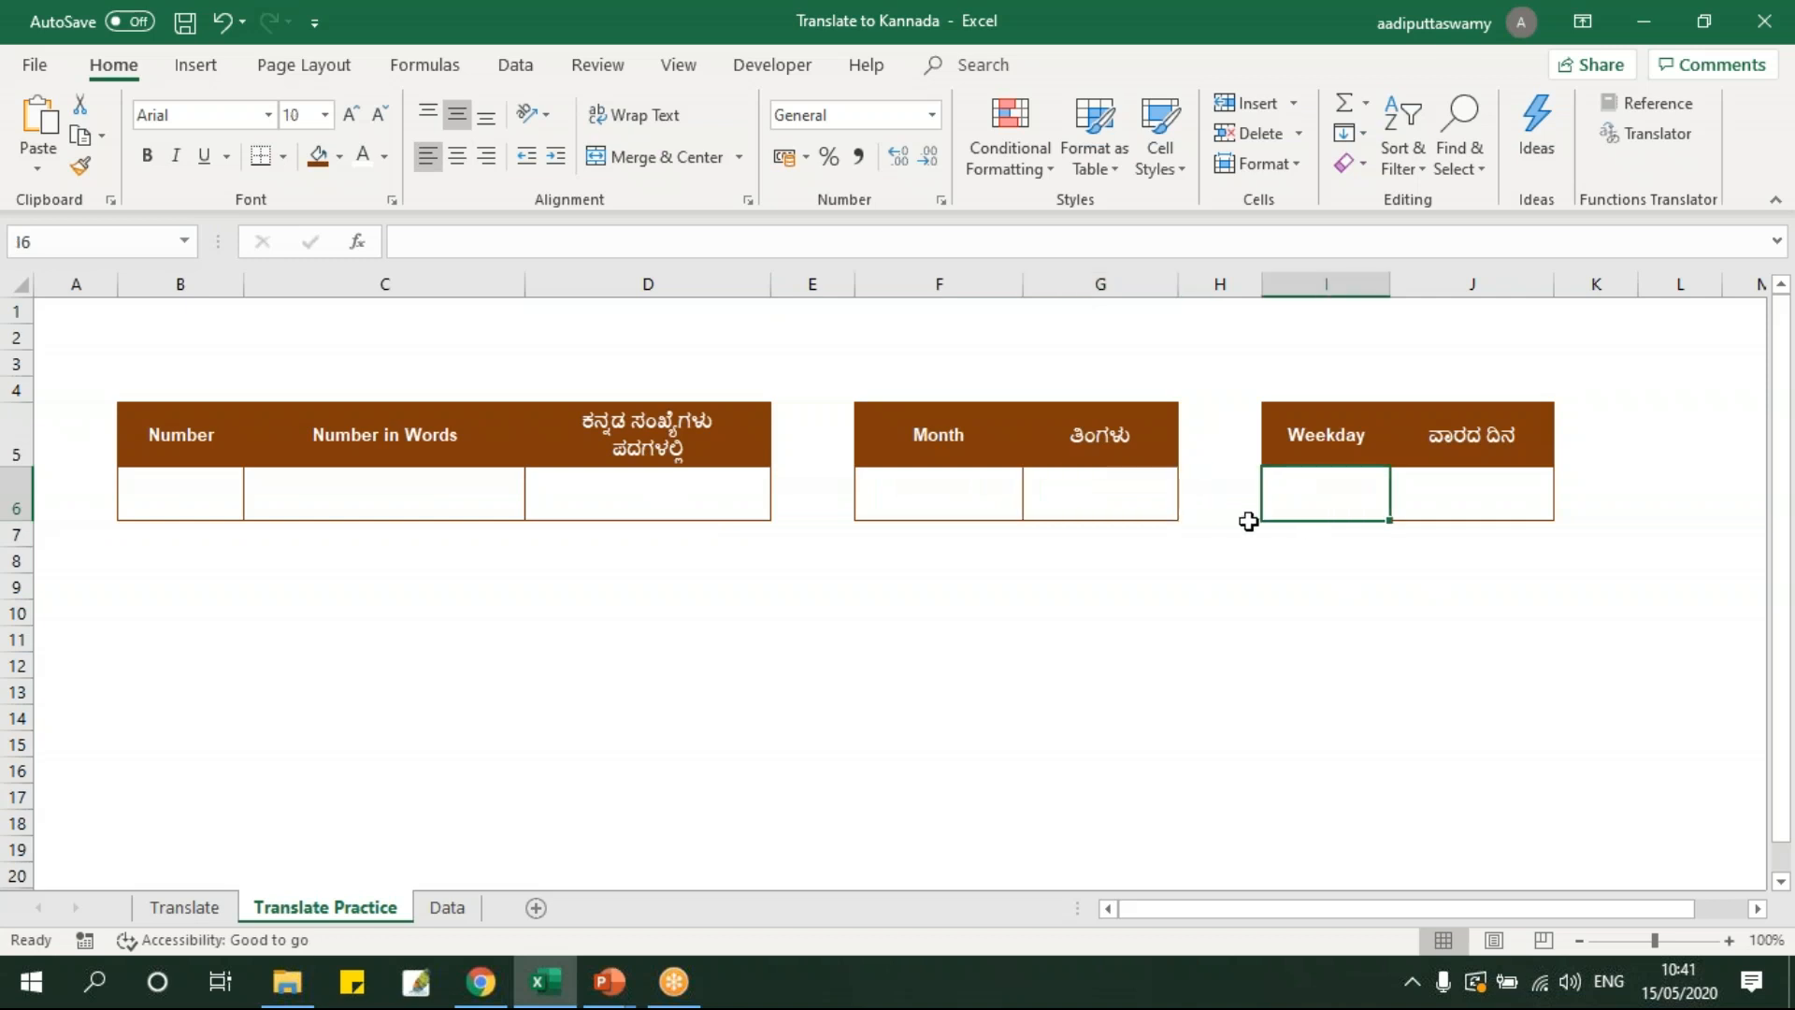
click(1511, 489)
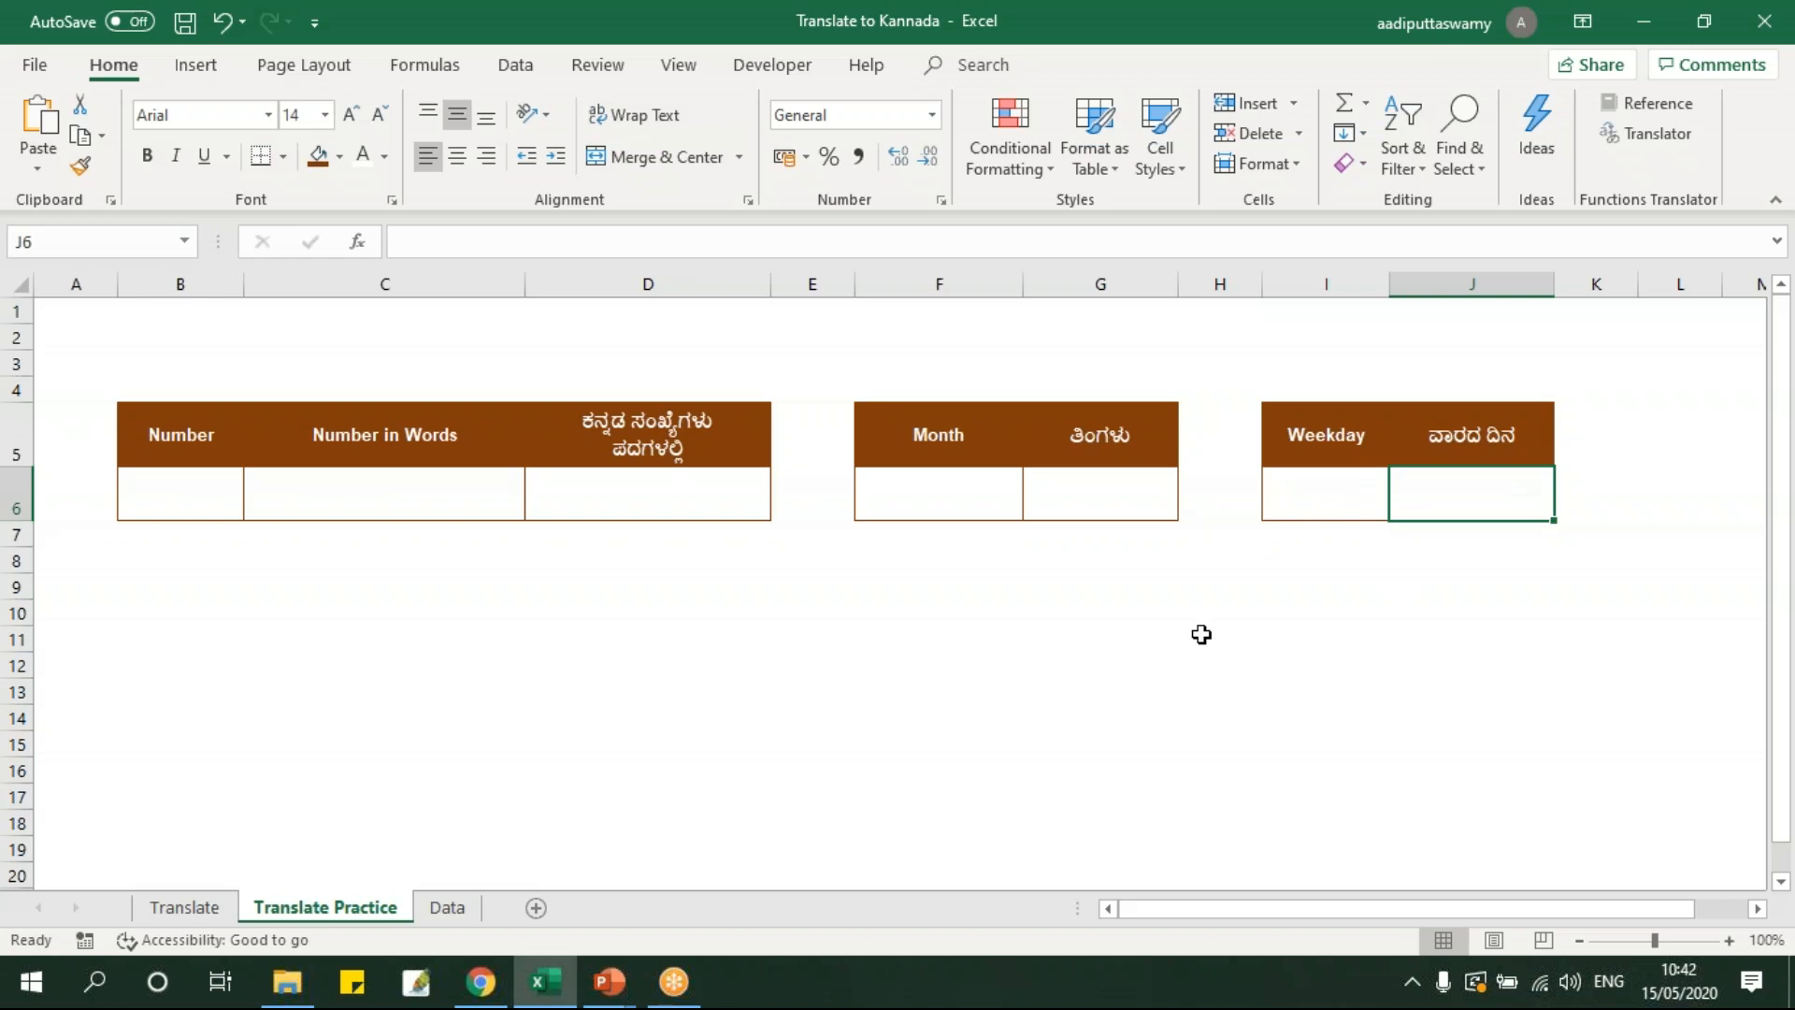
Enter 1 in the Number cell B6 and select the adjacent Number in Words cell
click(177, 500)
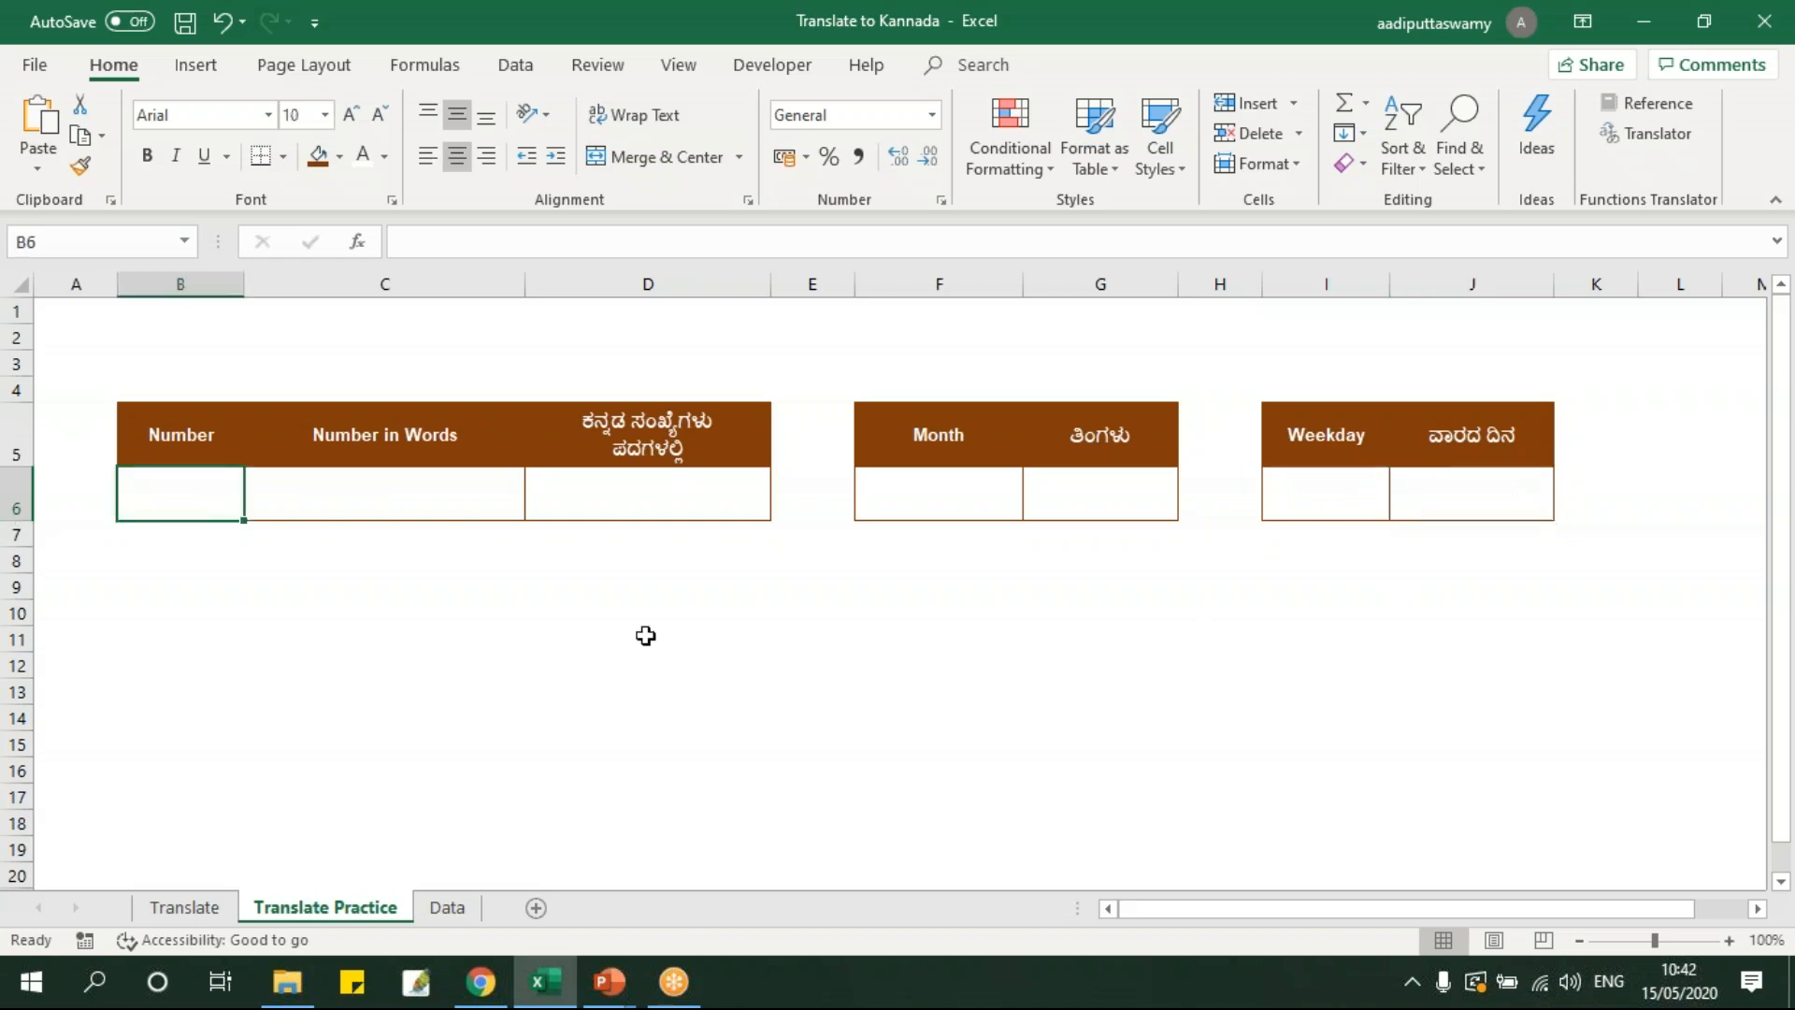
text(1)
key(Return)
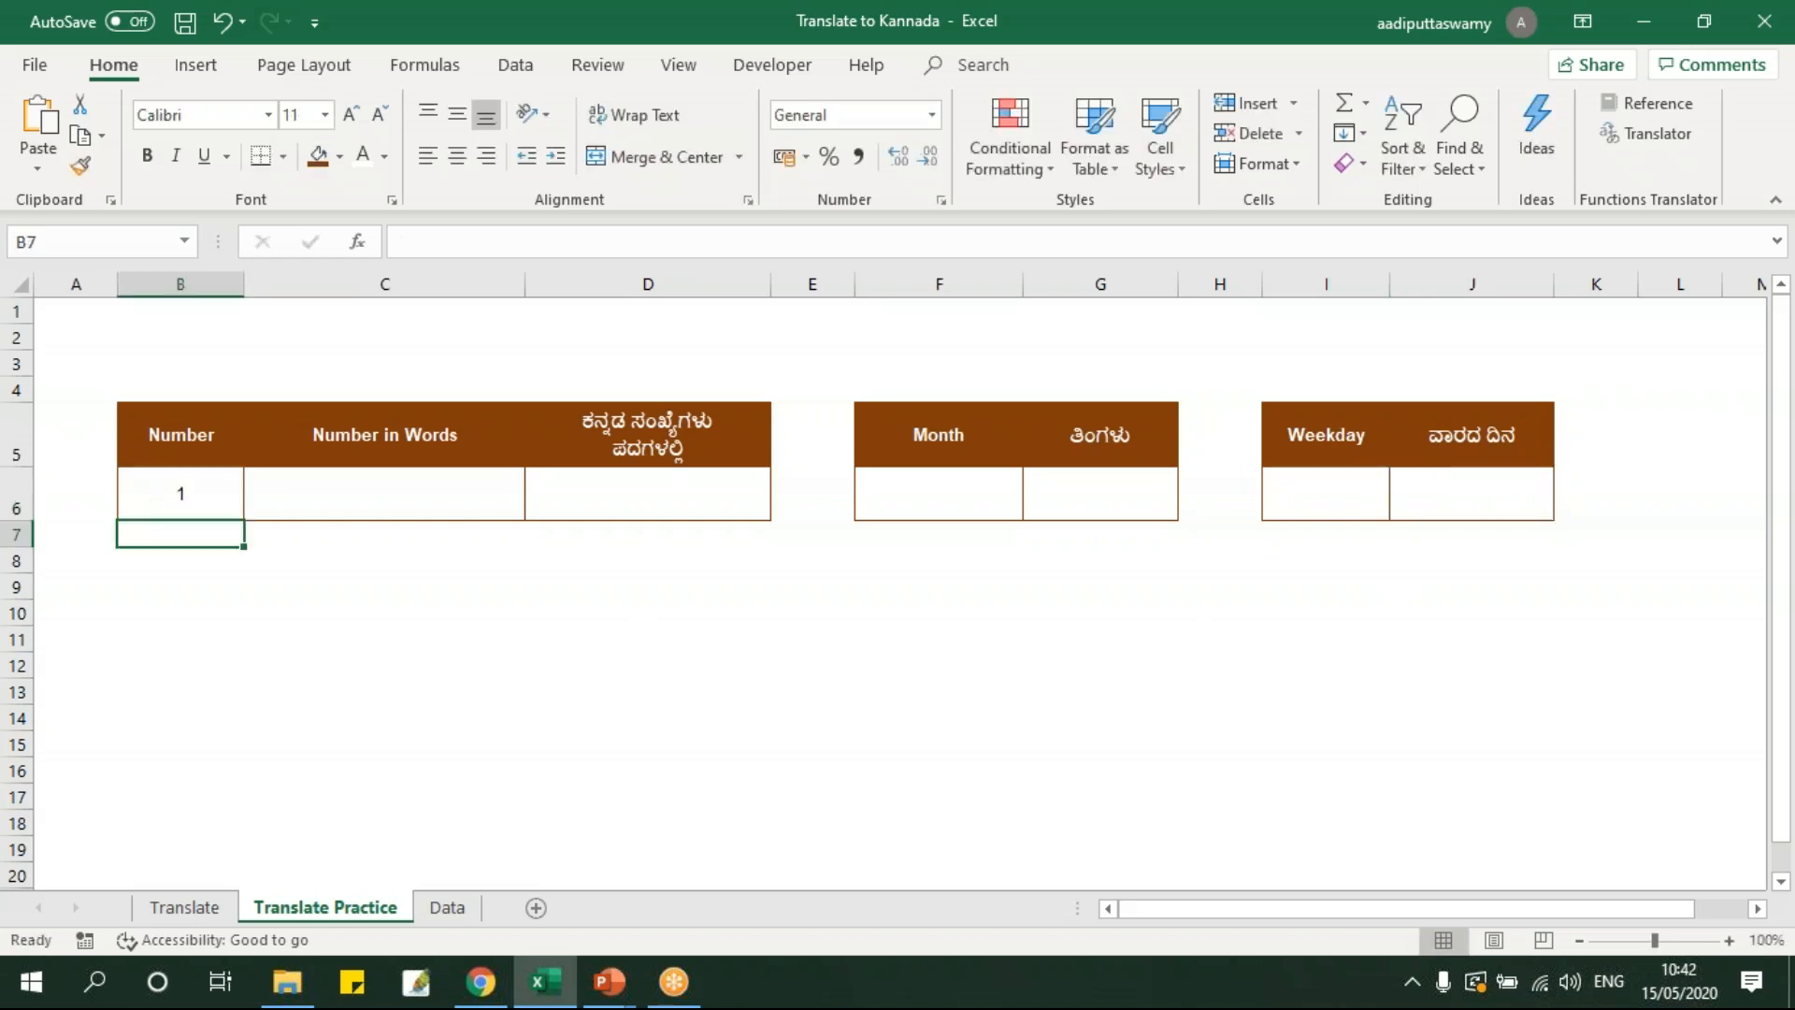
key(Up)
key(Right)
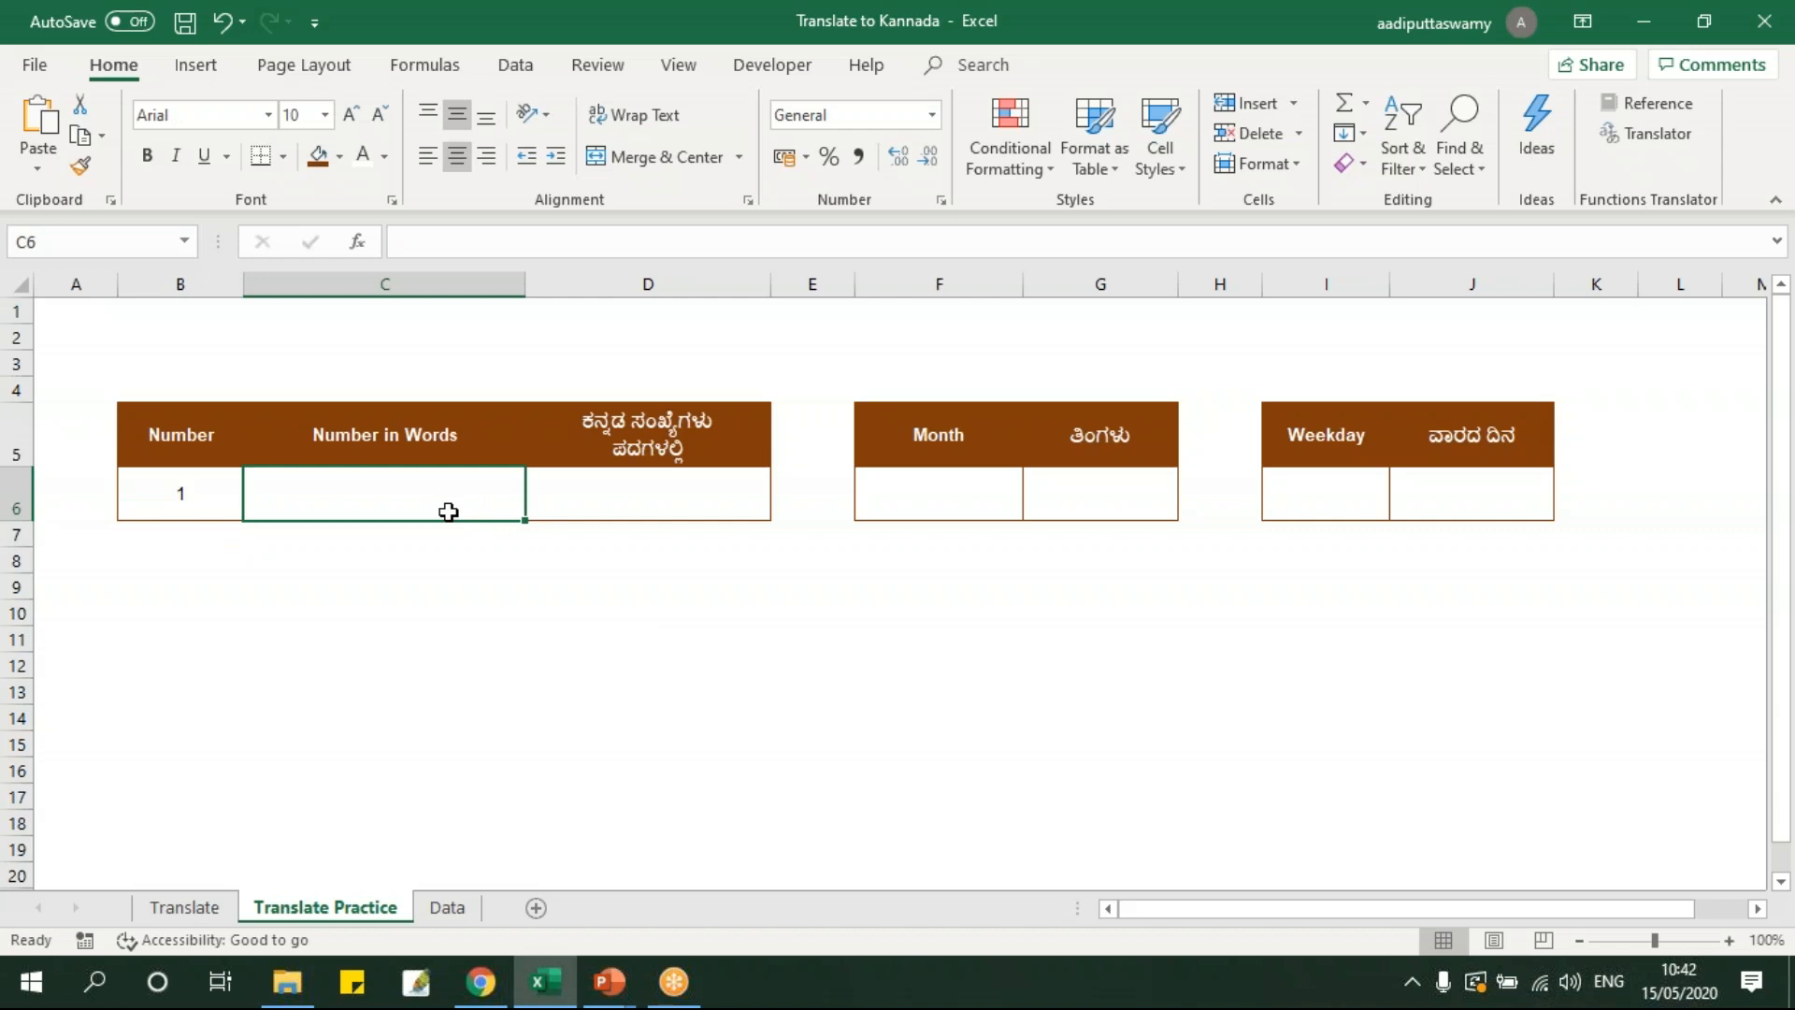
Examine the number, month and weekday lists with their Kannada equivalents on the Data sheet
click(447, 906)
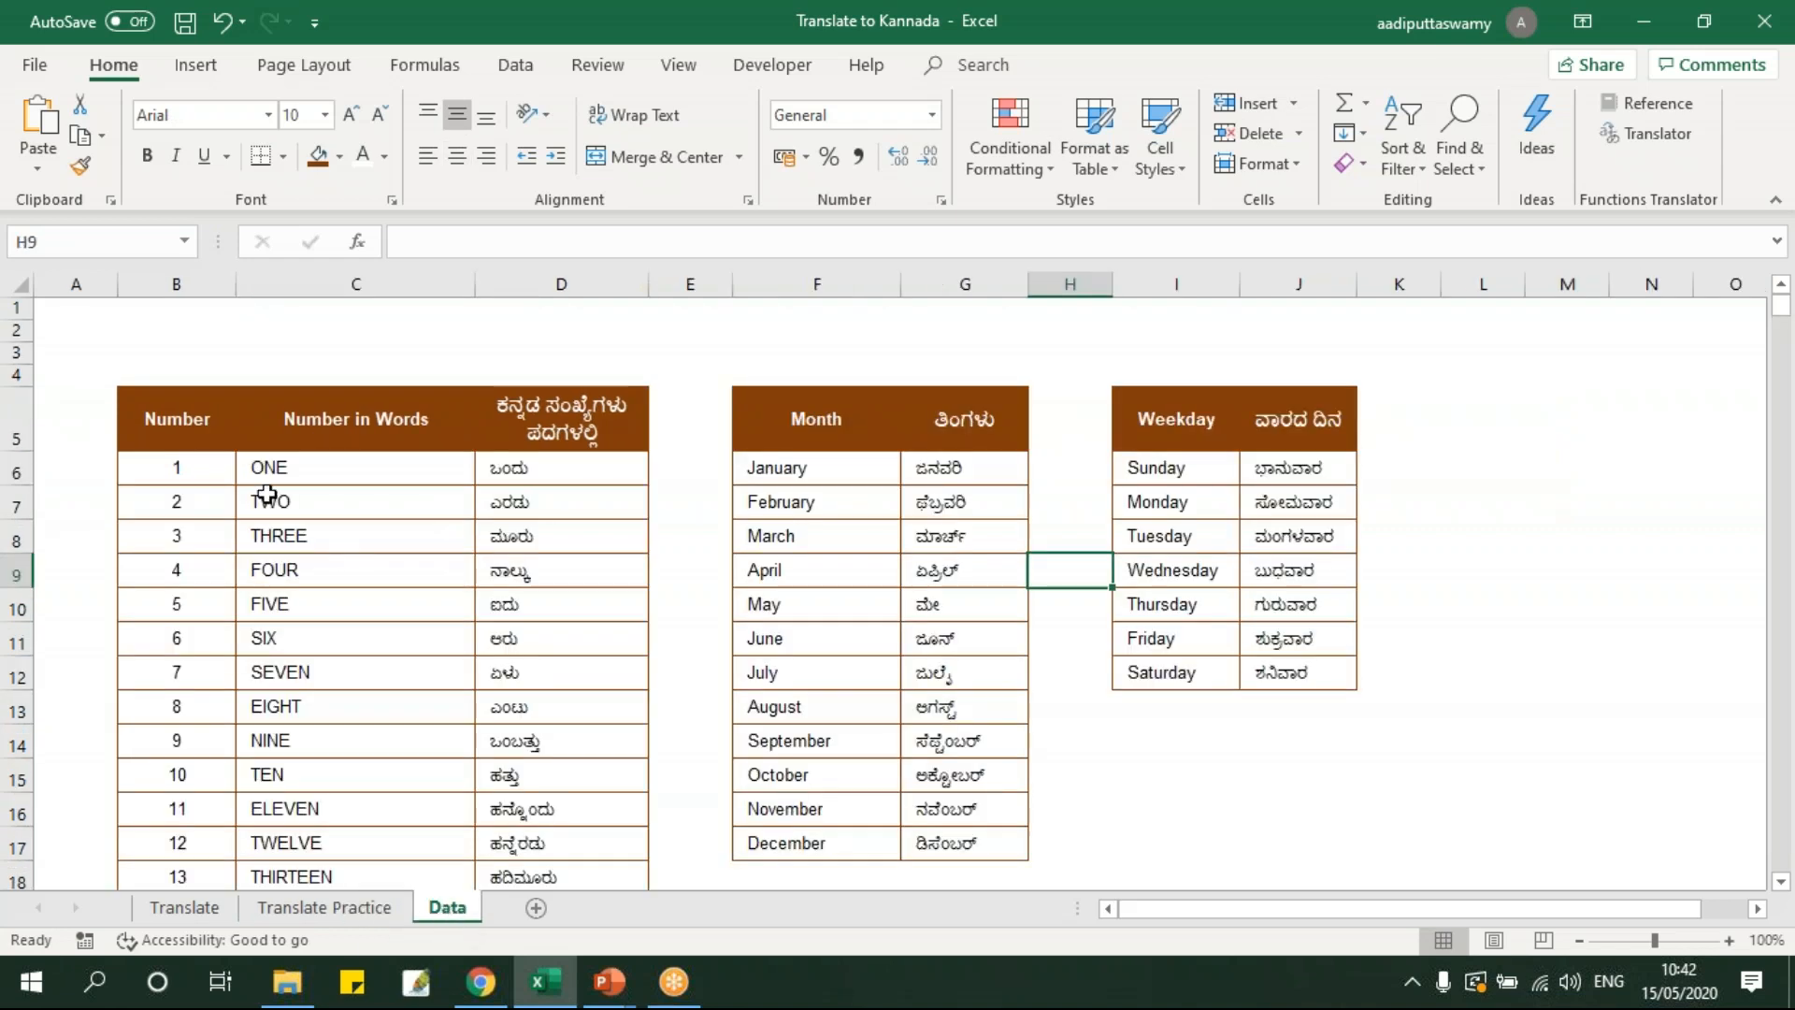
drag(192, 417, 551, 713)
scroll(826, 610, down, 5)
scroll(825, 611, up, 5)
drag(955, 470, 963, 842)
click(1278, 481)
drag(1278, 480, 1290, 673)
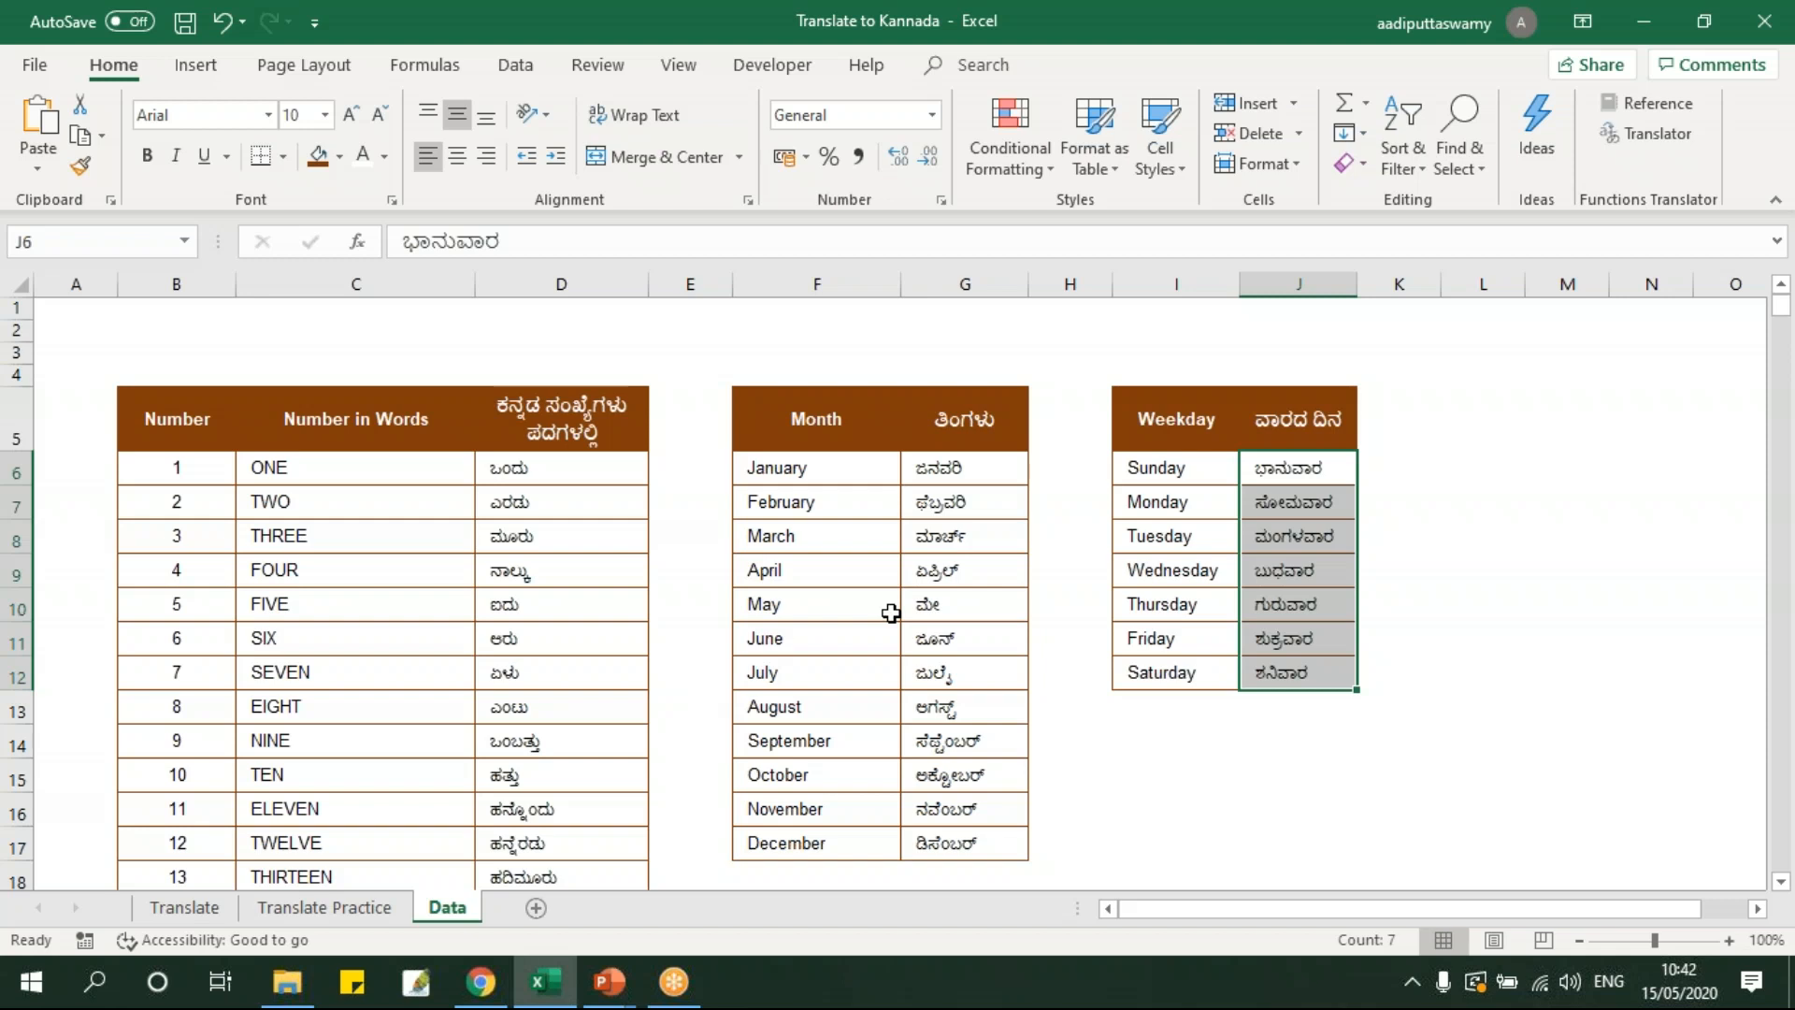
Open the Translator on the Translate Practice sheet and enter March in the Month cell F6
click(385, 909)
click(598, 65)
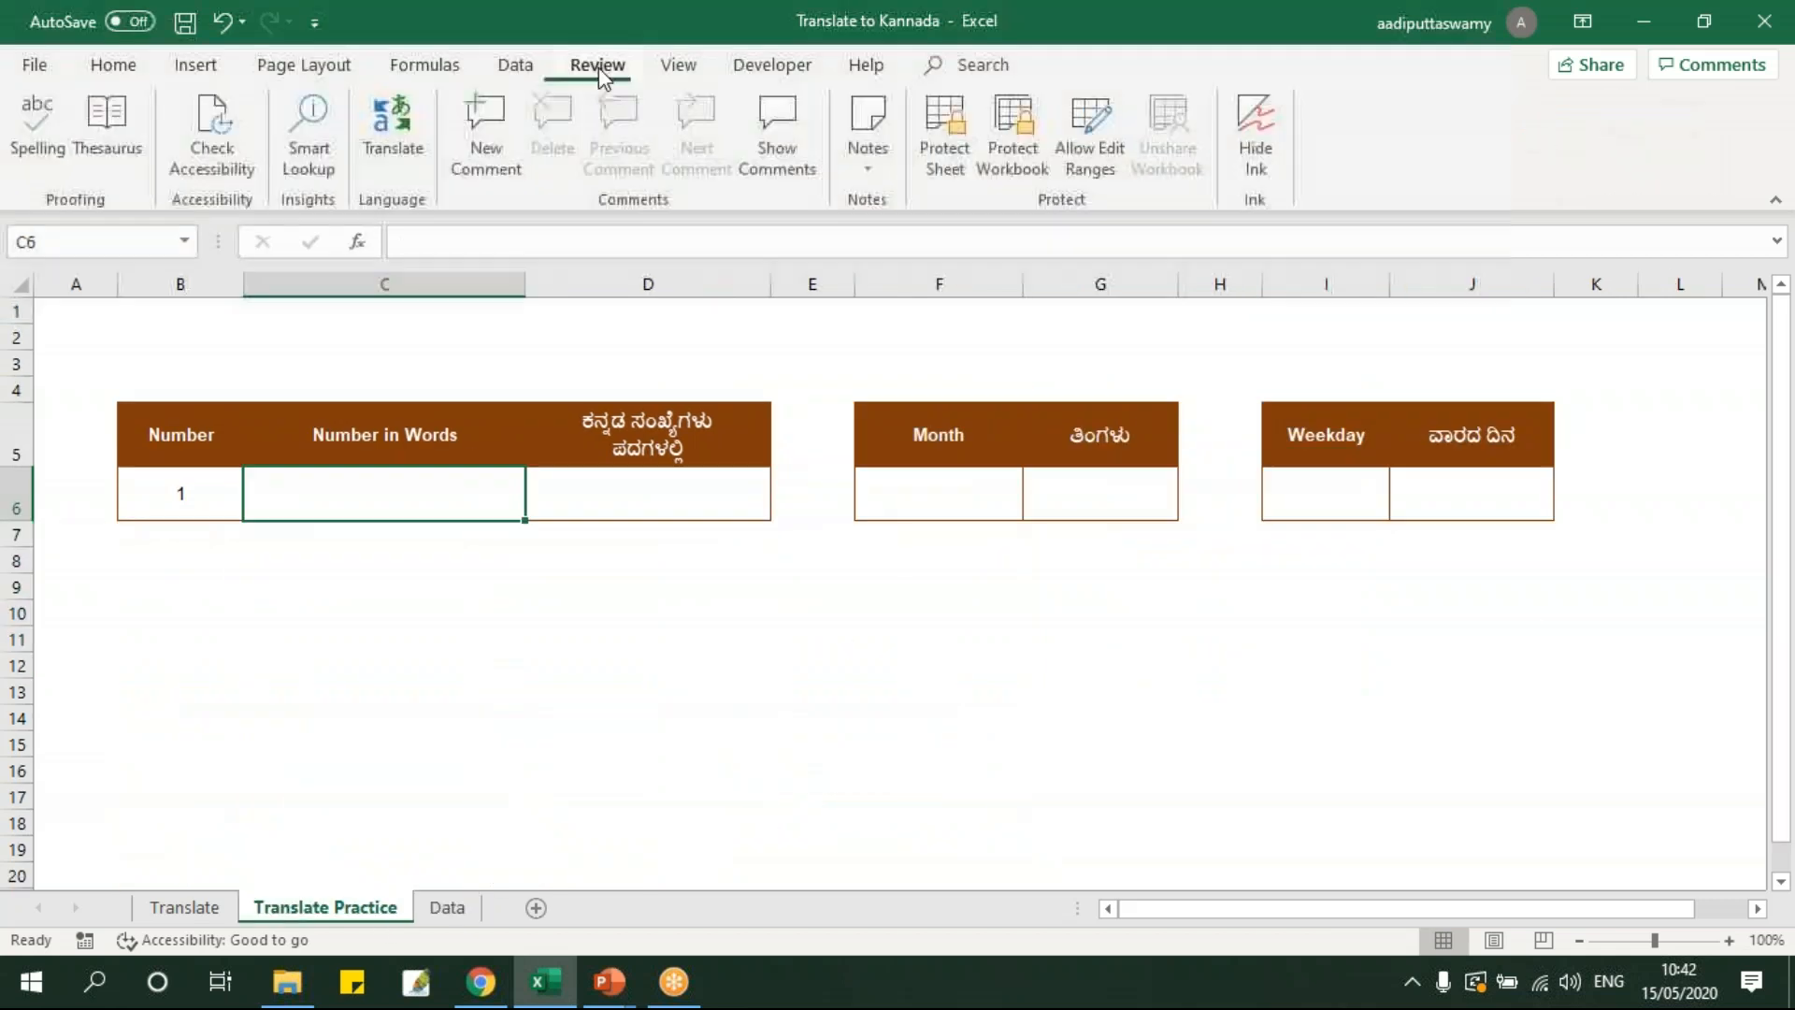
click(408, 136)
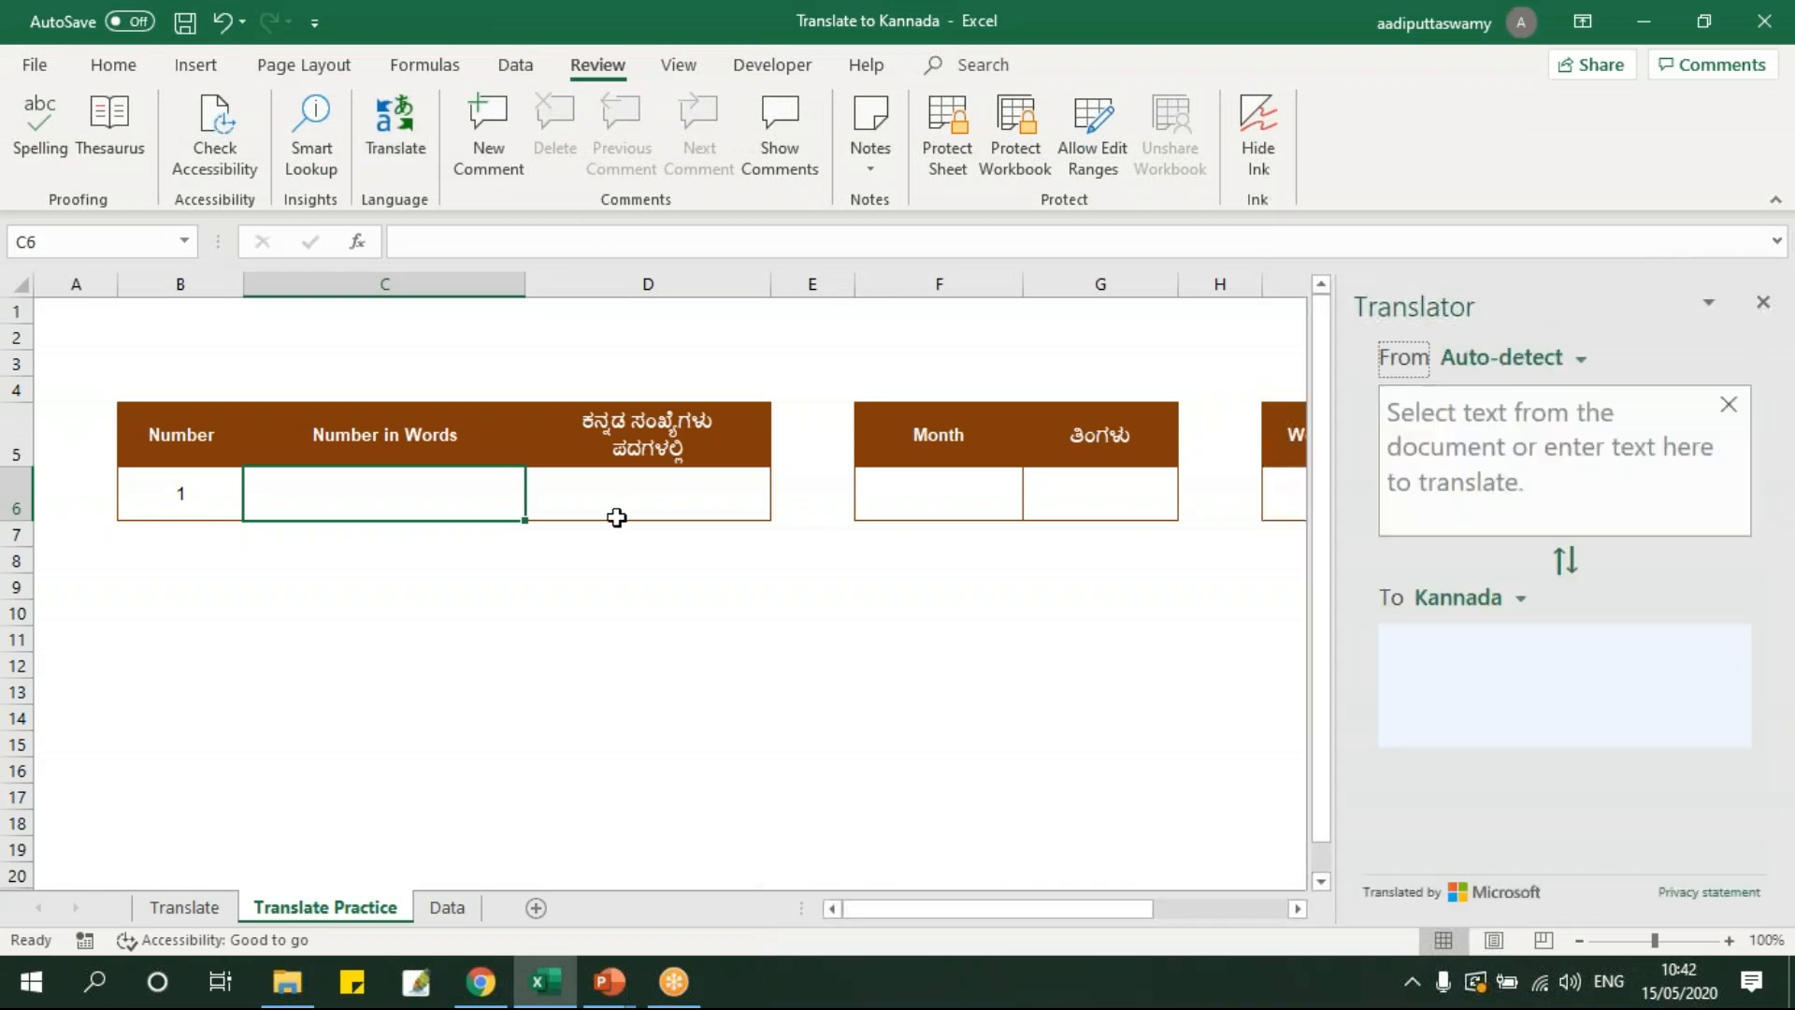
click(932, 500)
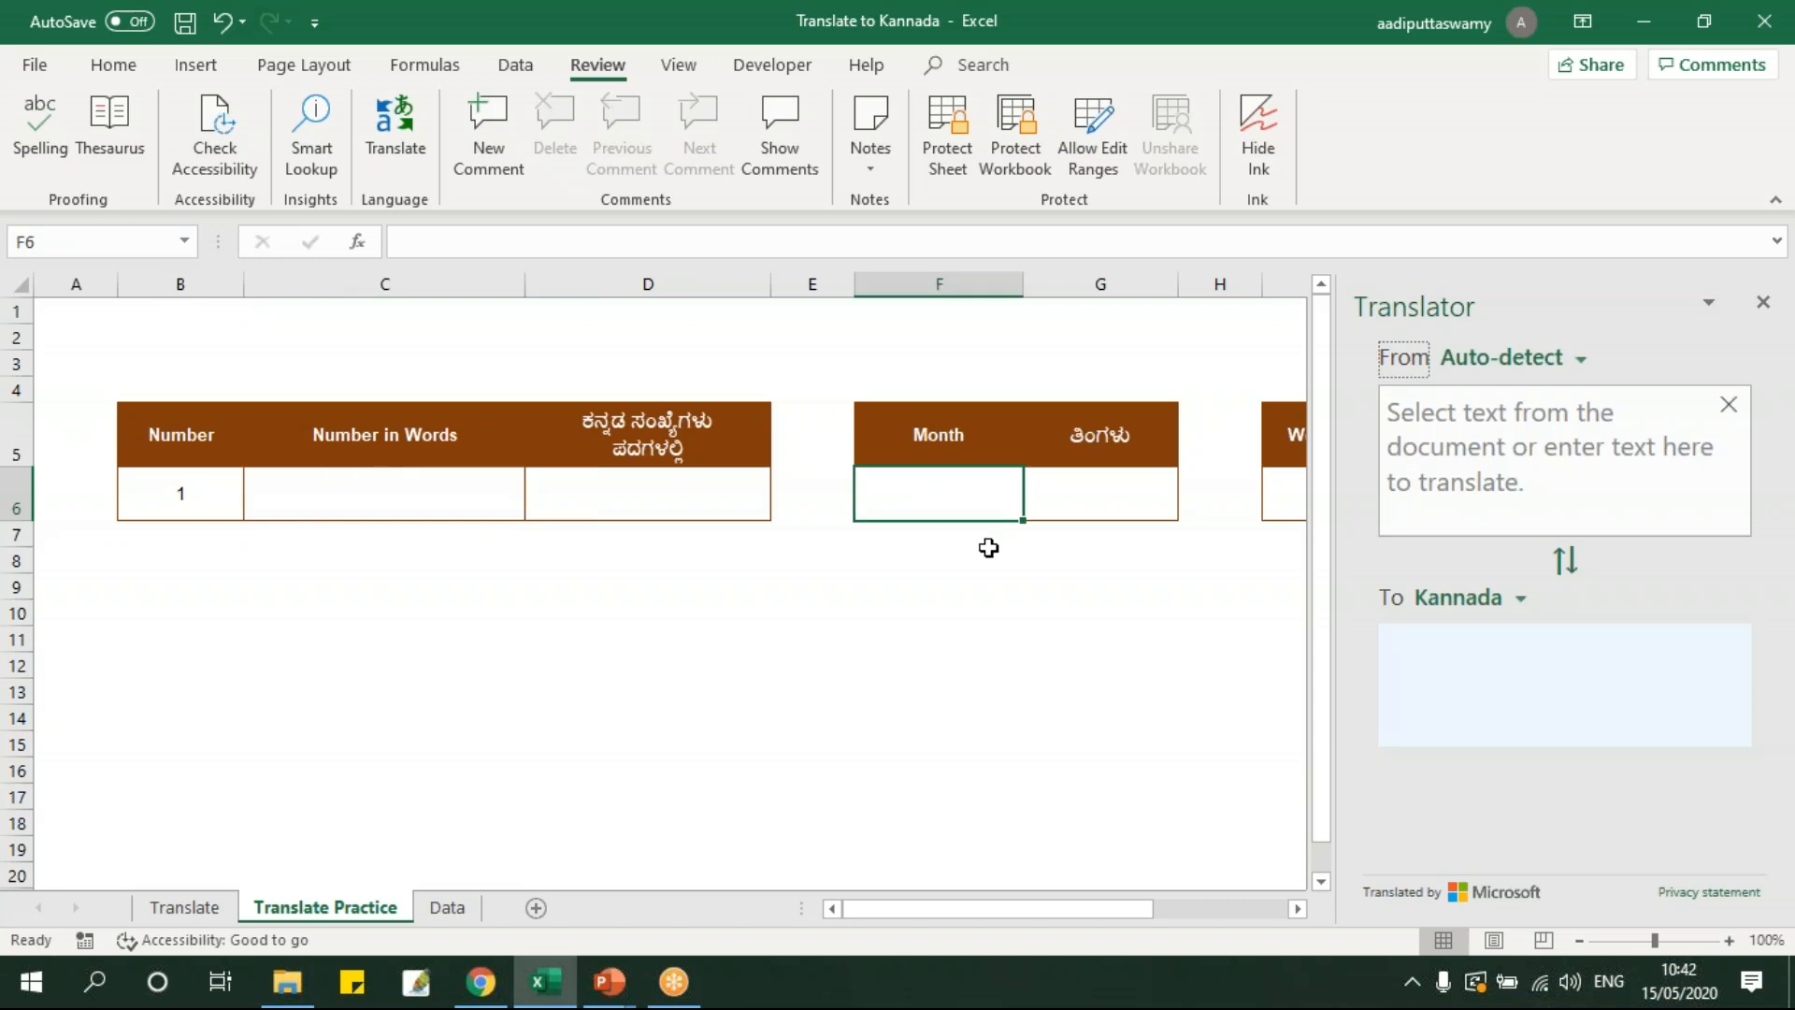
text(March)
key(Return)
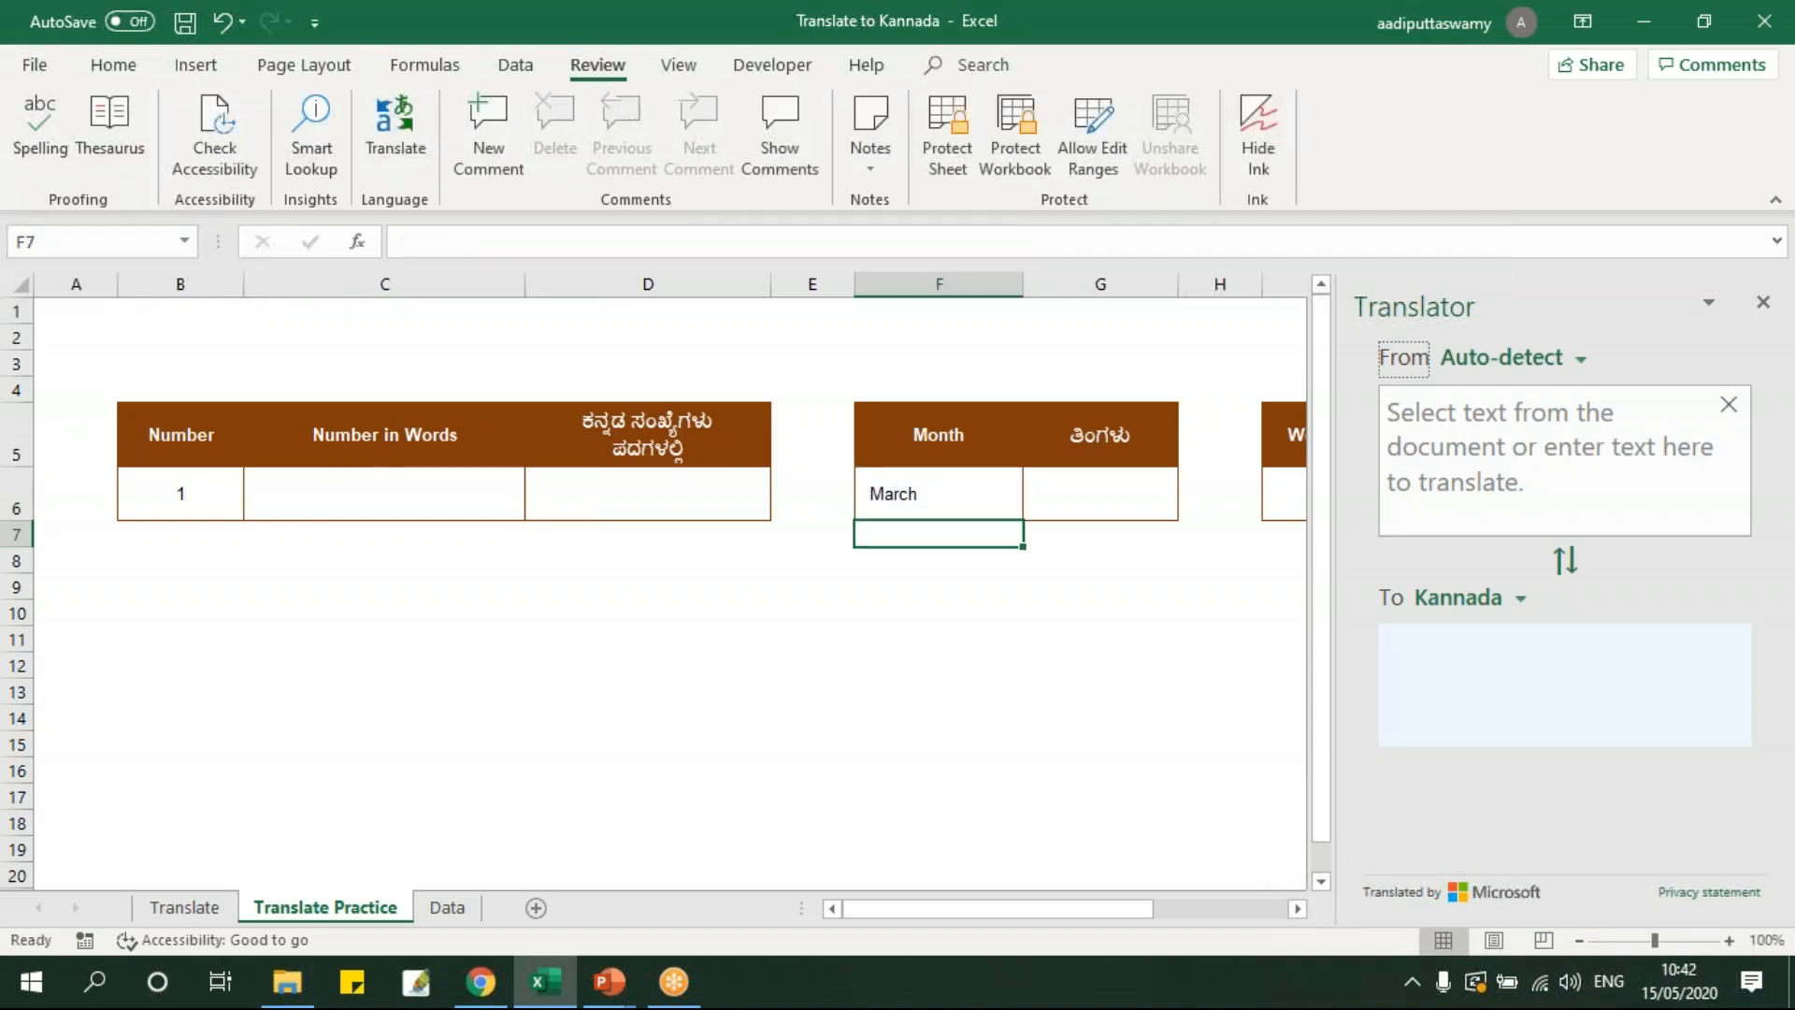
Look up the Kannada translation of the March cell in the Translator, select the translated text and close the Translator
click(978, 493)
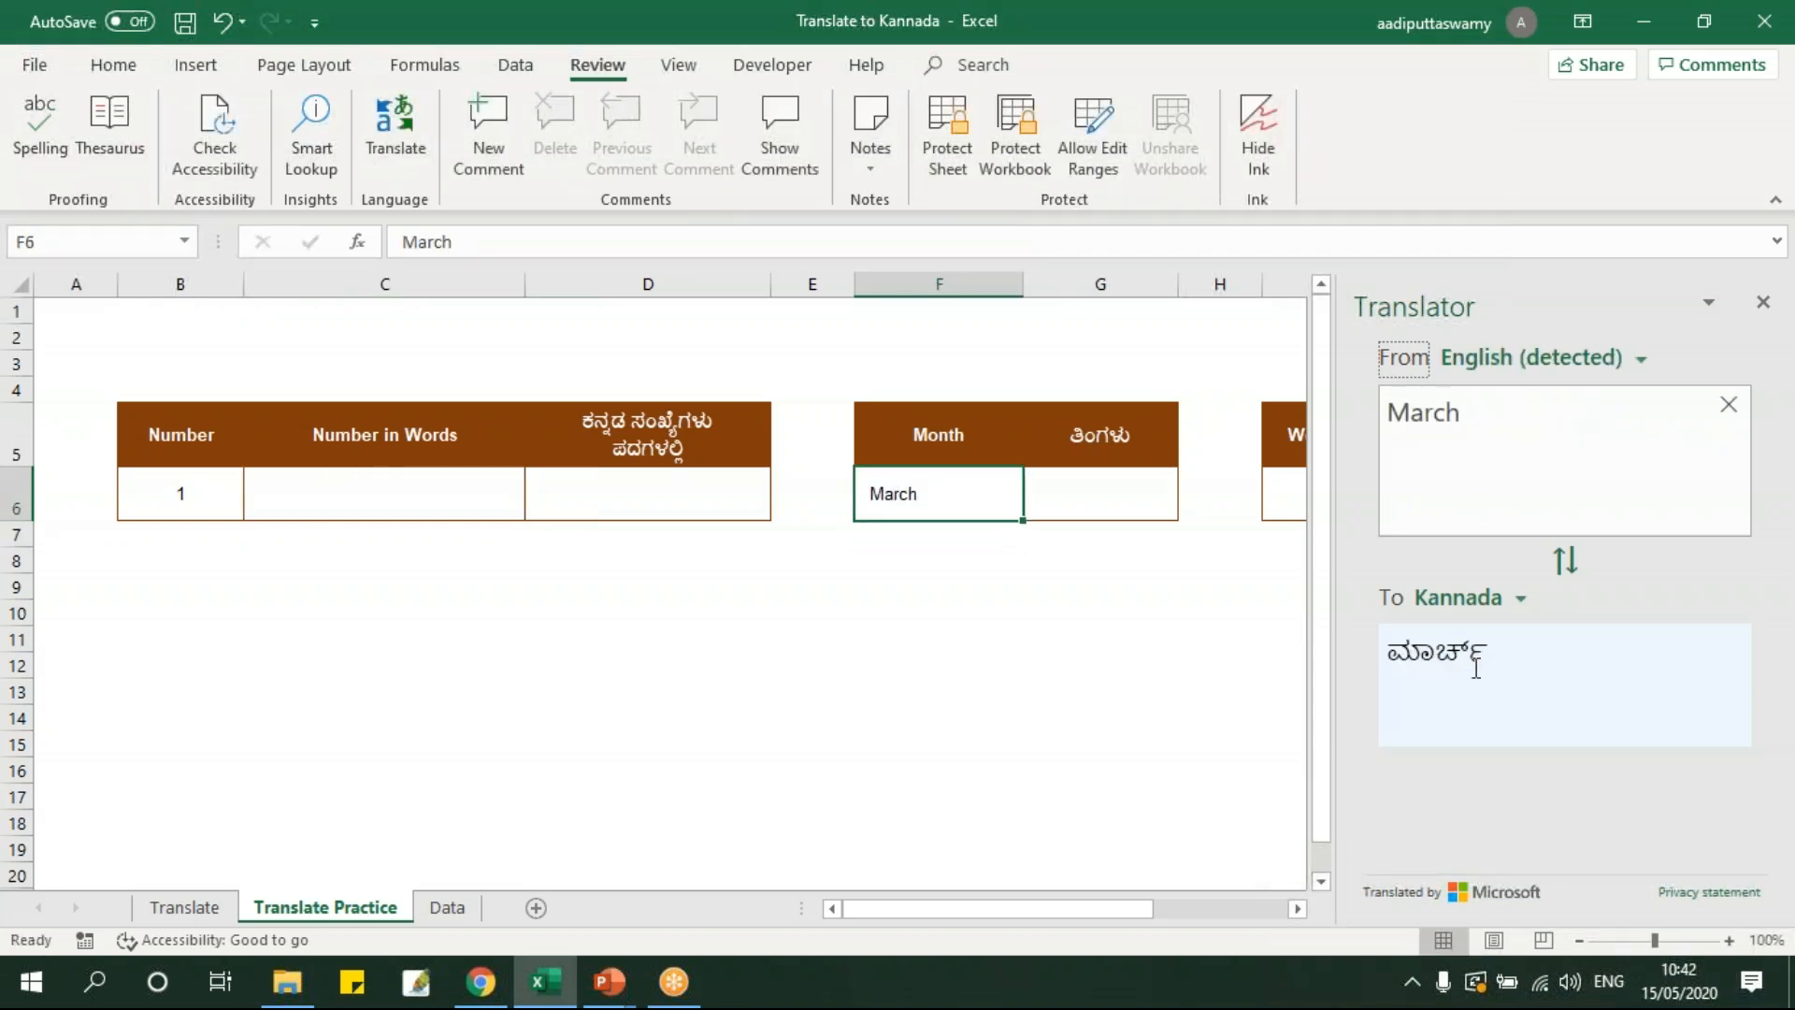
drag(1498, 653, 1387, 651)
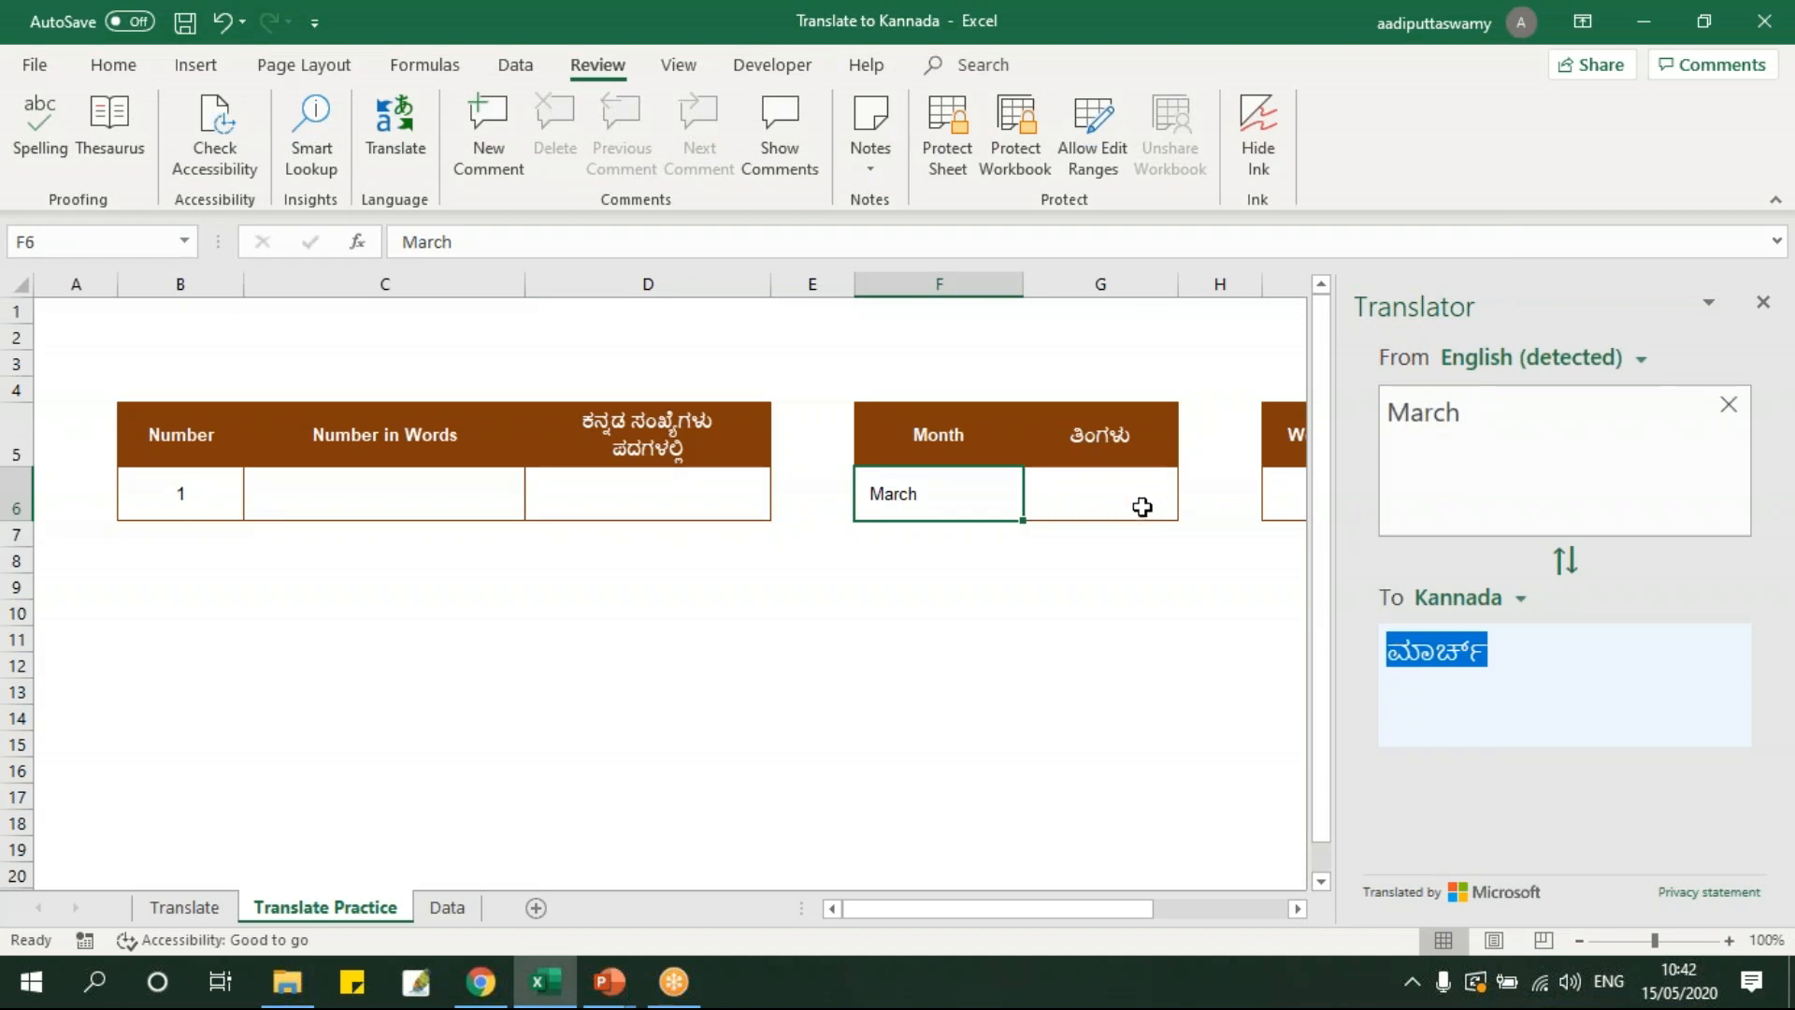
click(1763, 302)
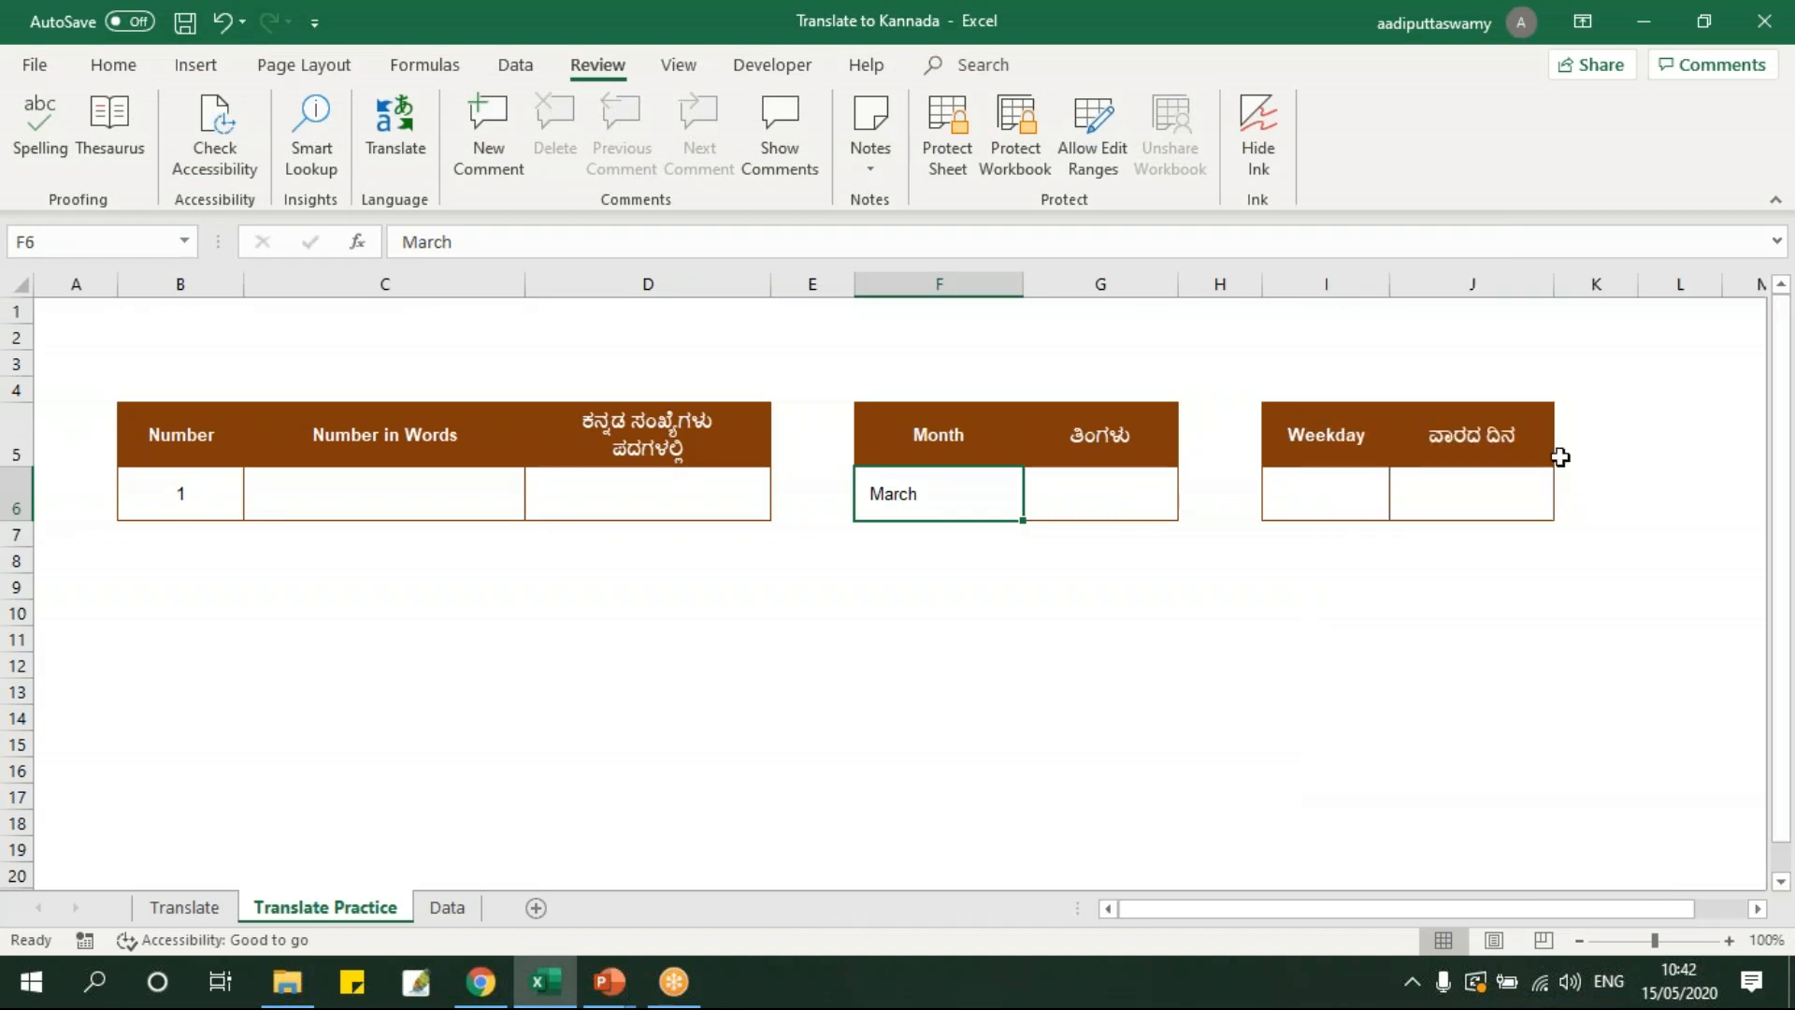
click(867, 661)
Examine the number words on the Data sheet and the matching number cells on the Translate Practice sheet
click(447, 907)
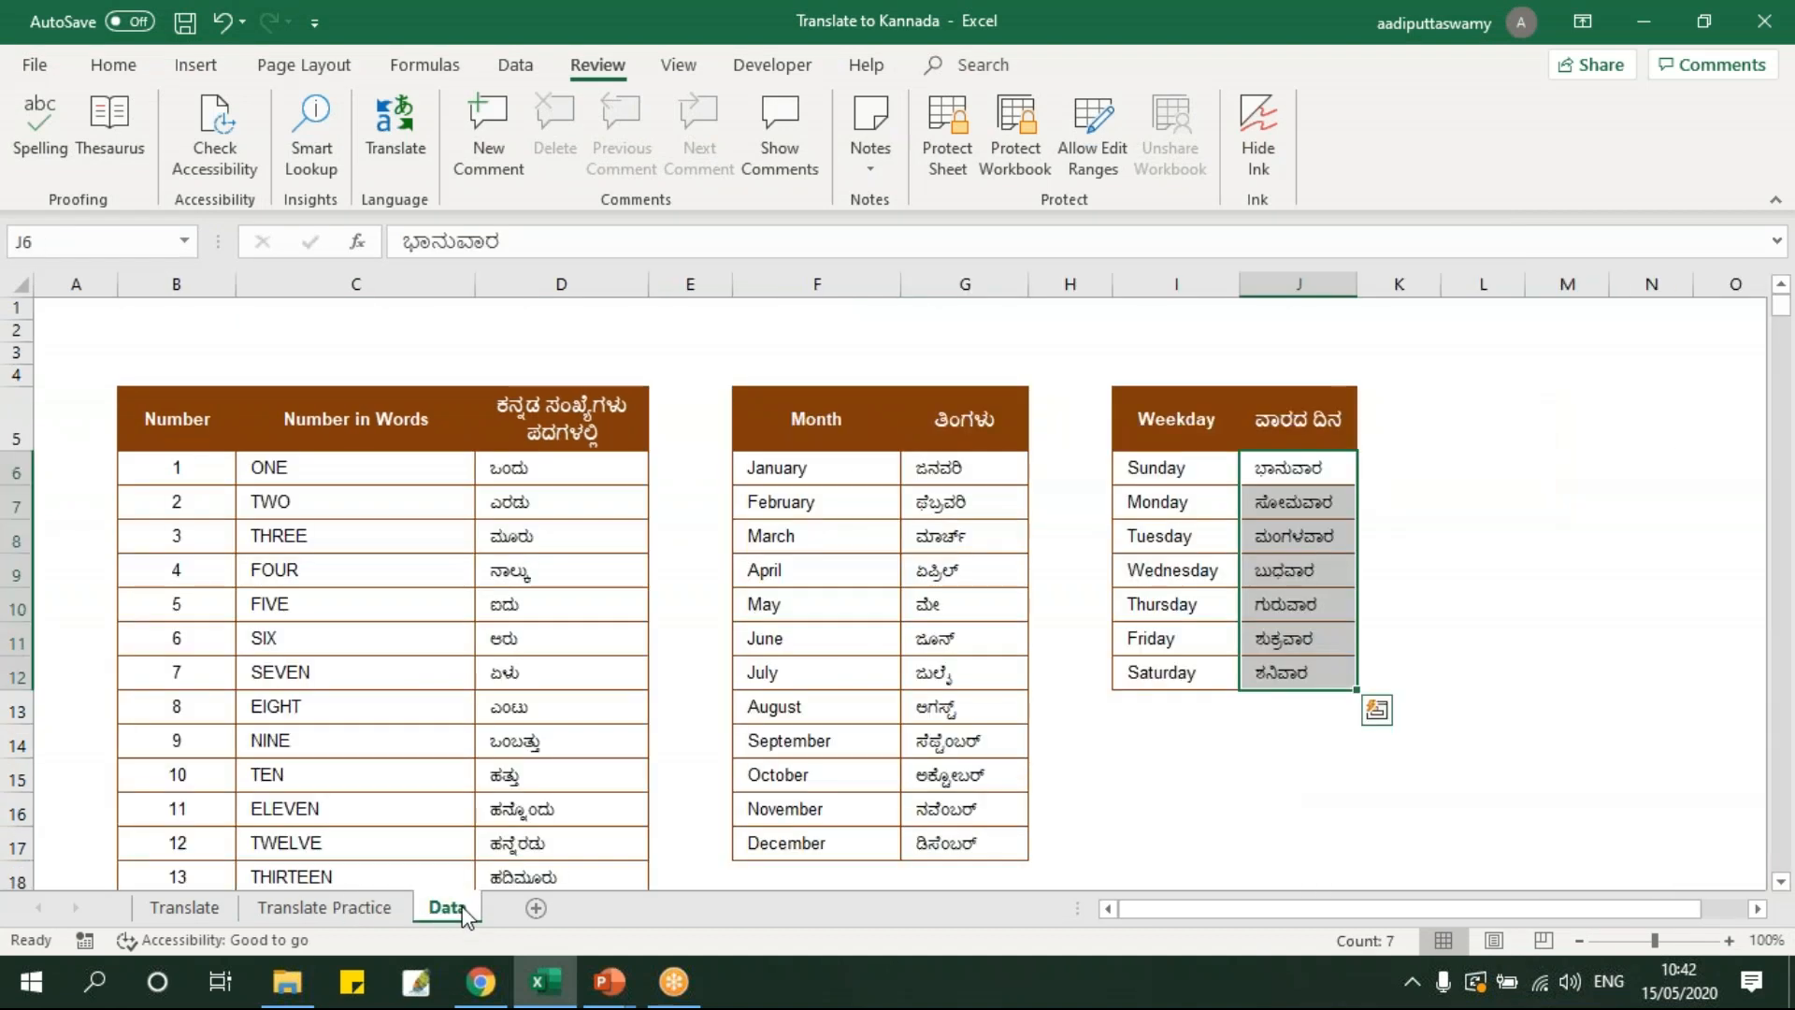
drag(349, 470, 377, 678)
click(383, 547)
click(324, 907)
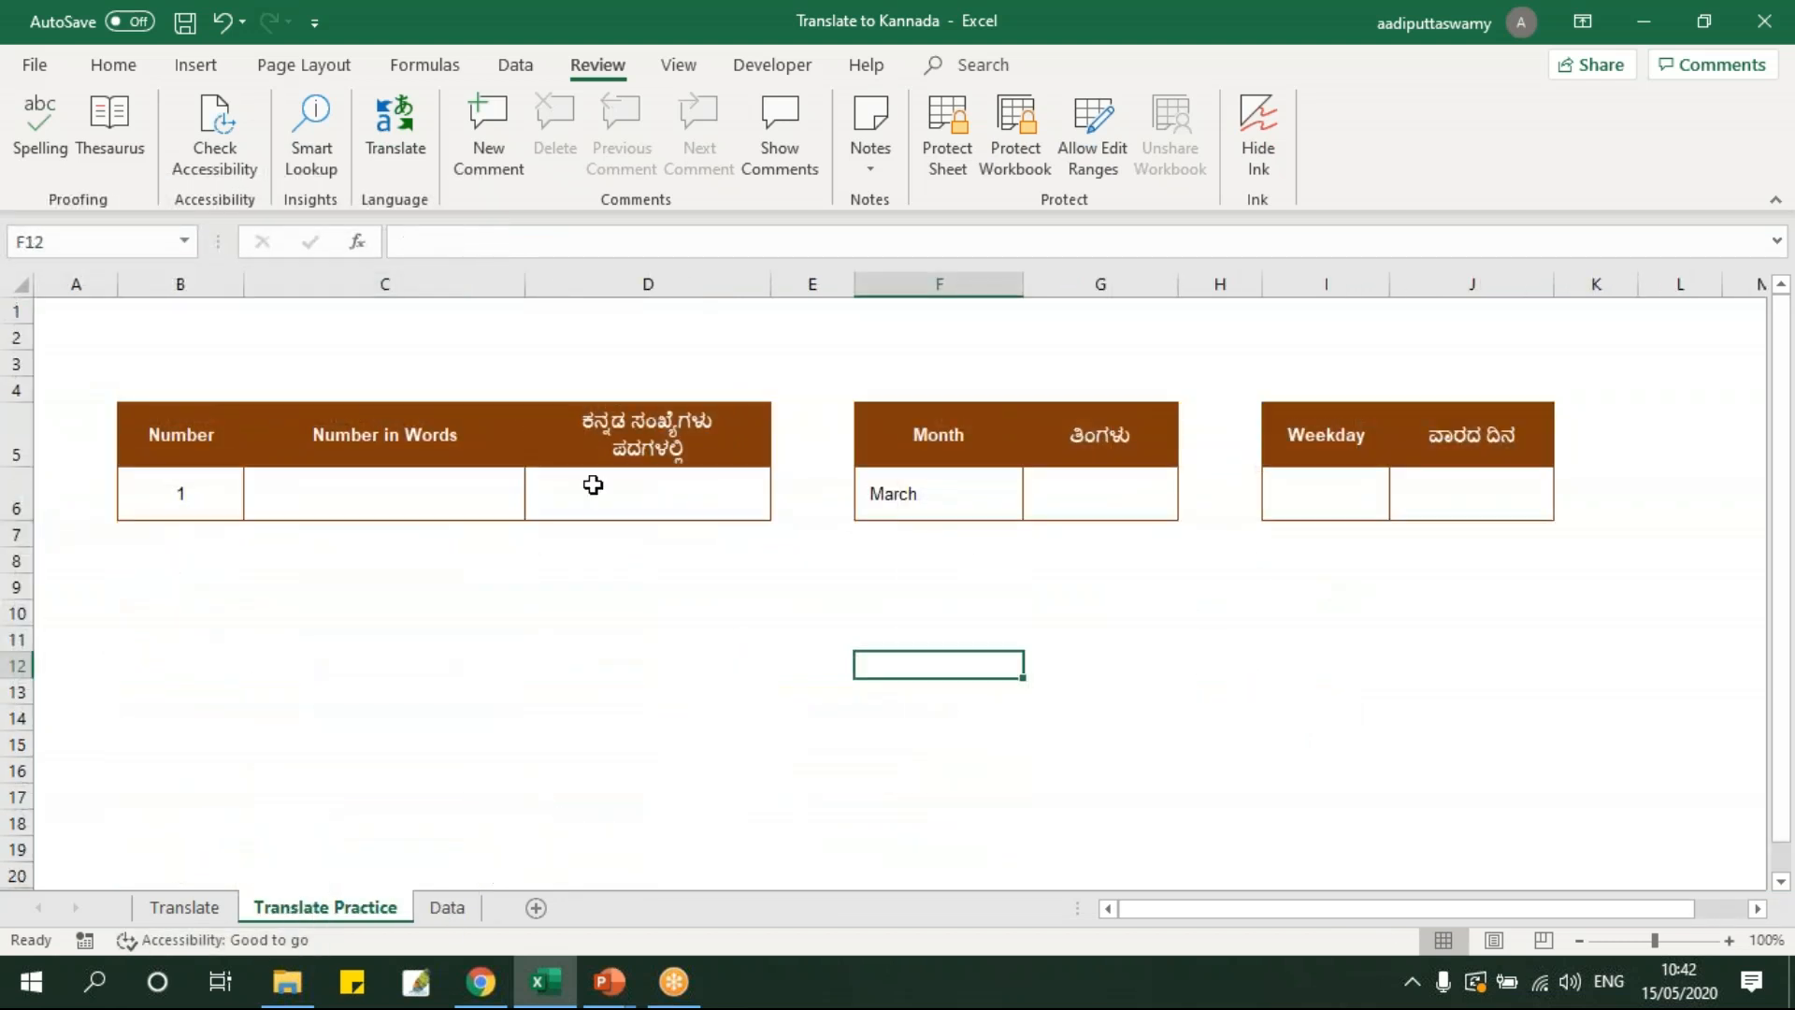
click(617, 505)
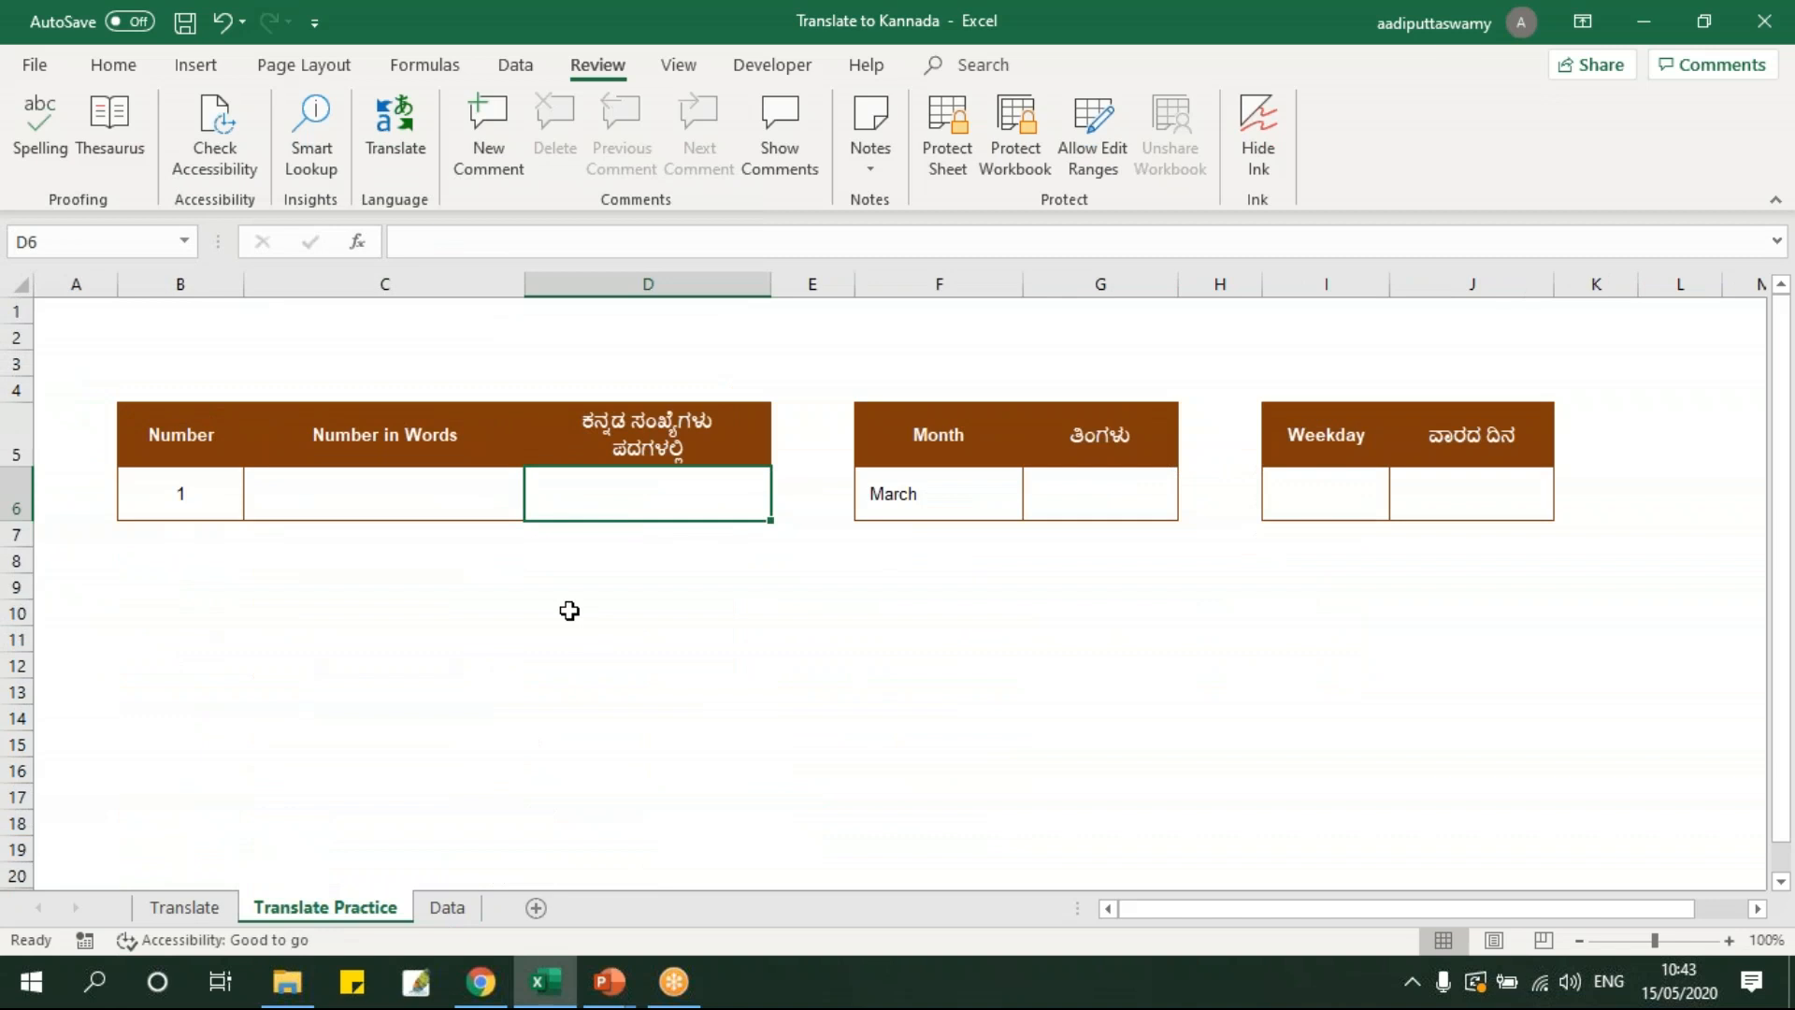
click(191, 483)
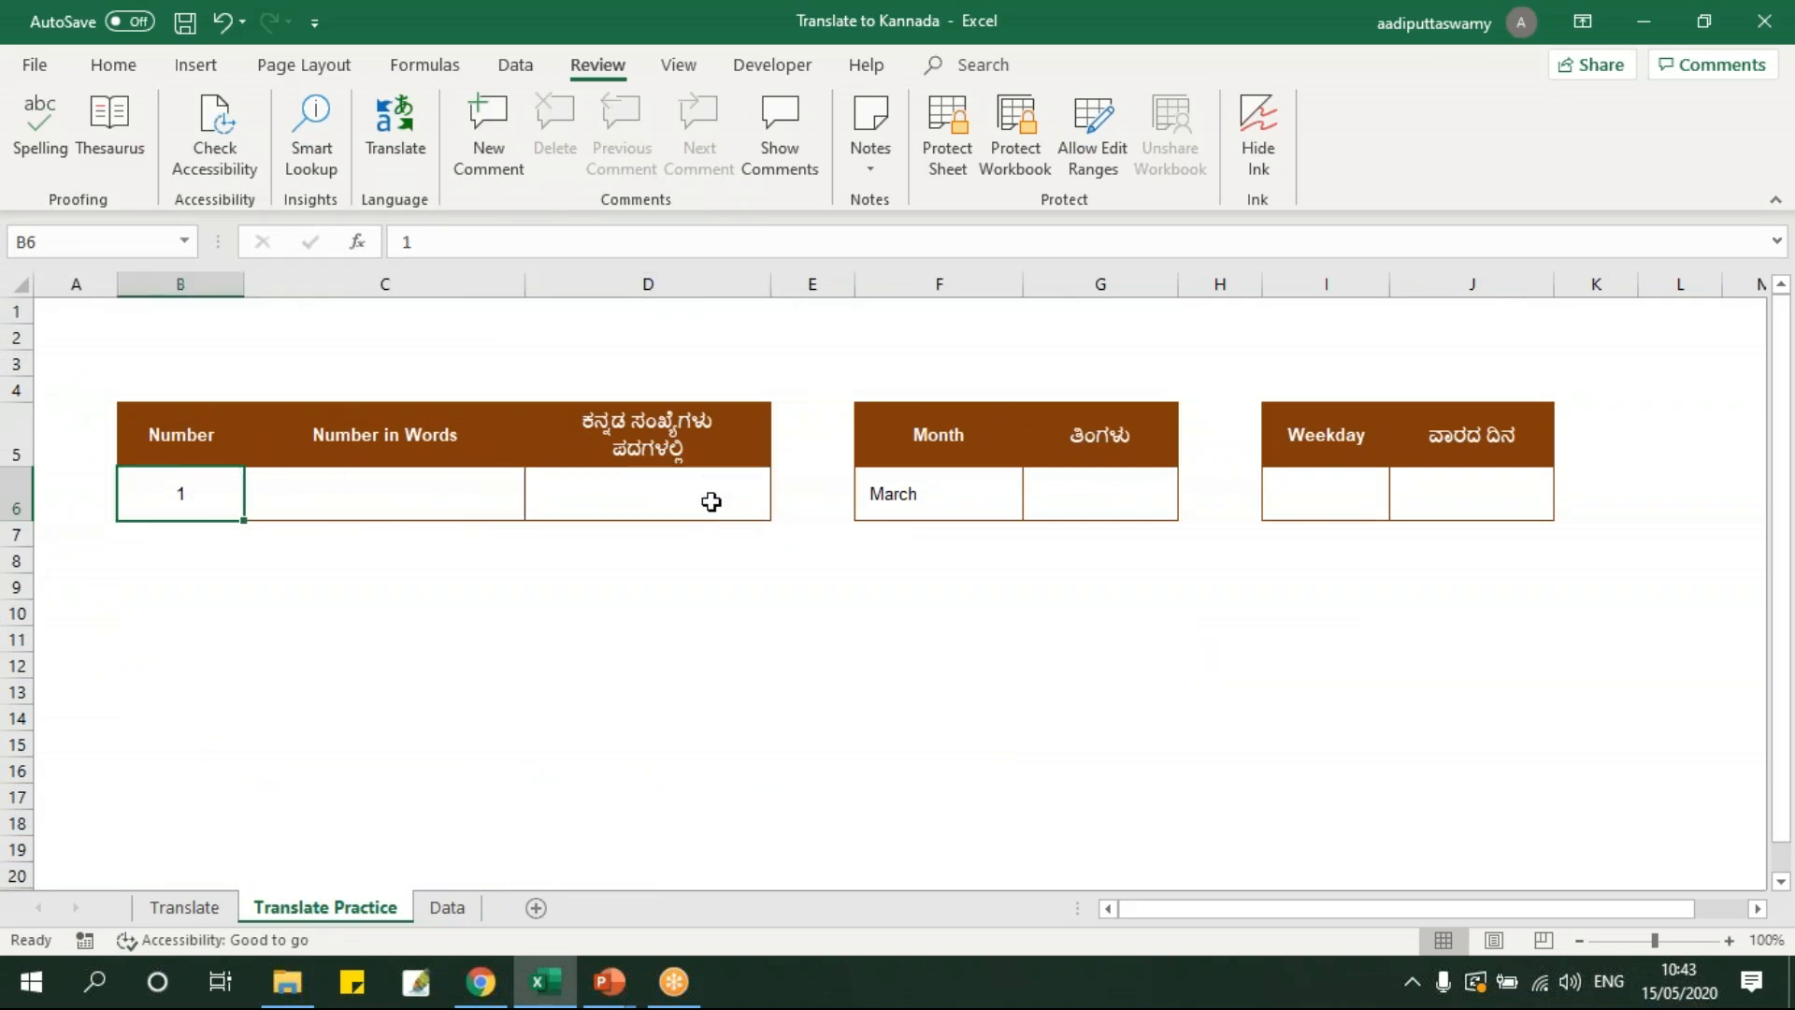
click(675, 492)
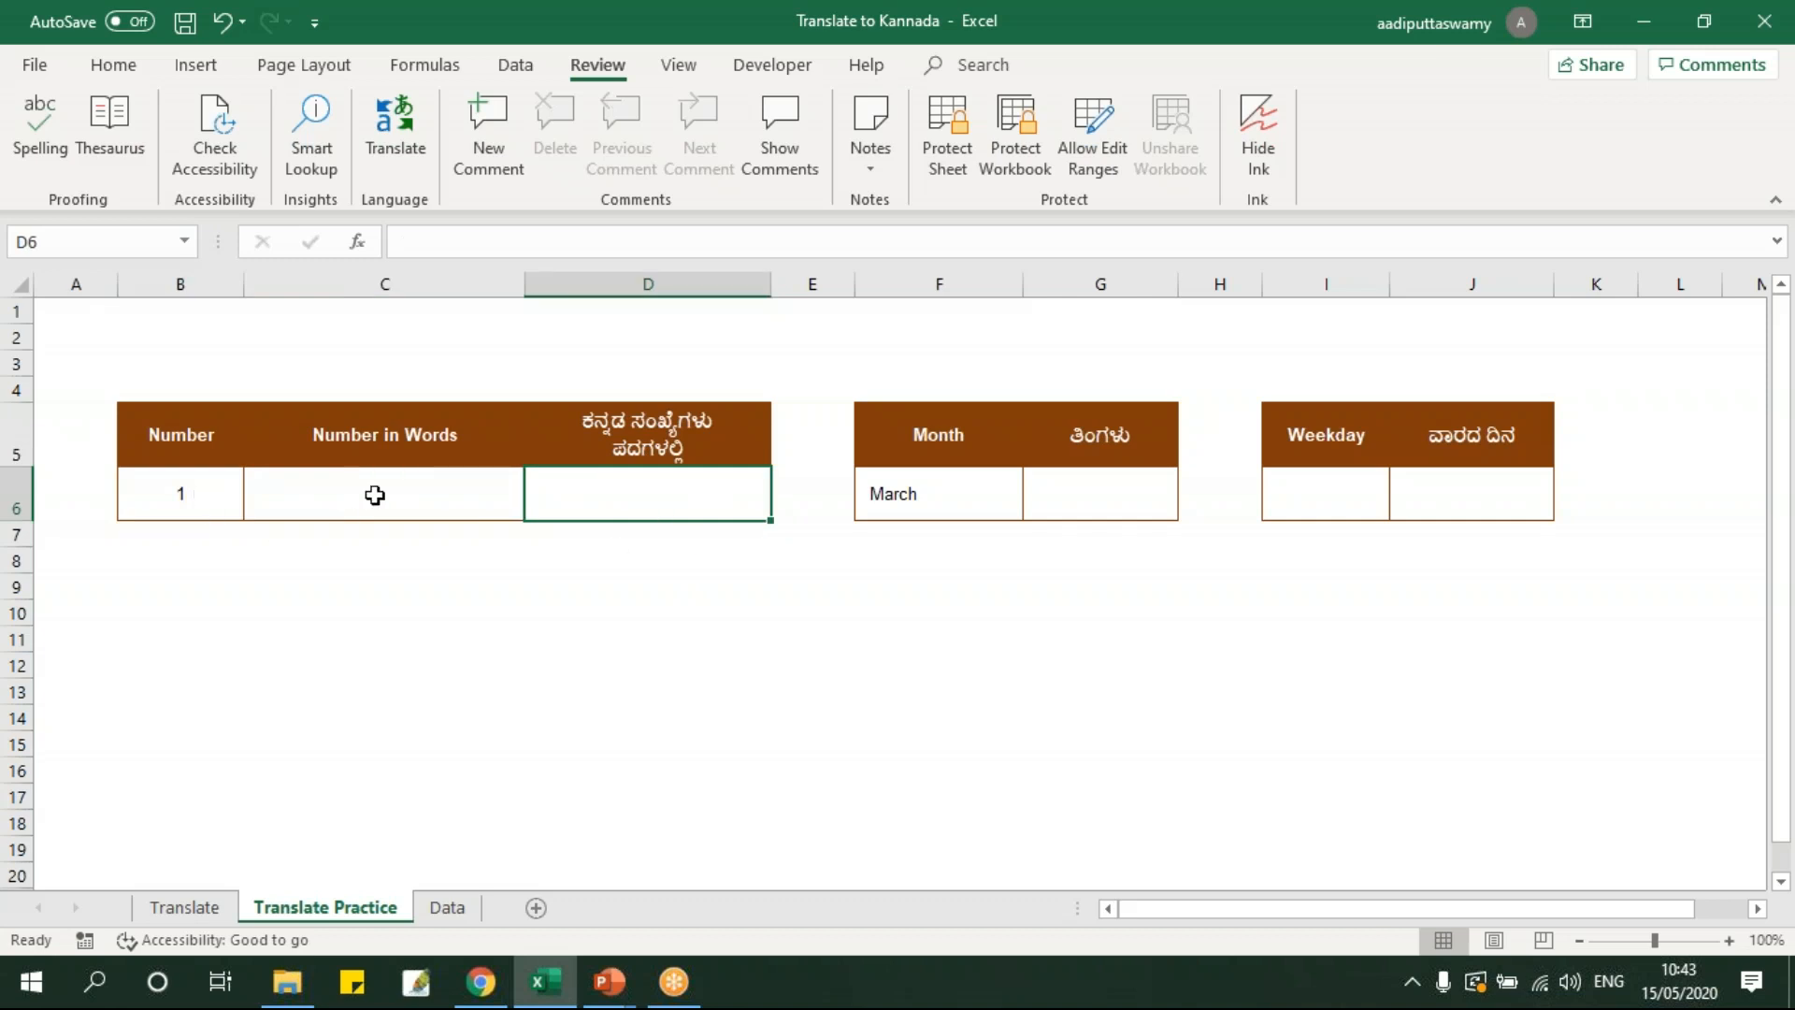
Start a VLOOKUP formula in the Number in Words cell C6 with the absolute reference $B$6 as lookup value
click(375, 495)
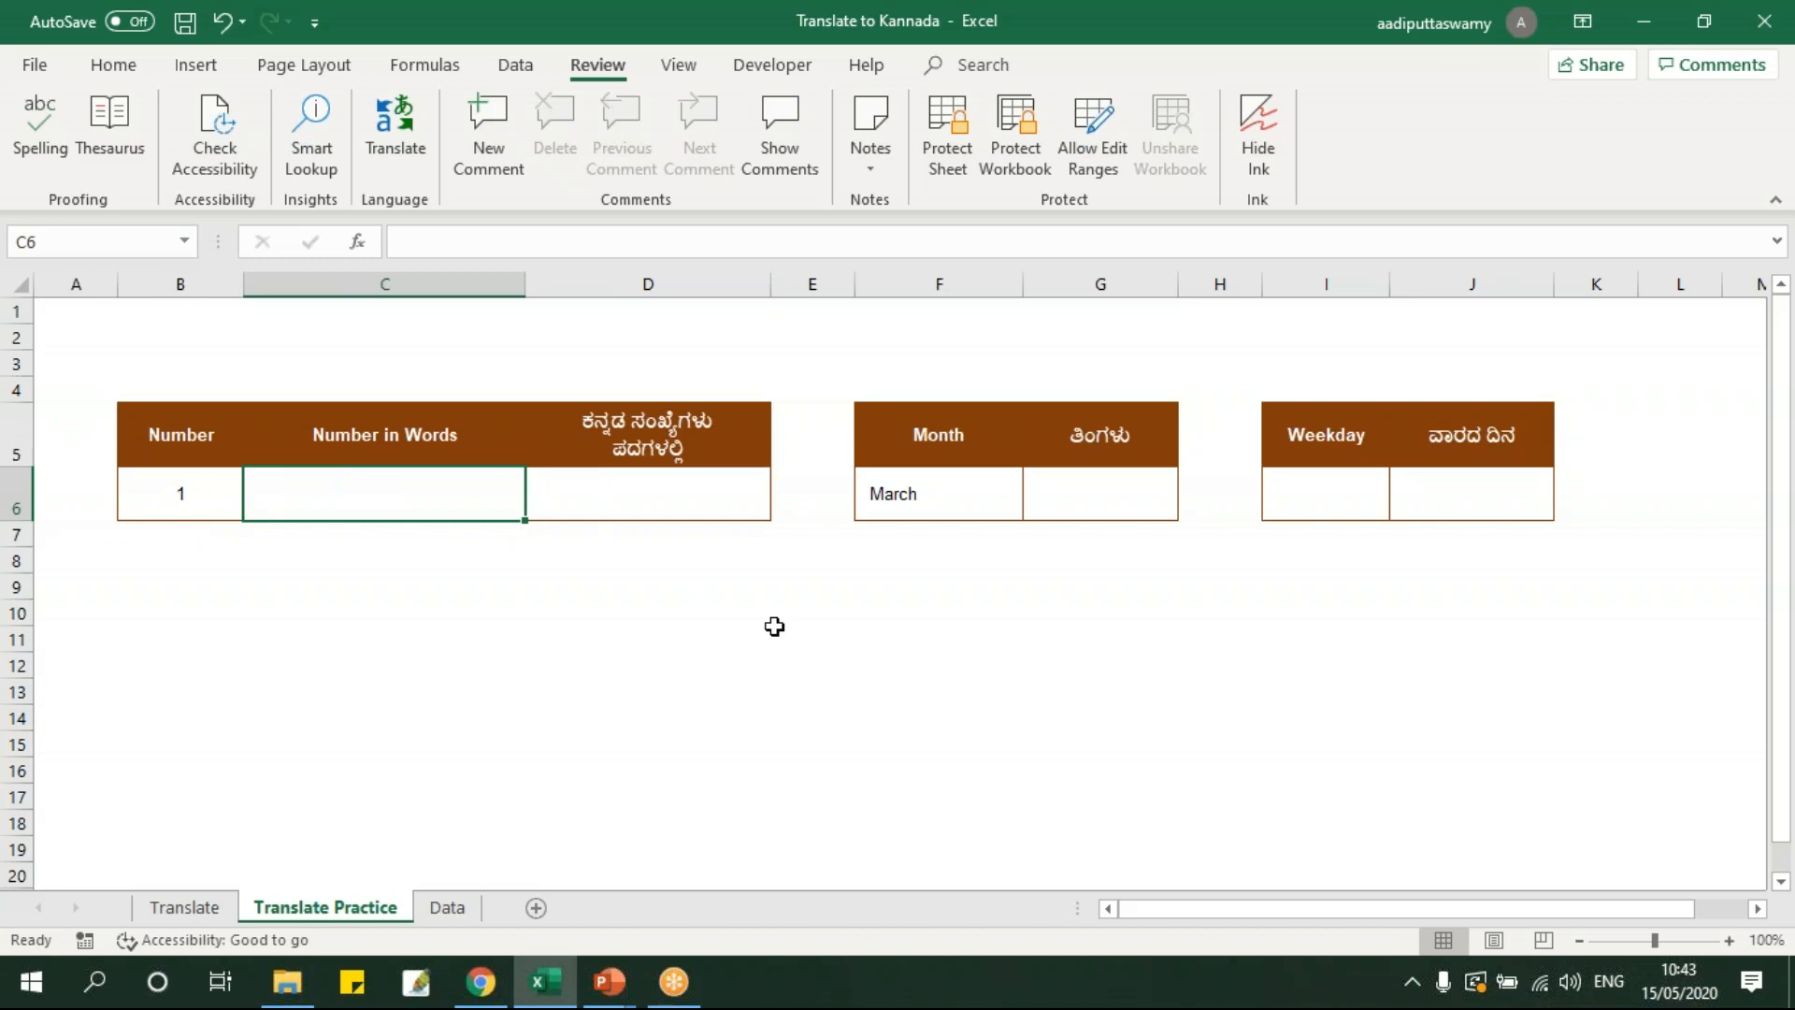
text(=)
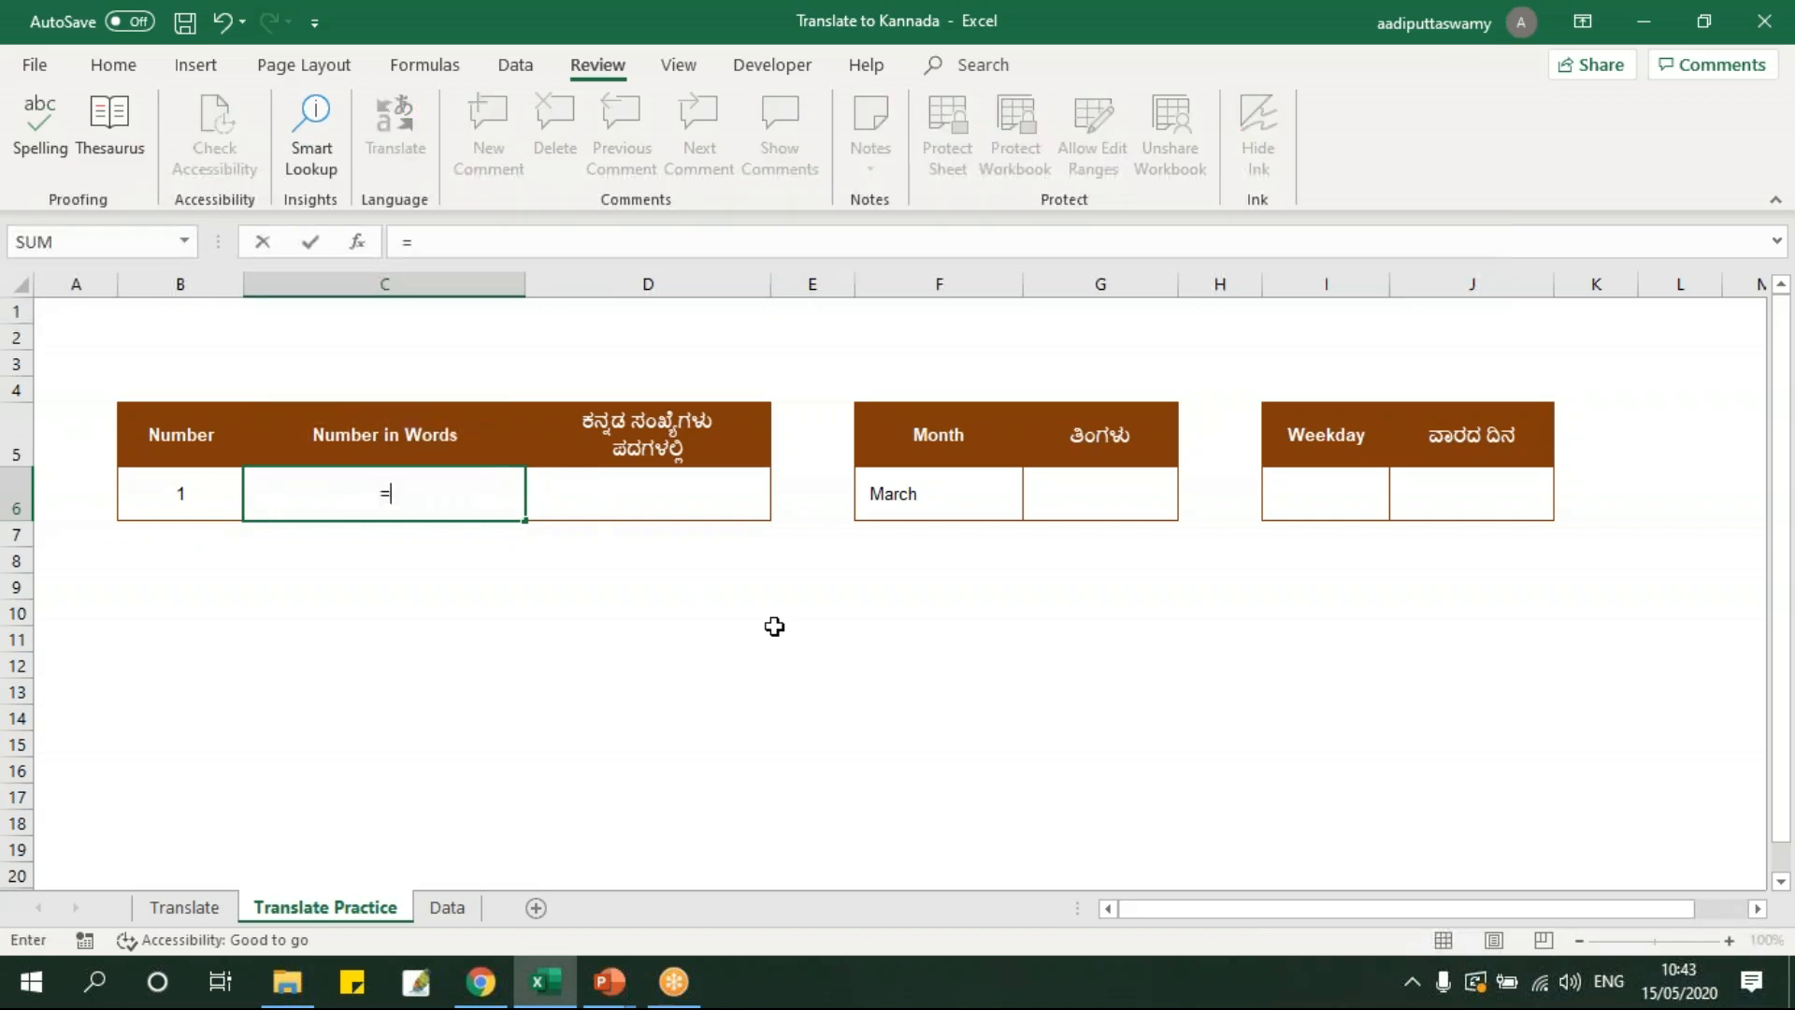
text(vlookup)
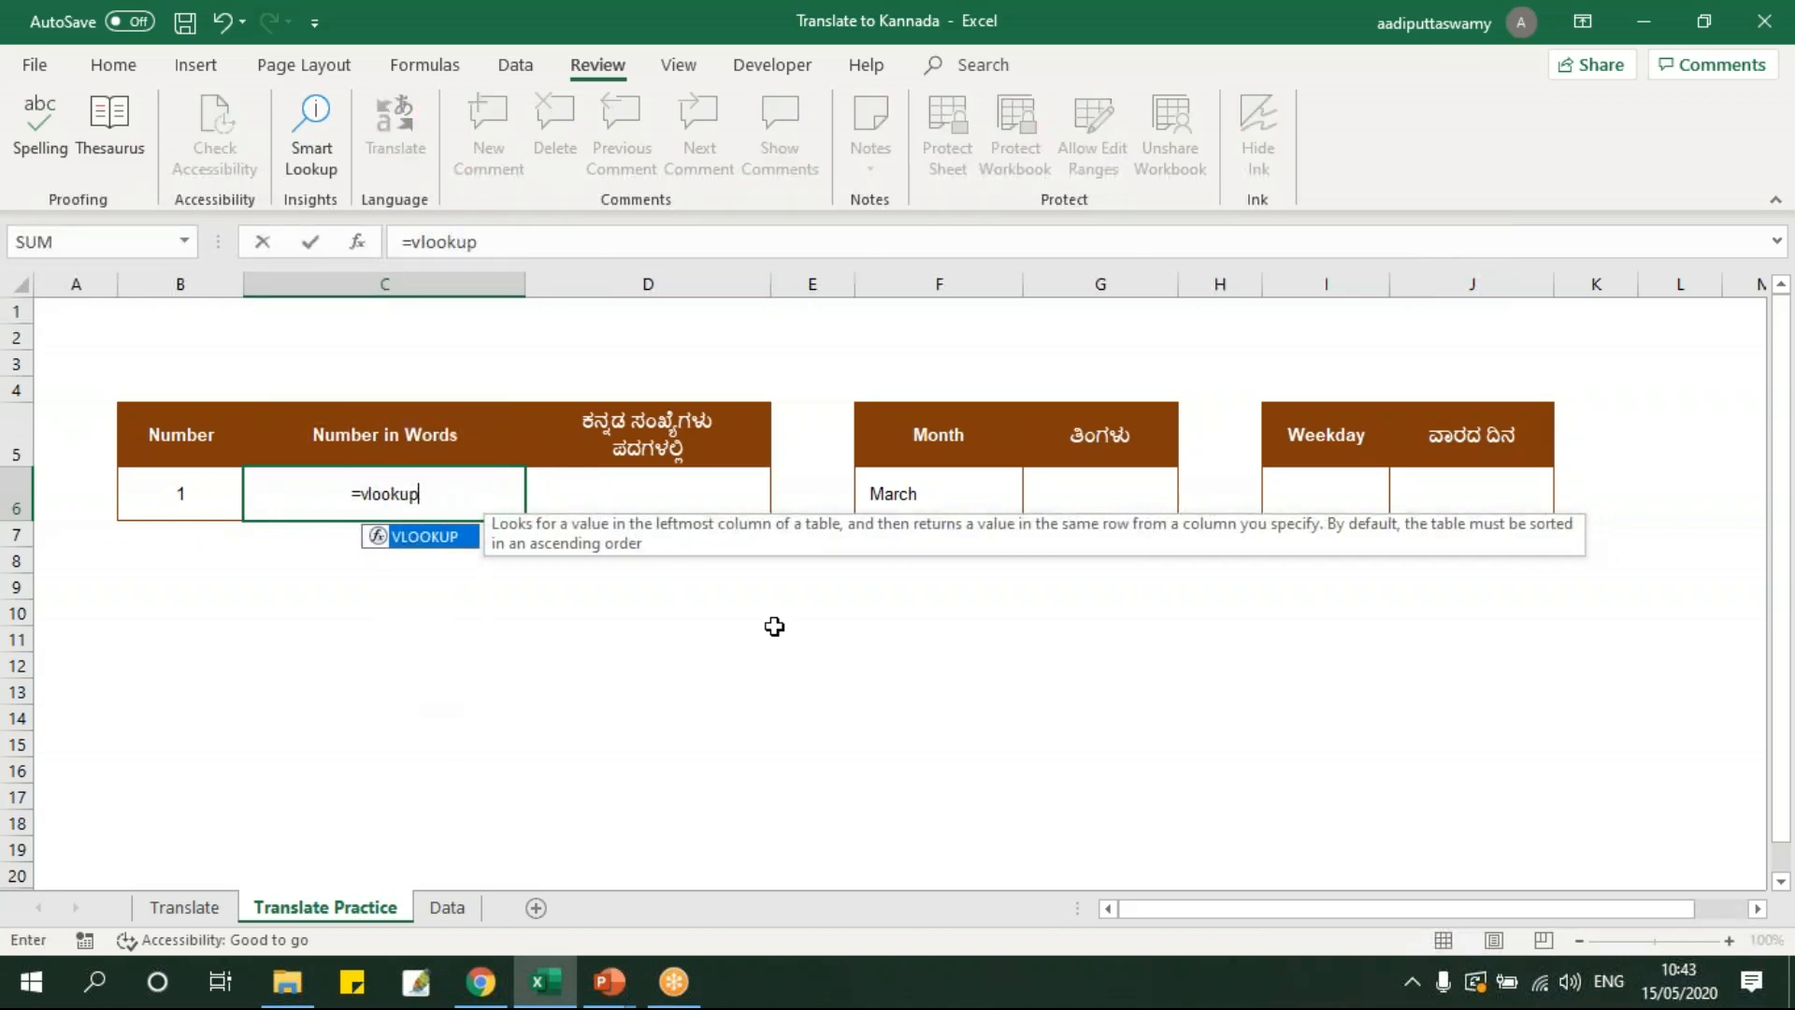
key(Tab)
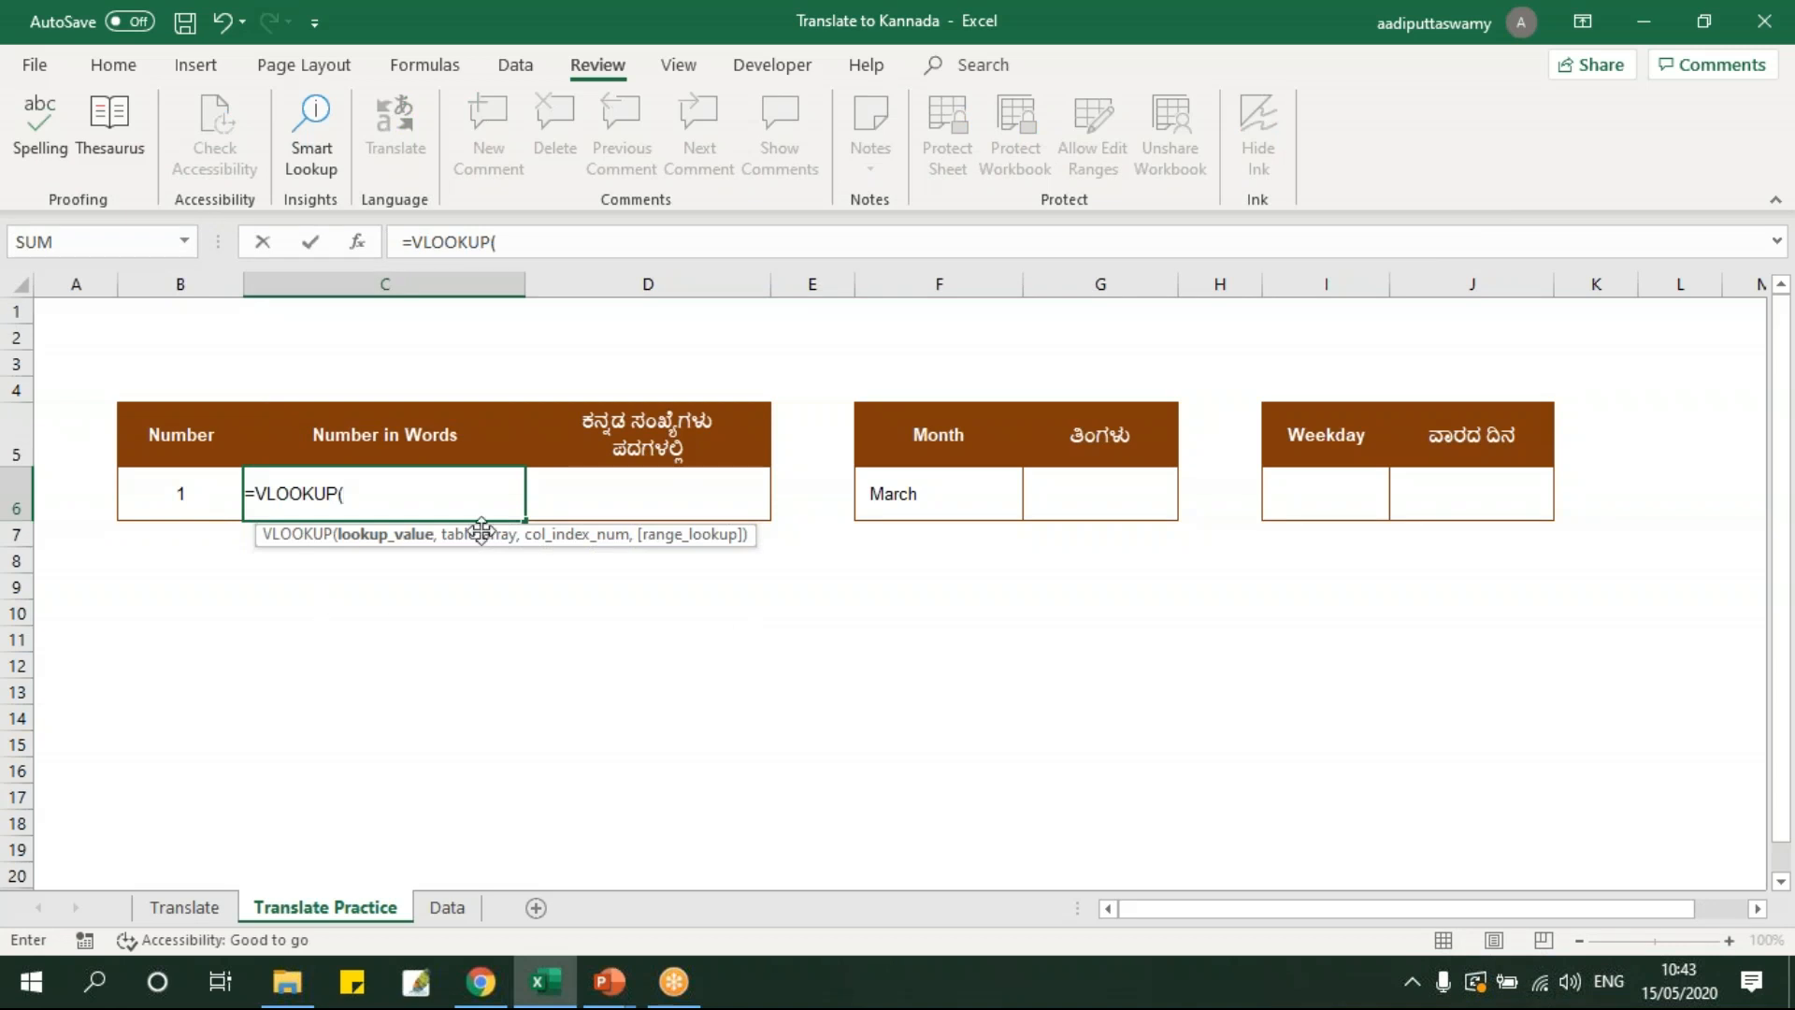
click(207, 496)
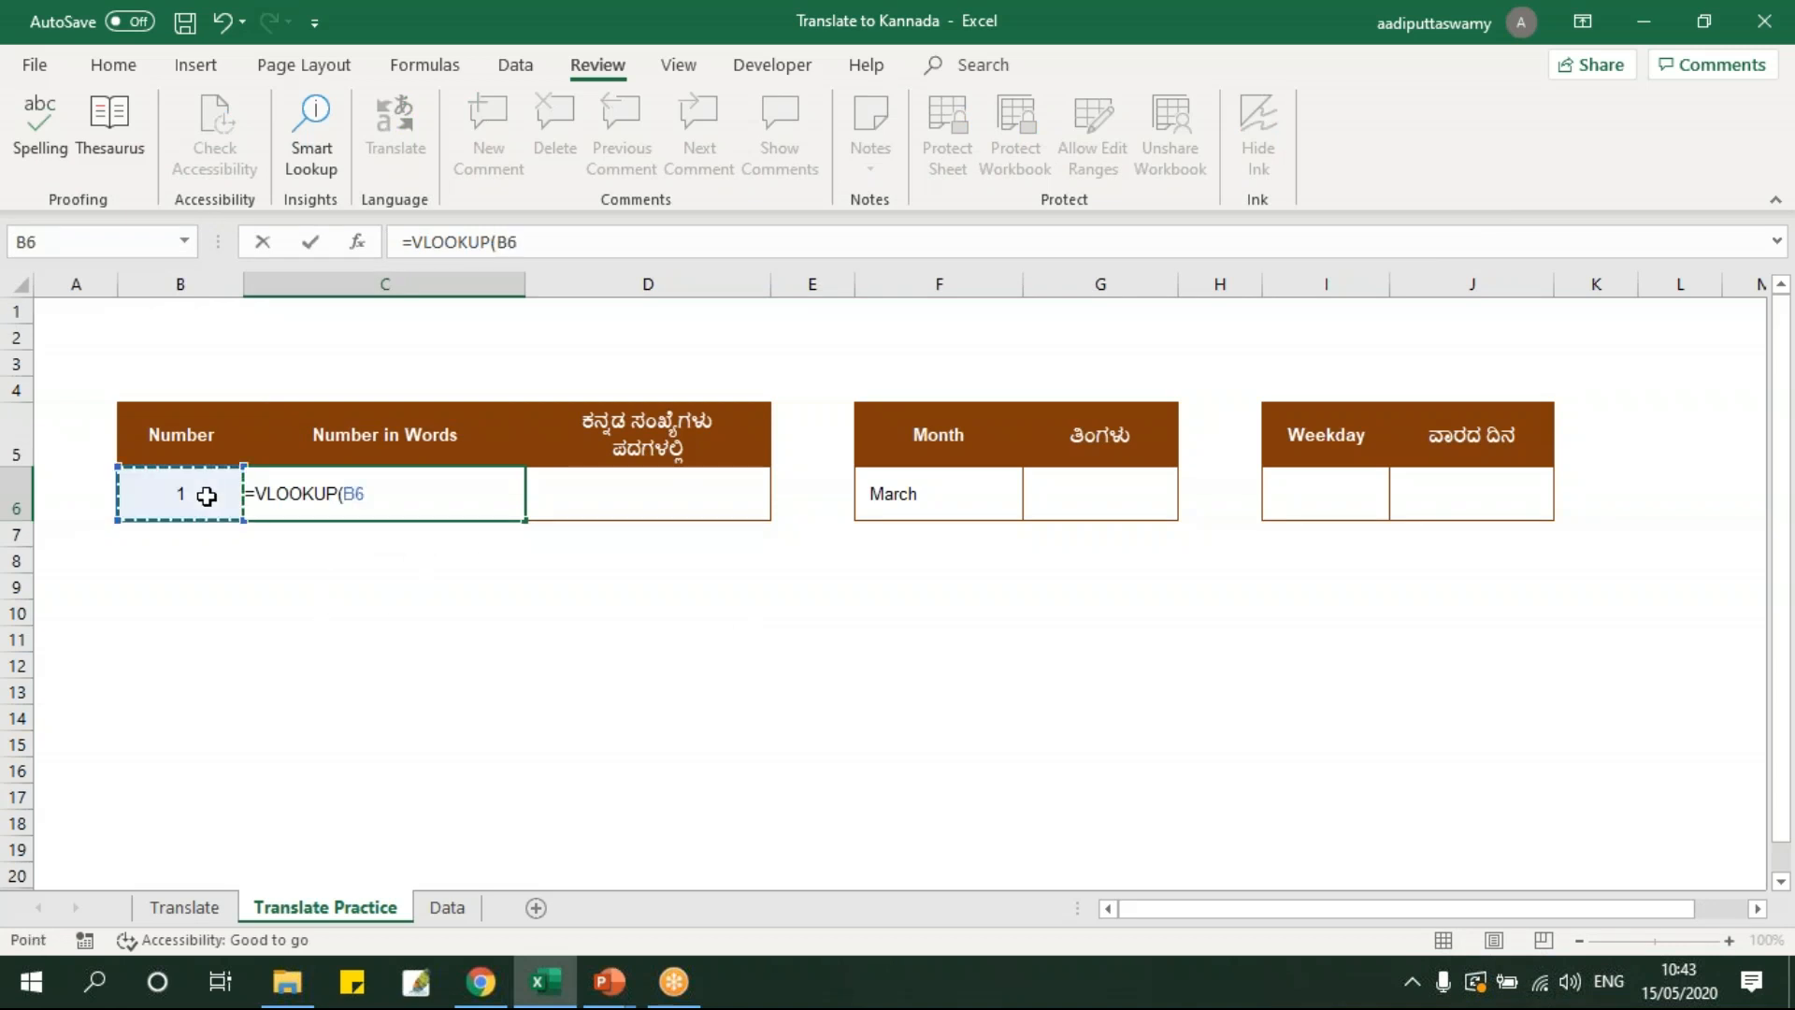
key(F4)
text(,)
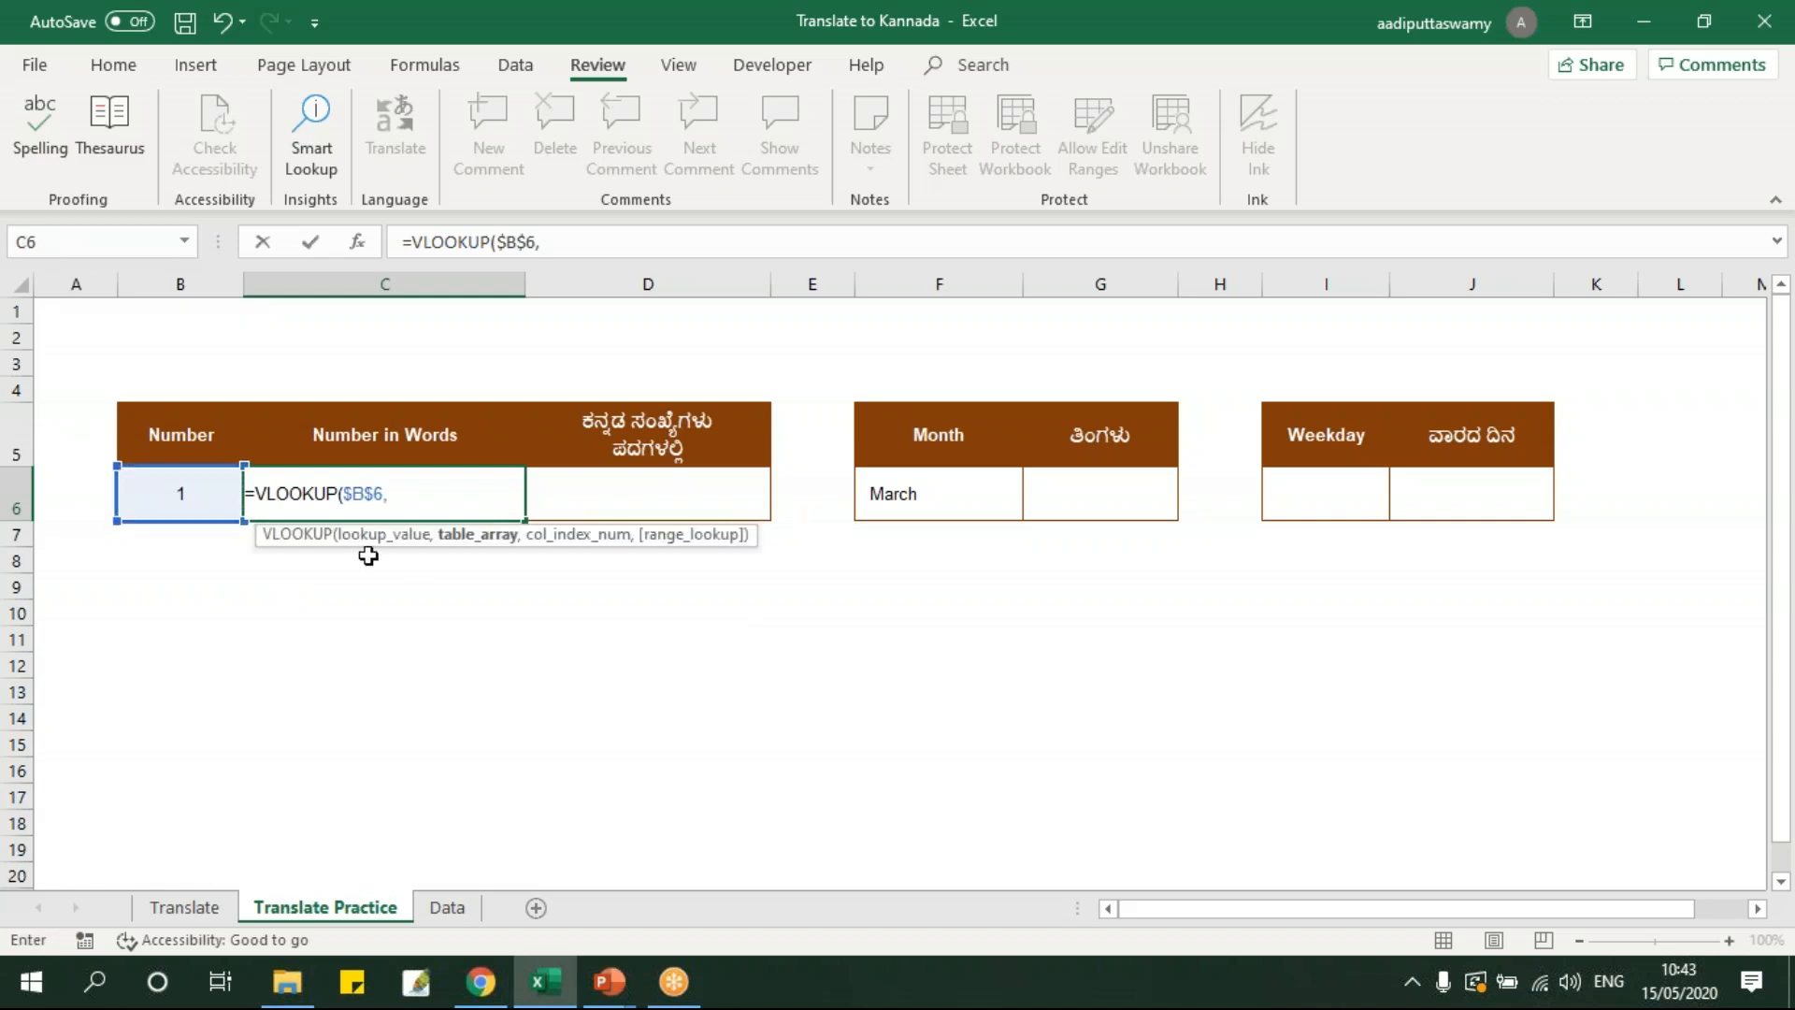
Set the formula's table array to the full number list on the Data sheet, locked as Data!$B$6:$D$505
click(449, 908)
click(221, 472)
key(ctrl+shift+Right)
key(ctrl+shift+Down)
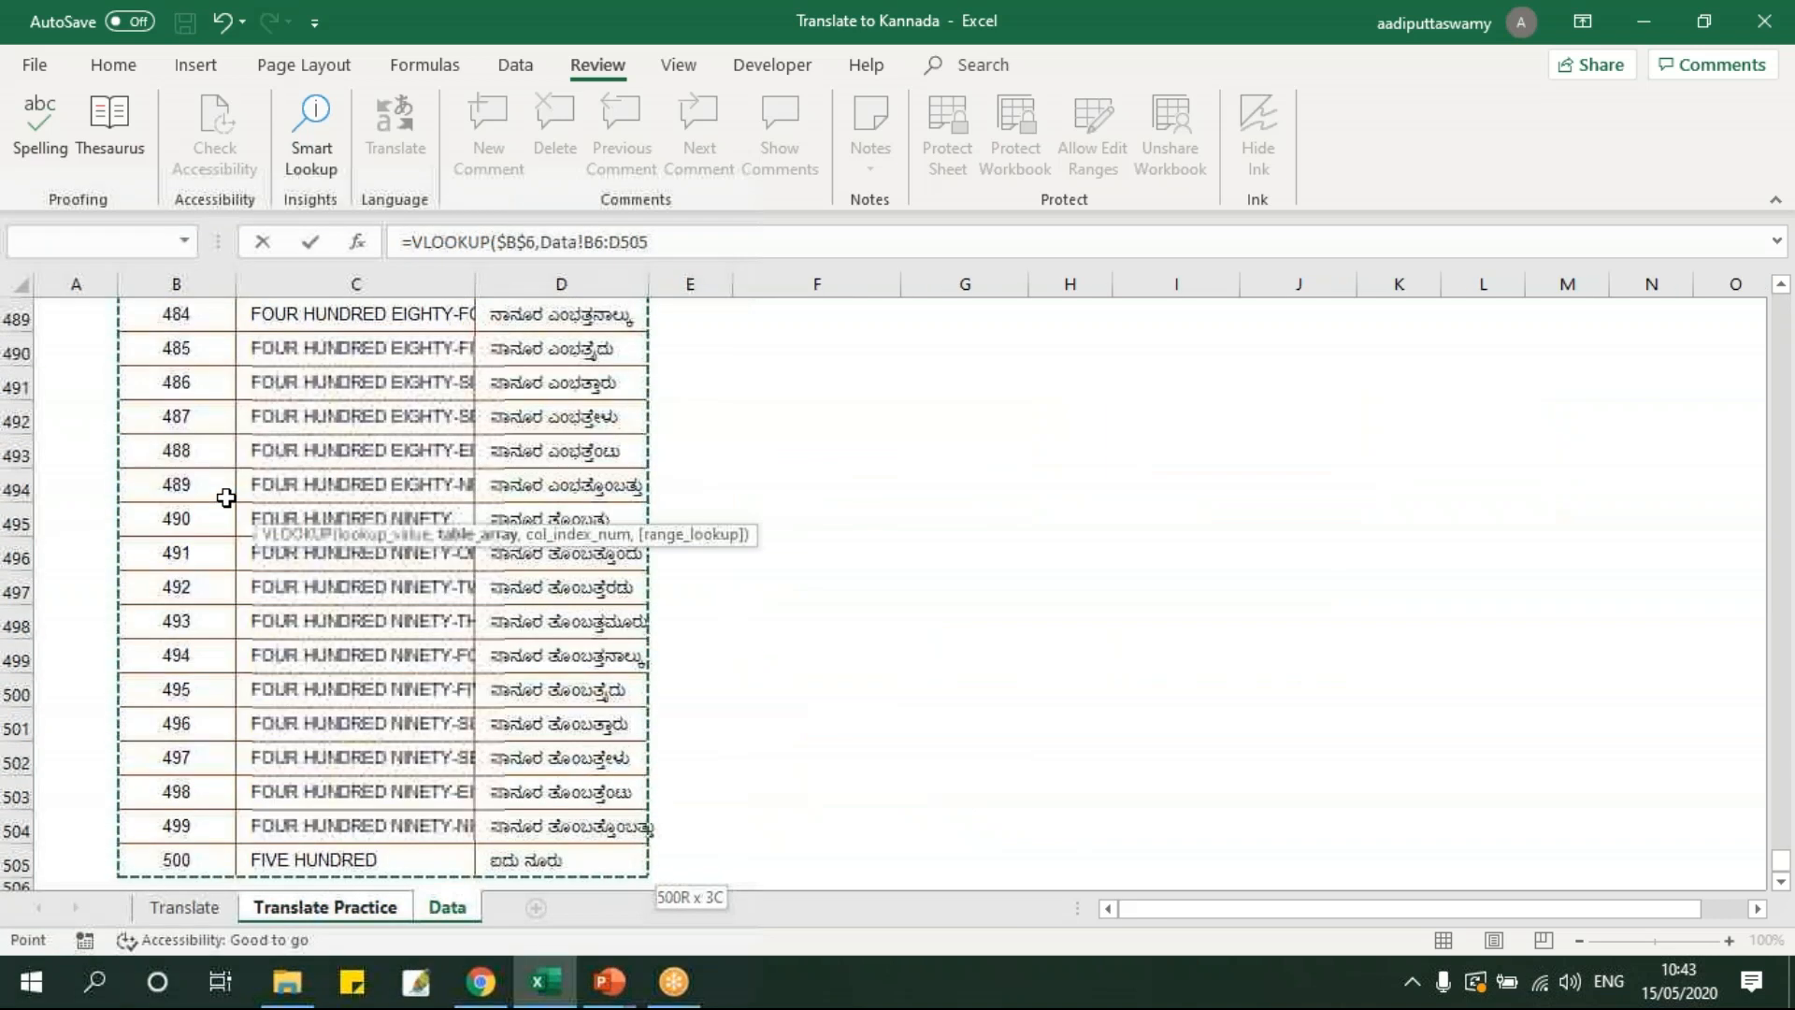
key(F4)
text(,)
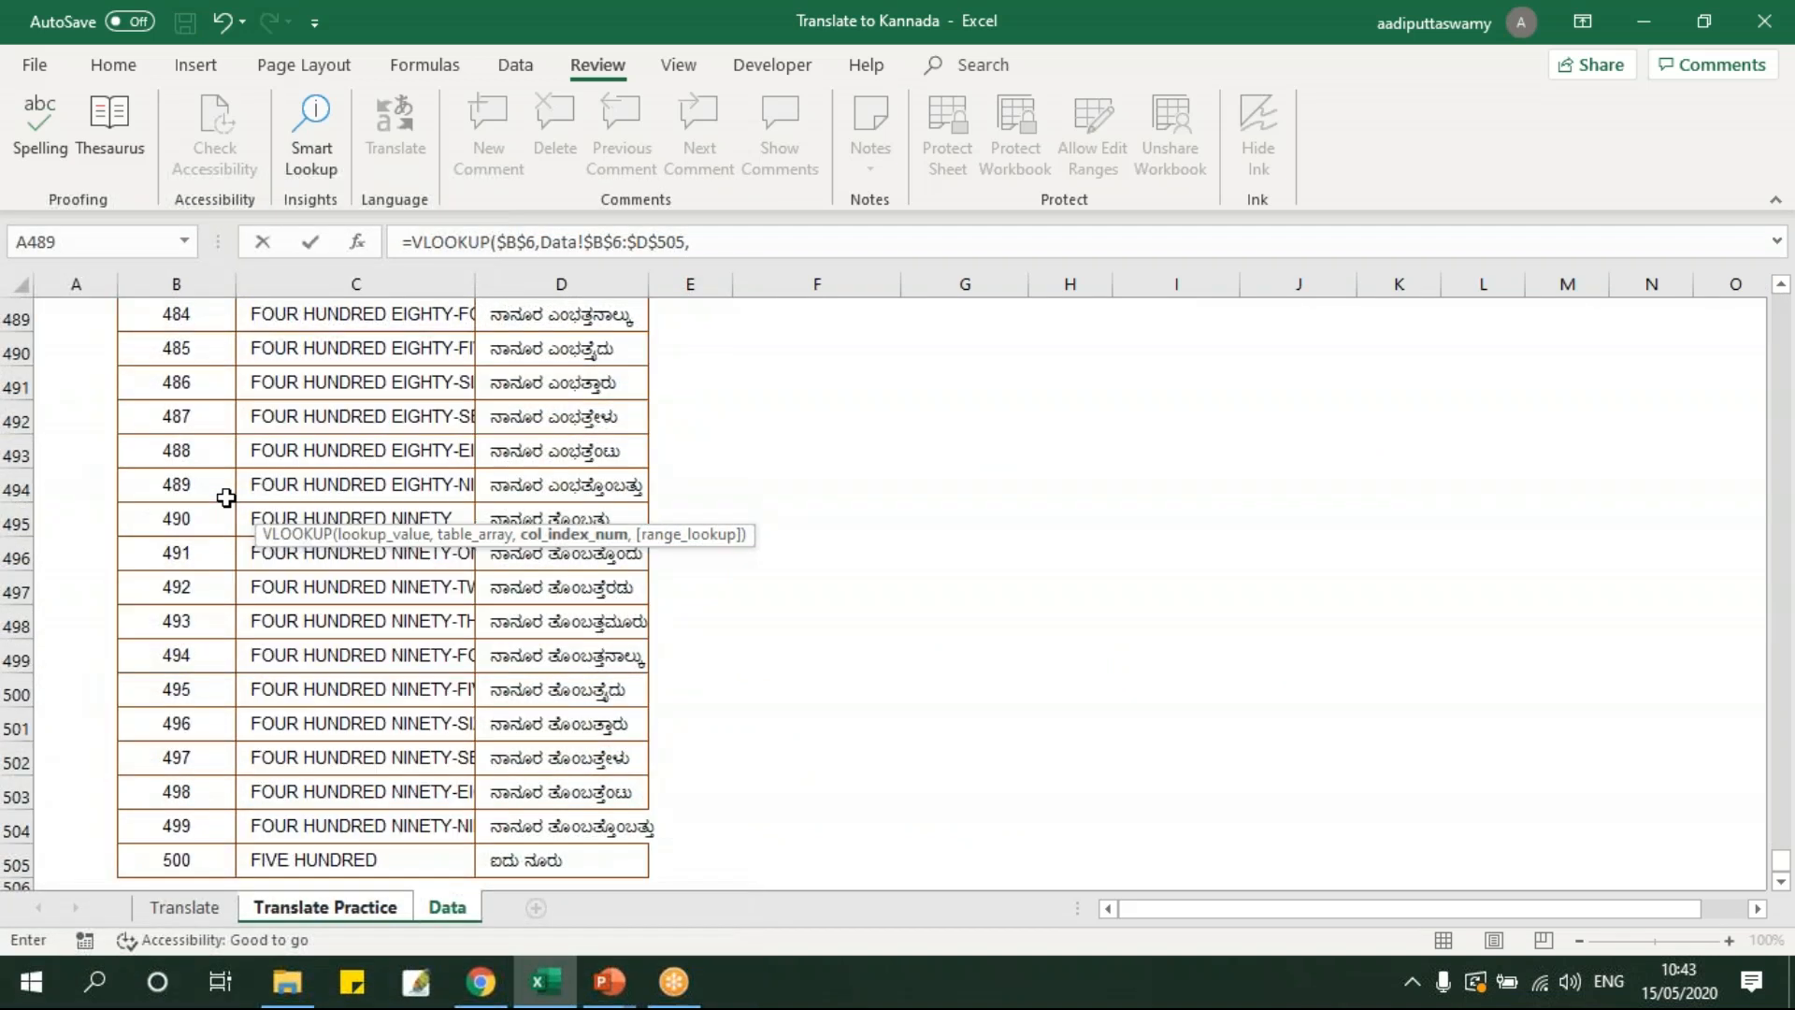
Finish the C6 VLOOKUP with column index 2 and range lookup 0 for an exact match
click(1782, 323)
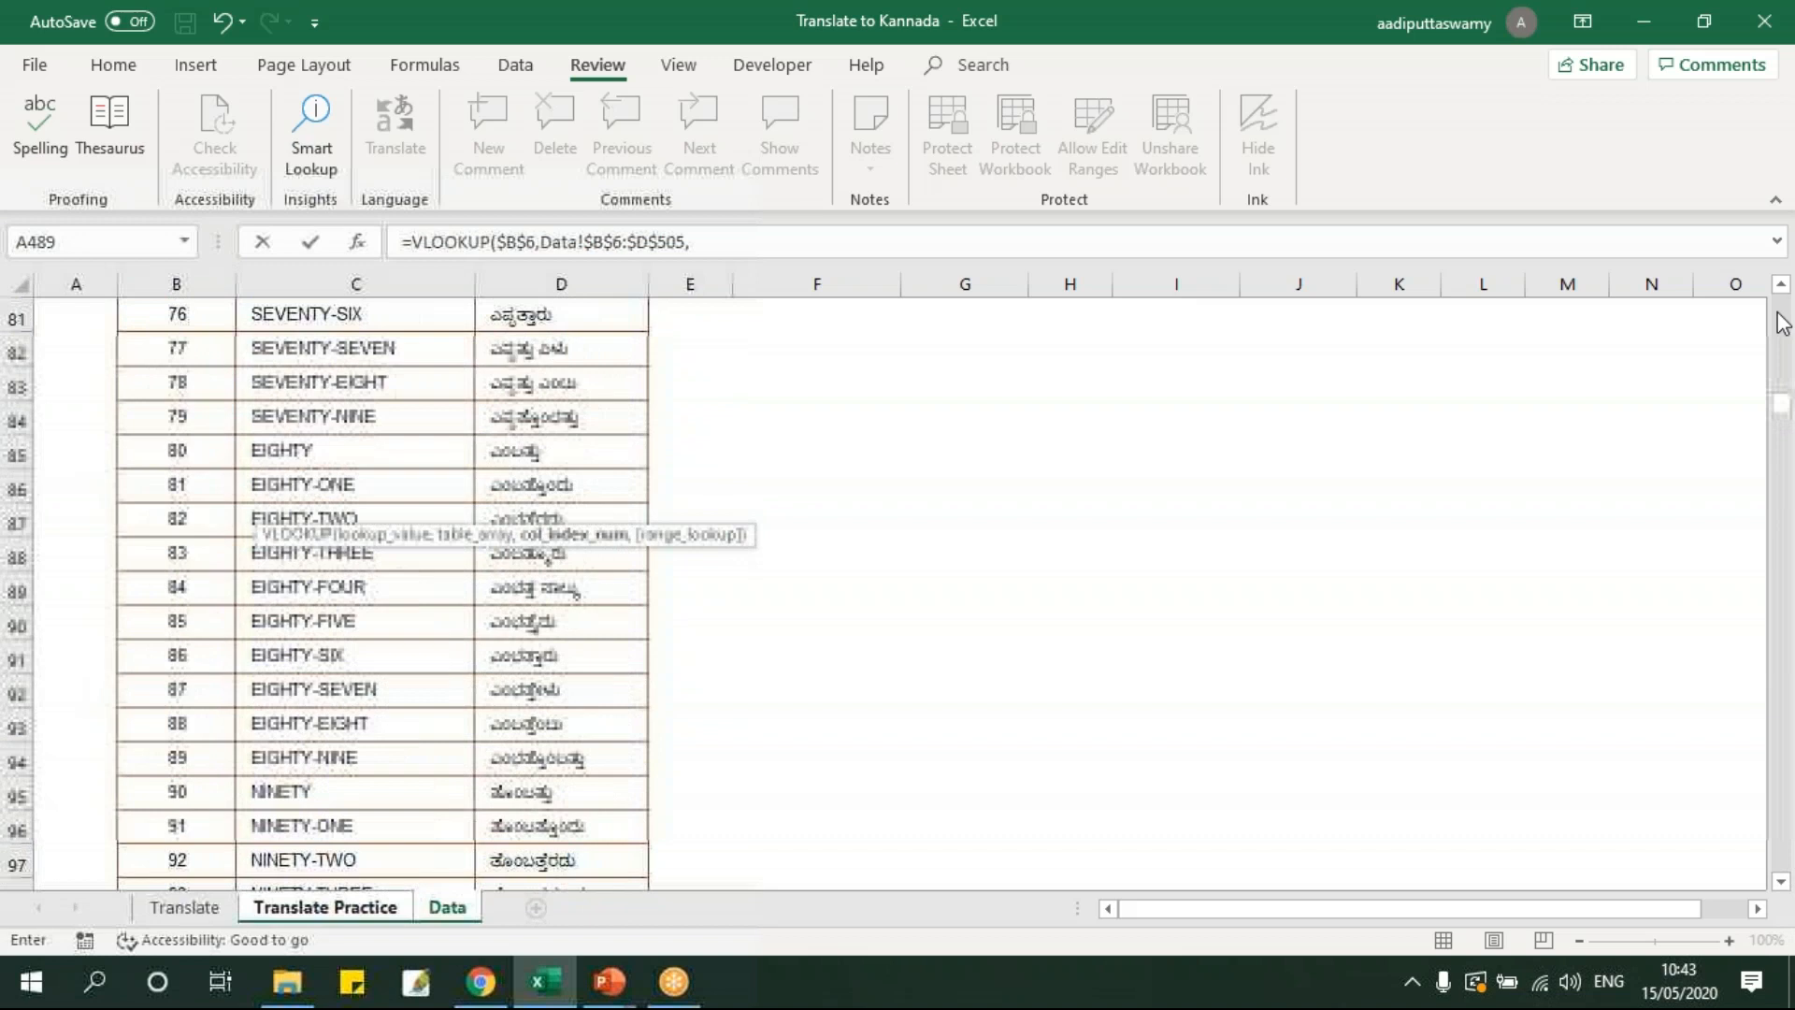
scroll(337, 589, up, 4)
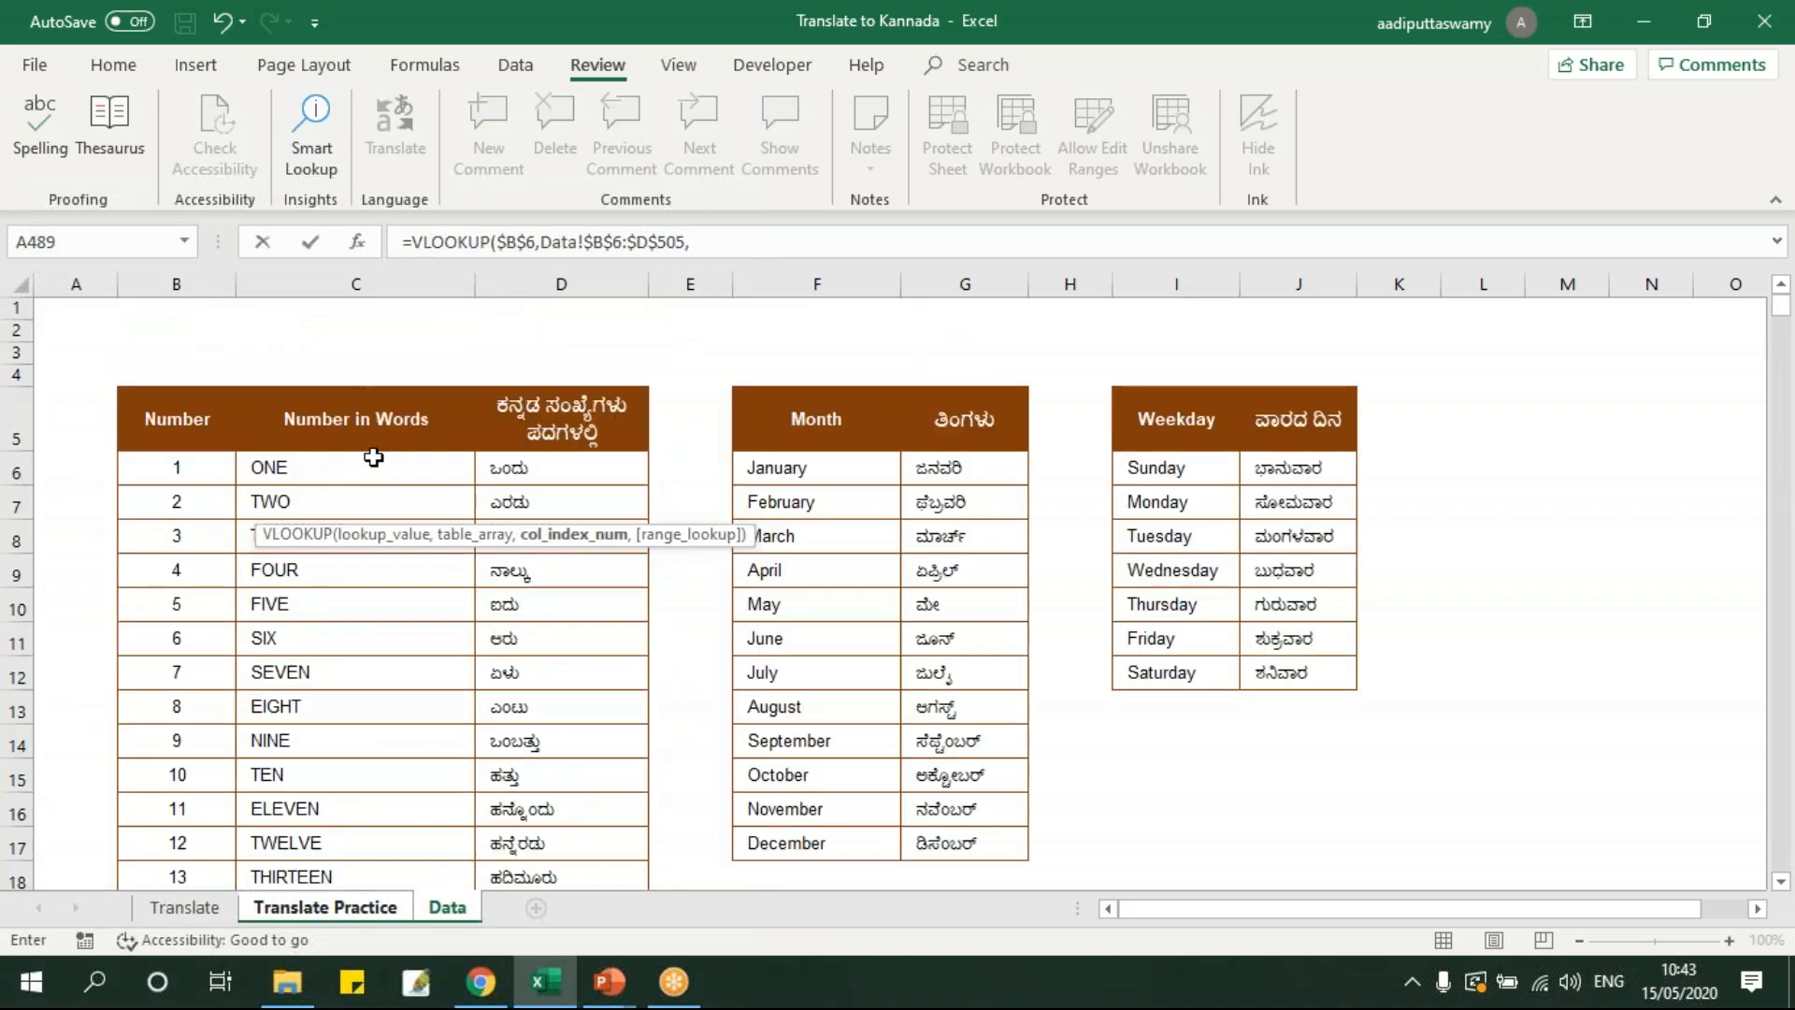
text(,)
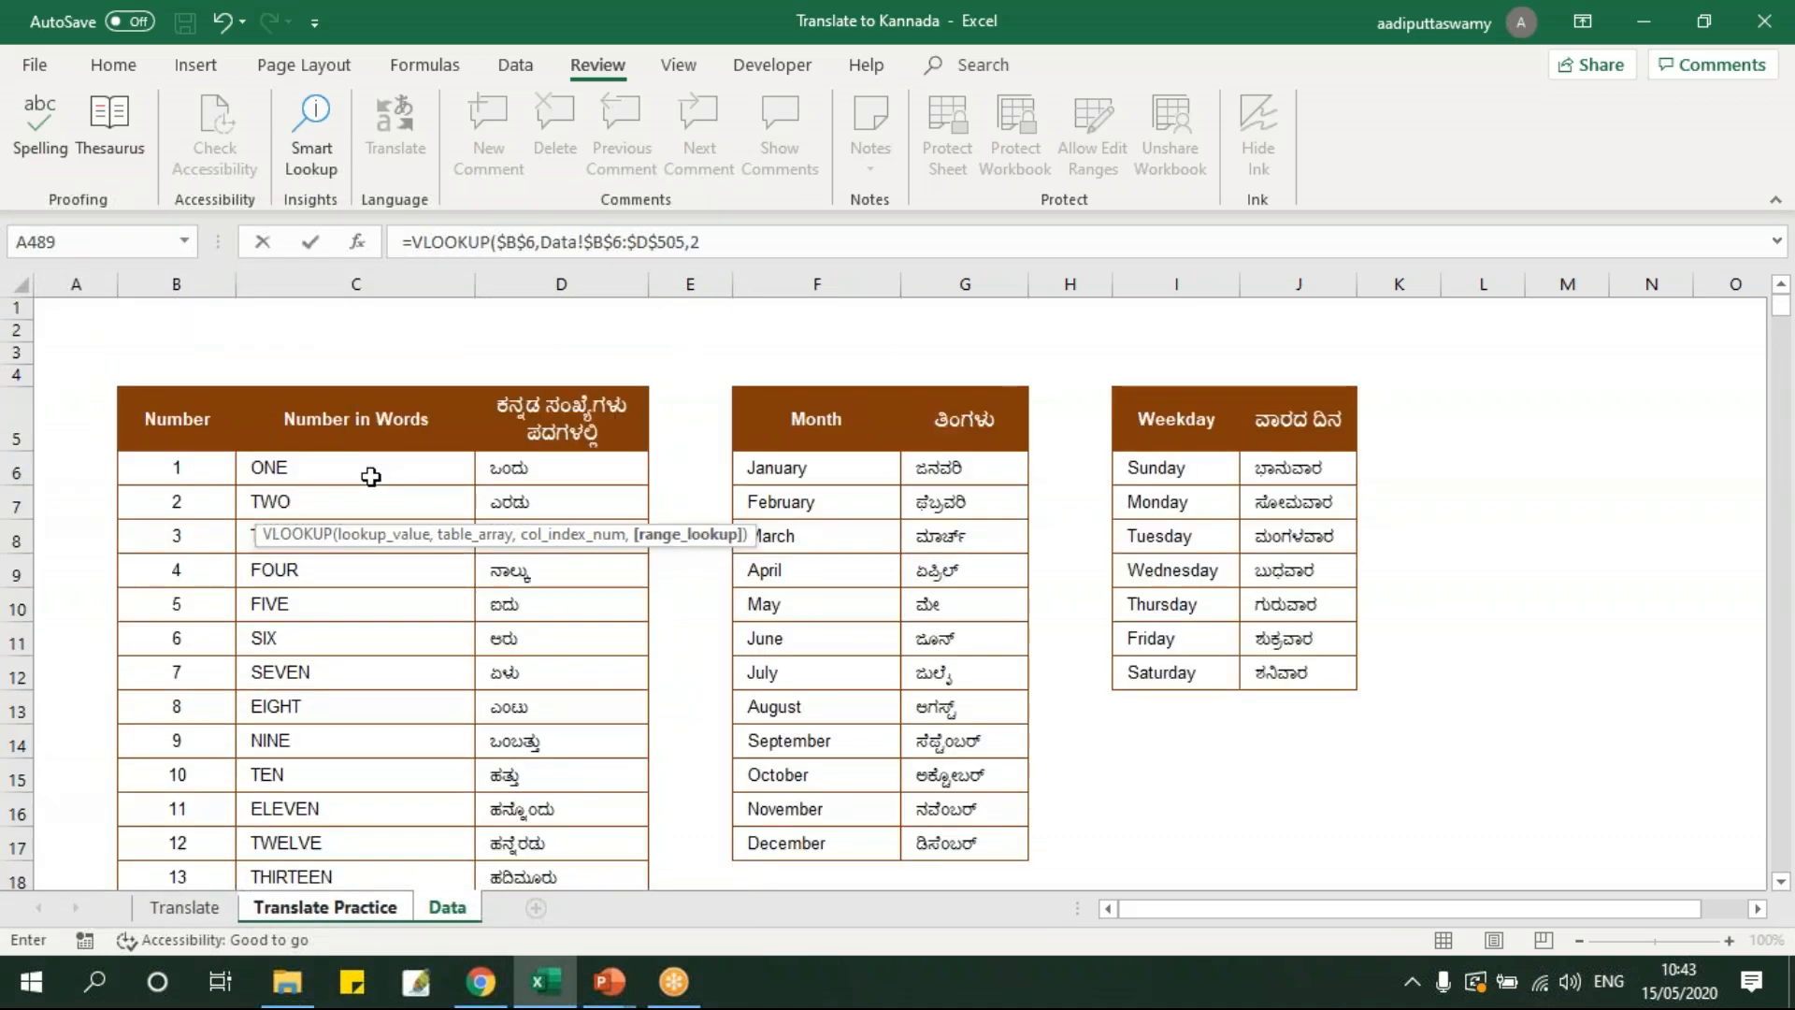
text(0))
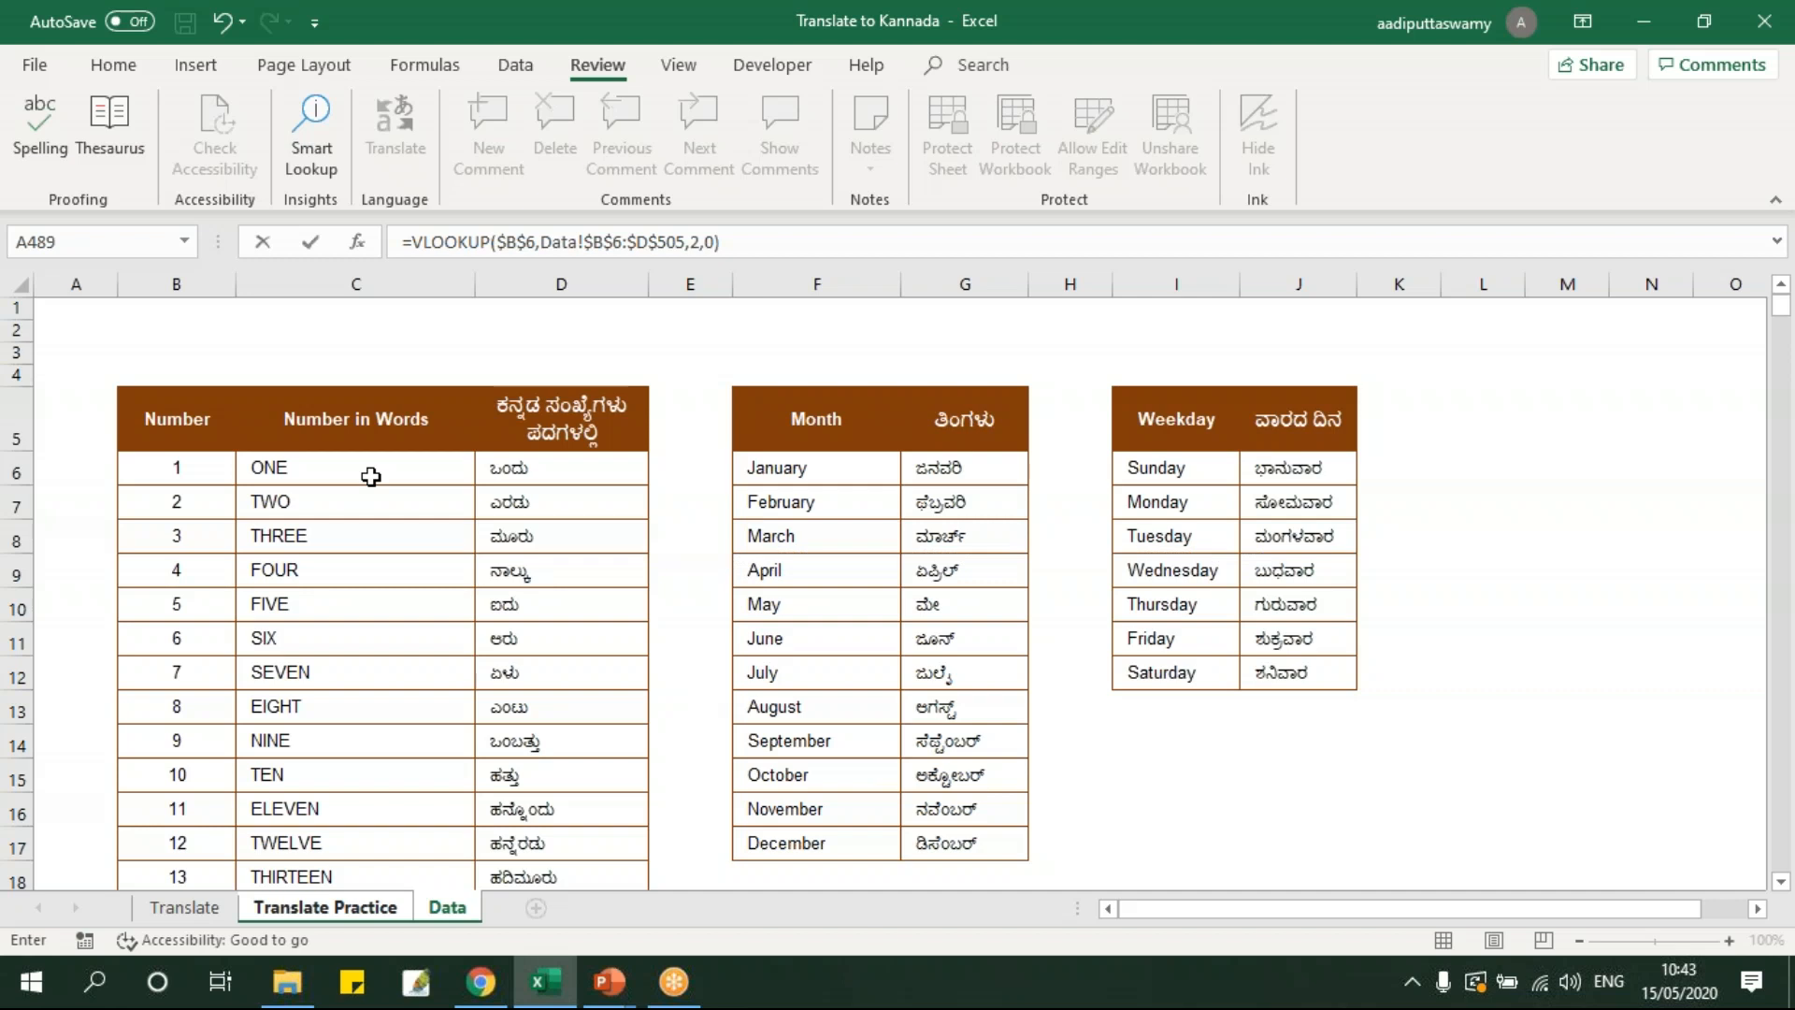
key(Return)
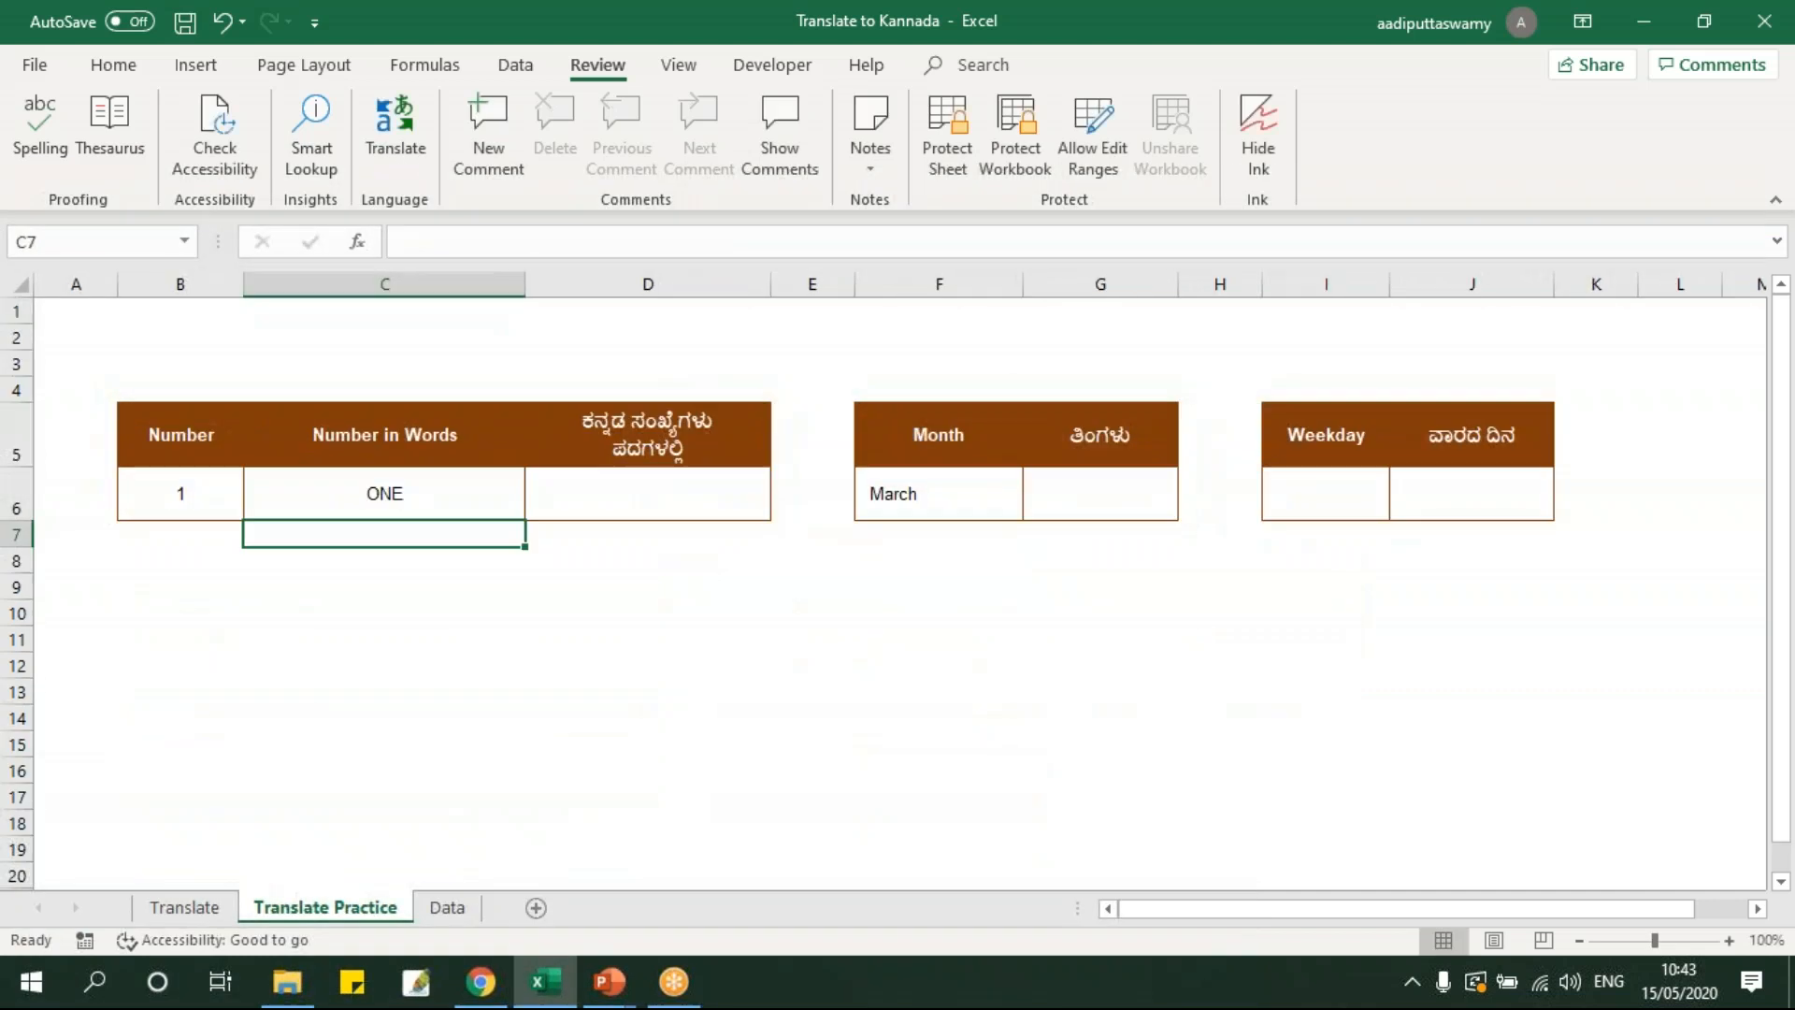
Copy the VLOOKUP formula text from C6 into the Kannada number cell D6
click(211, 503)
click(373, 479)
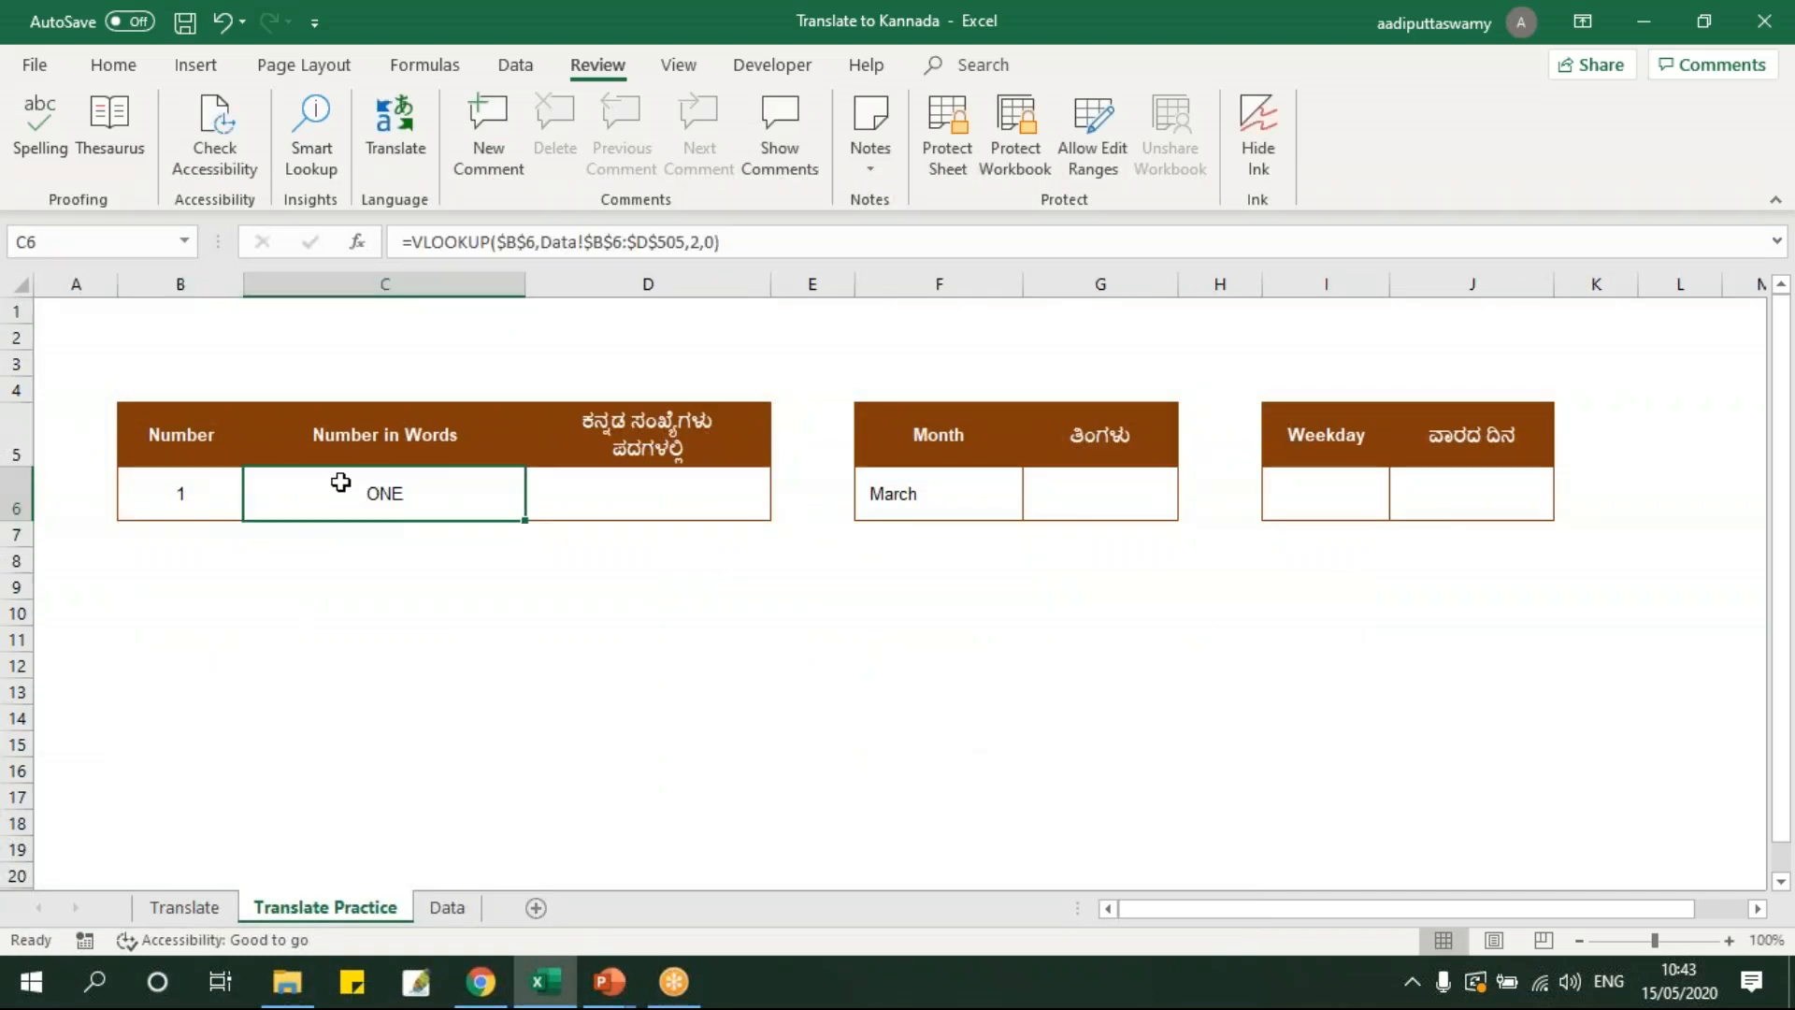
drag(771, 249, 340, 234)
key(ctrl+c)
key(Escape)
click(653, 493)
double_click(653, 493)
key(ctrl+v)
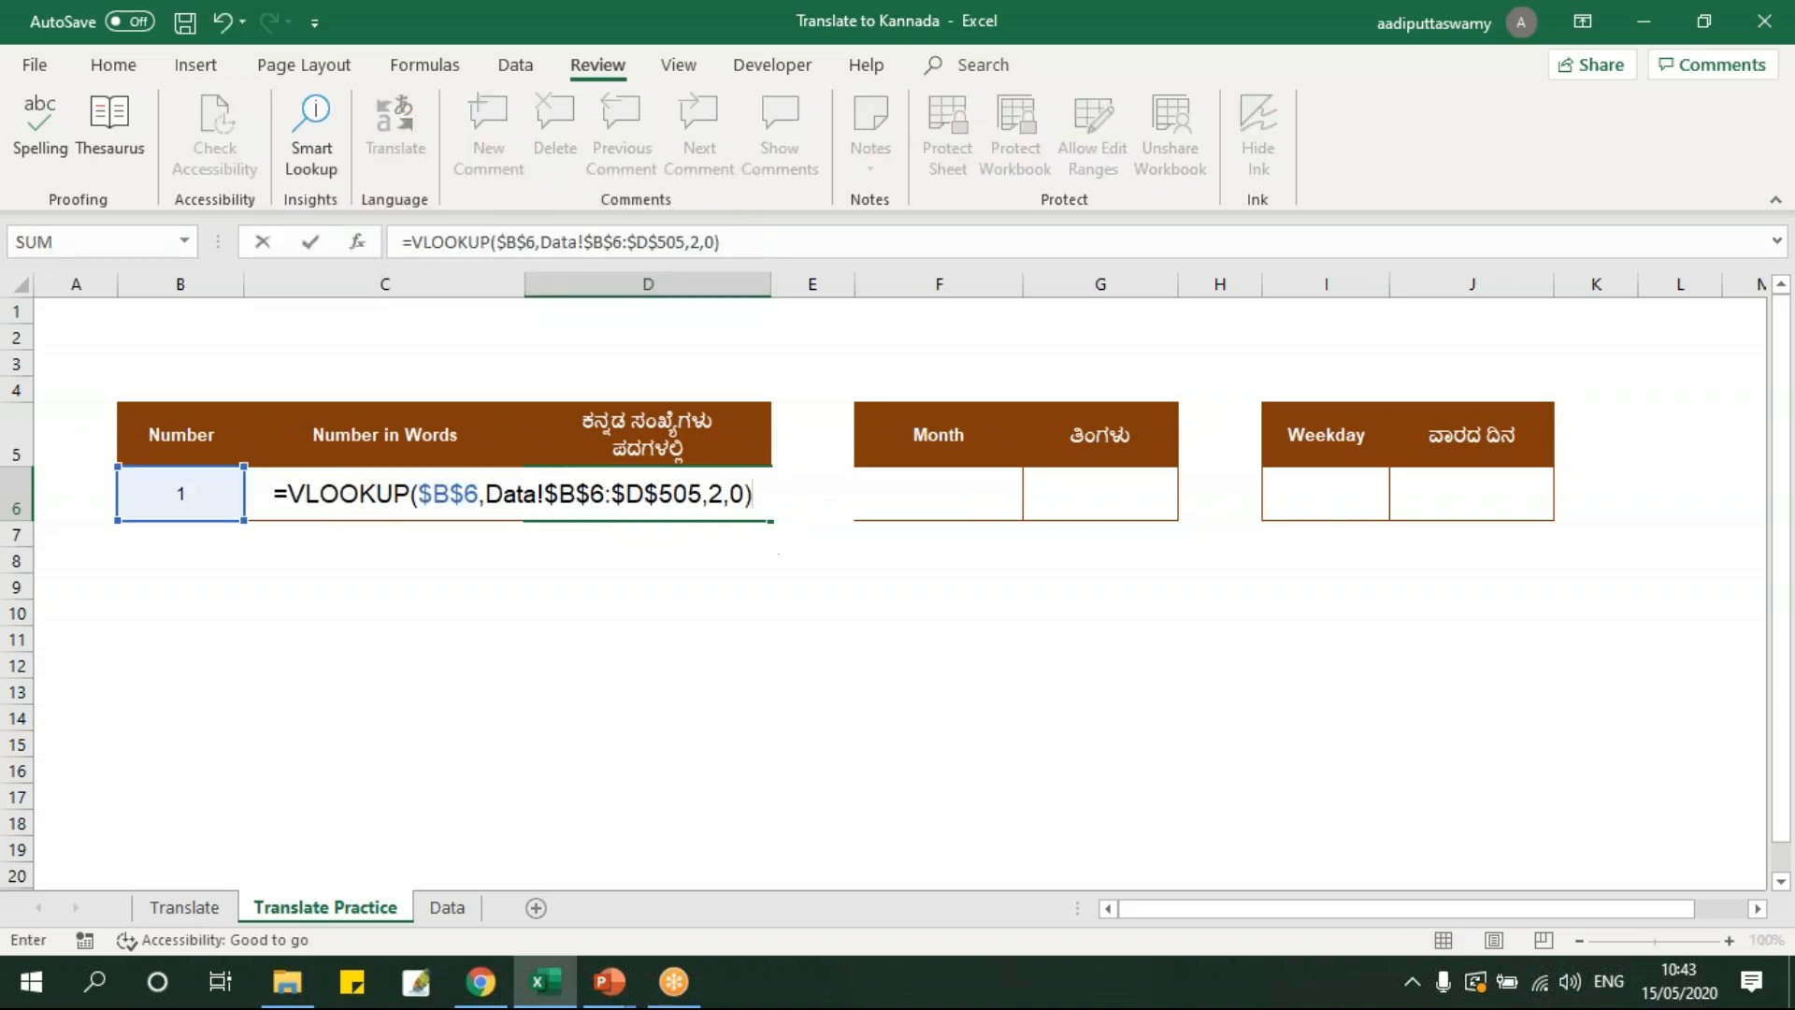
Set the D6 formula's column index to 3 and check the entries for number 1 on the Data sheet
click(721, 501)
key(BackSpace)
text(3)
key(Return)
click(447, 907)
click(221, 461)
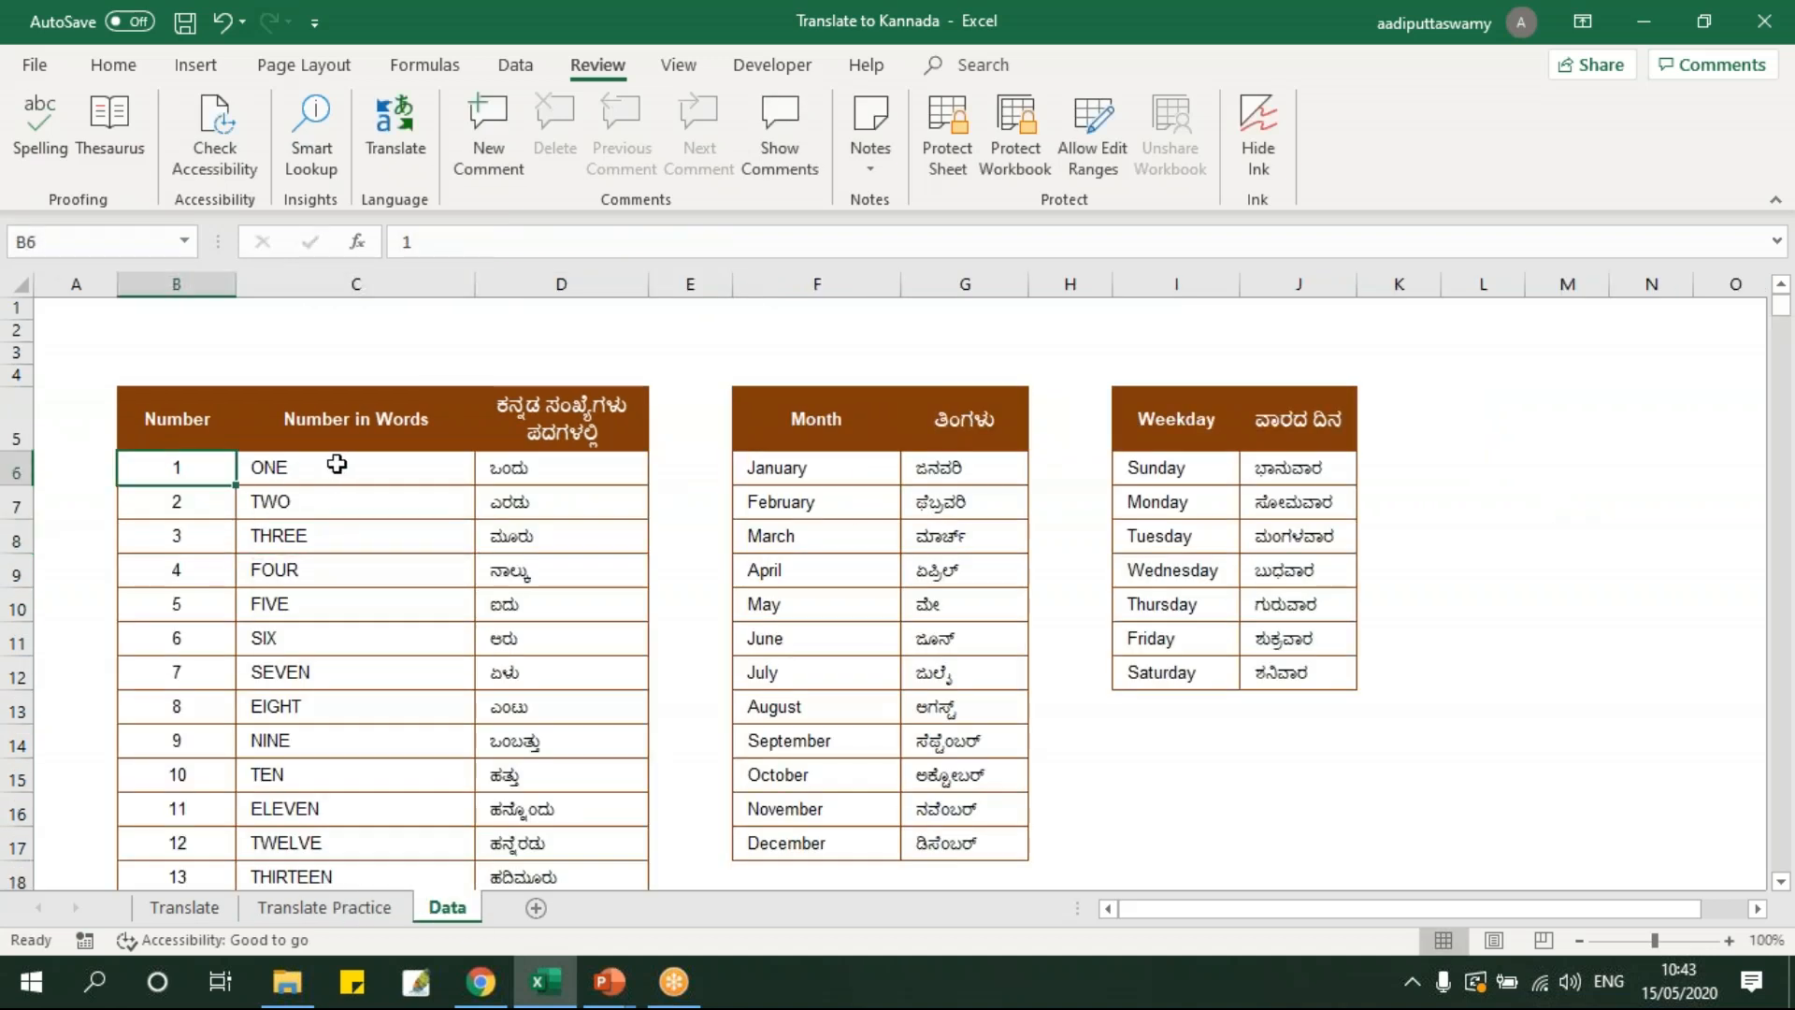
click(507, 466)
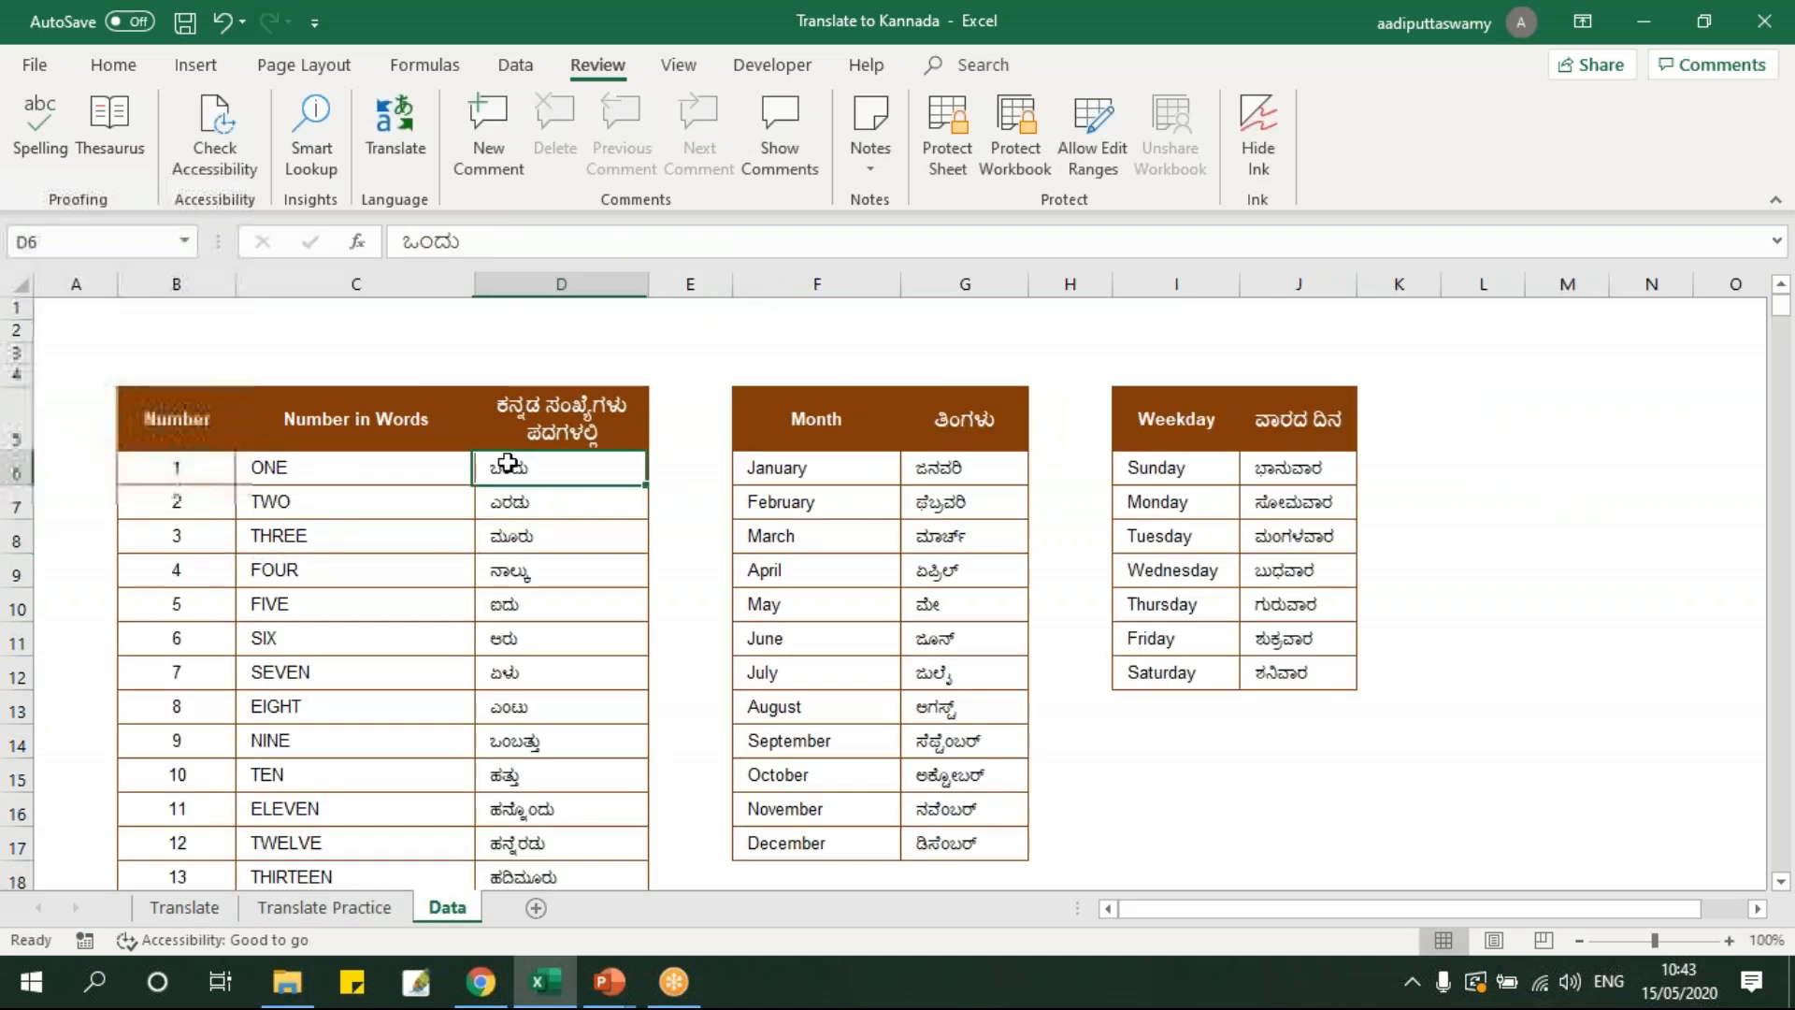
Test the number formulas on the Translate Practice sheet by entering 40 and 67 in the Number cell B6
click(267, 905)
click(196, 486)
text(40)
key(Return)
click(207, 498)
text(67)
key(Return)
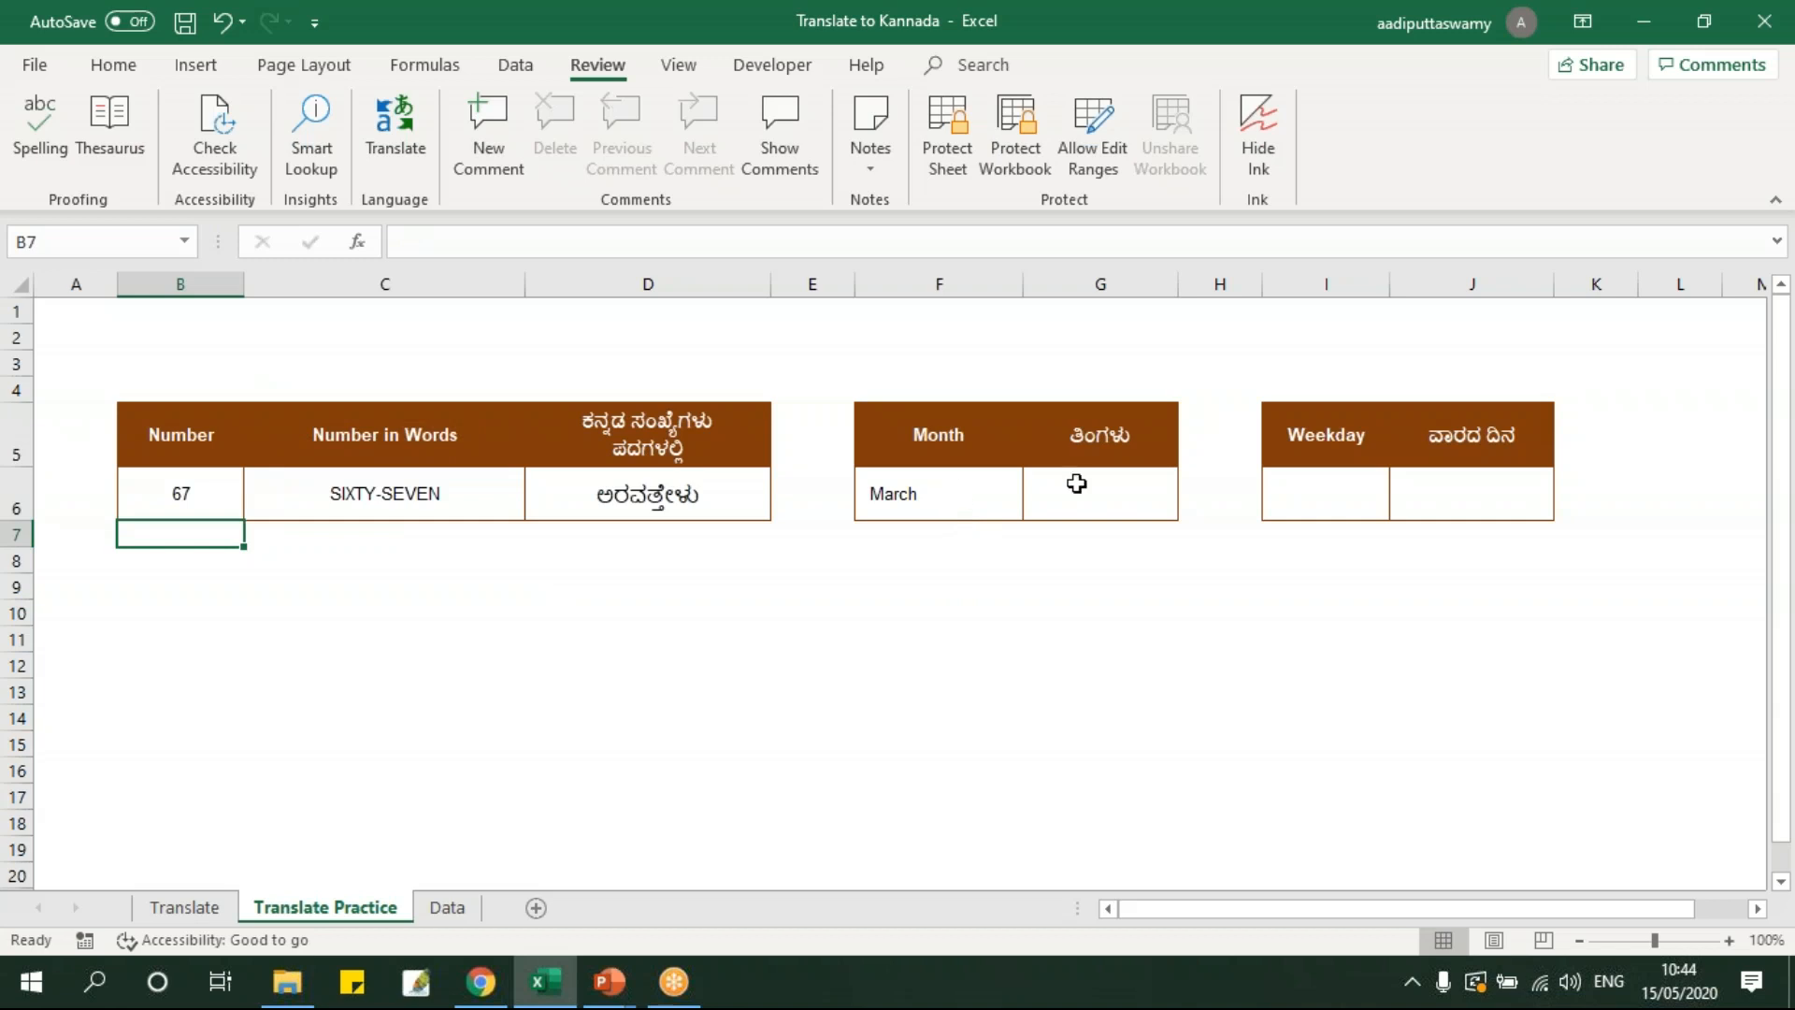
Start a VLOOKUP formula in the Kannada month cell G6 with F6 as the lookup value
click(904, 497)
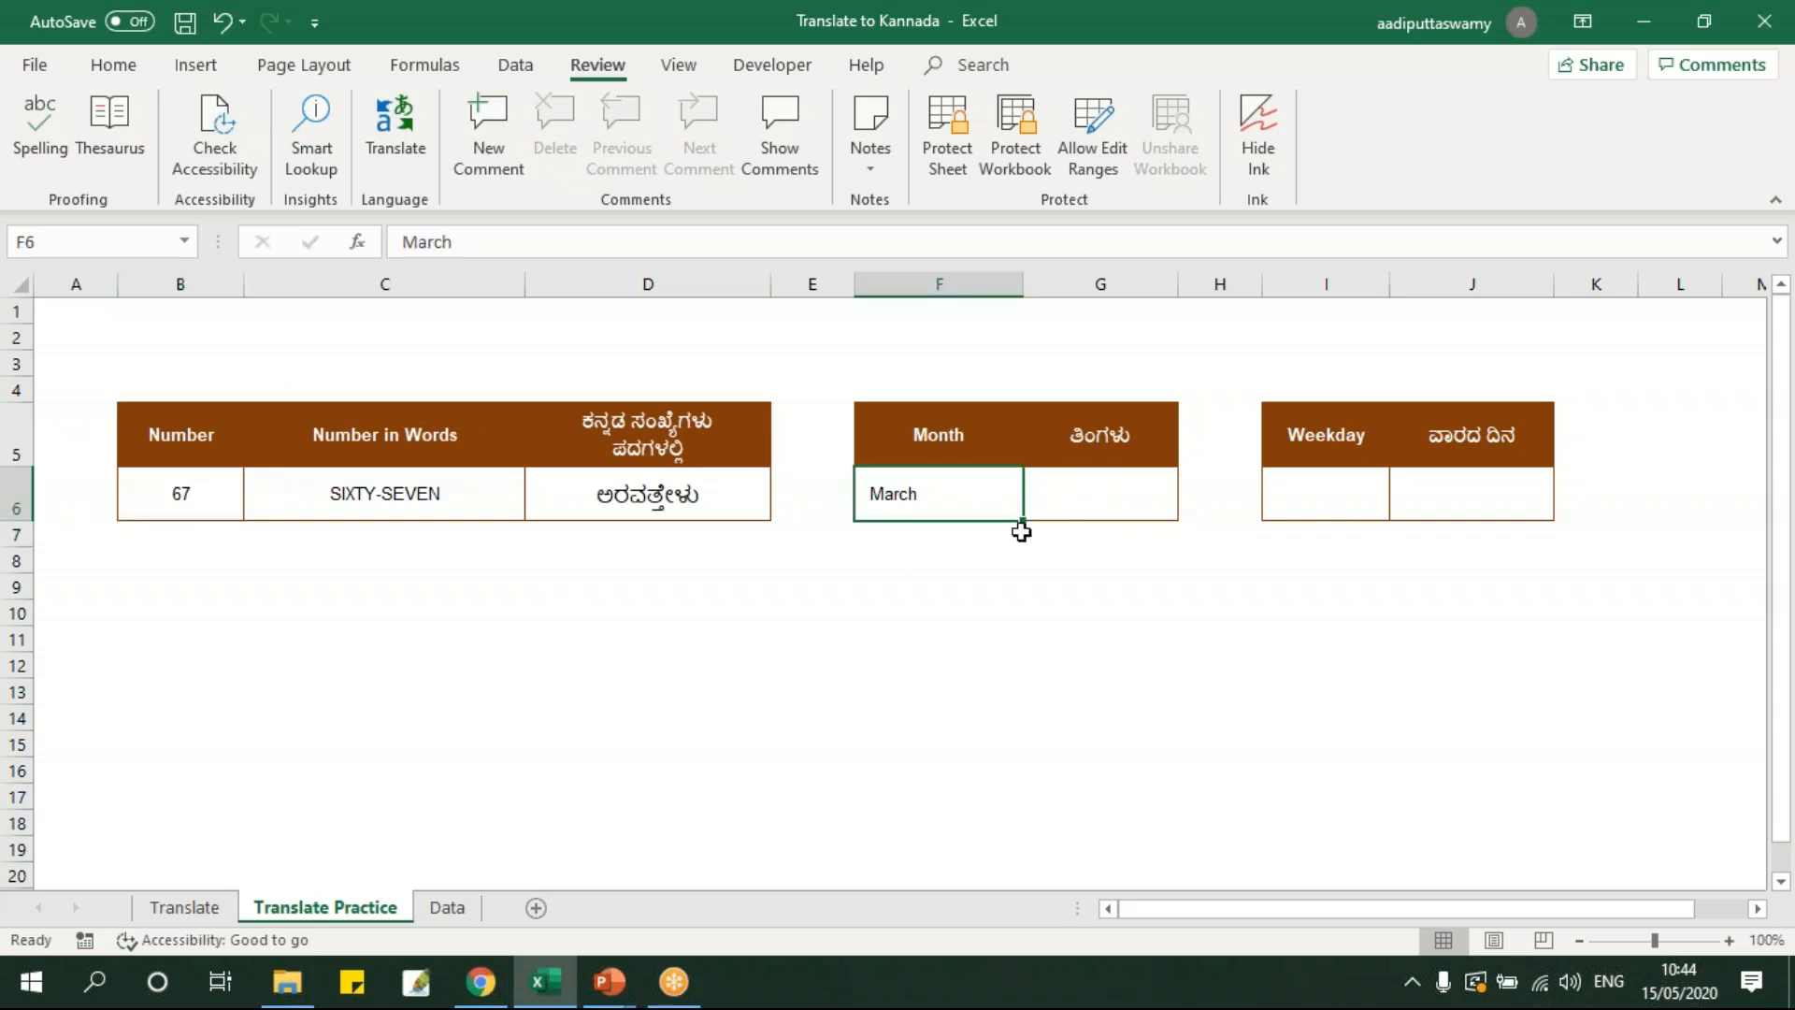
click(1091, 485)
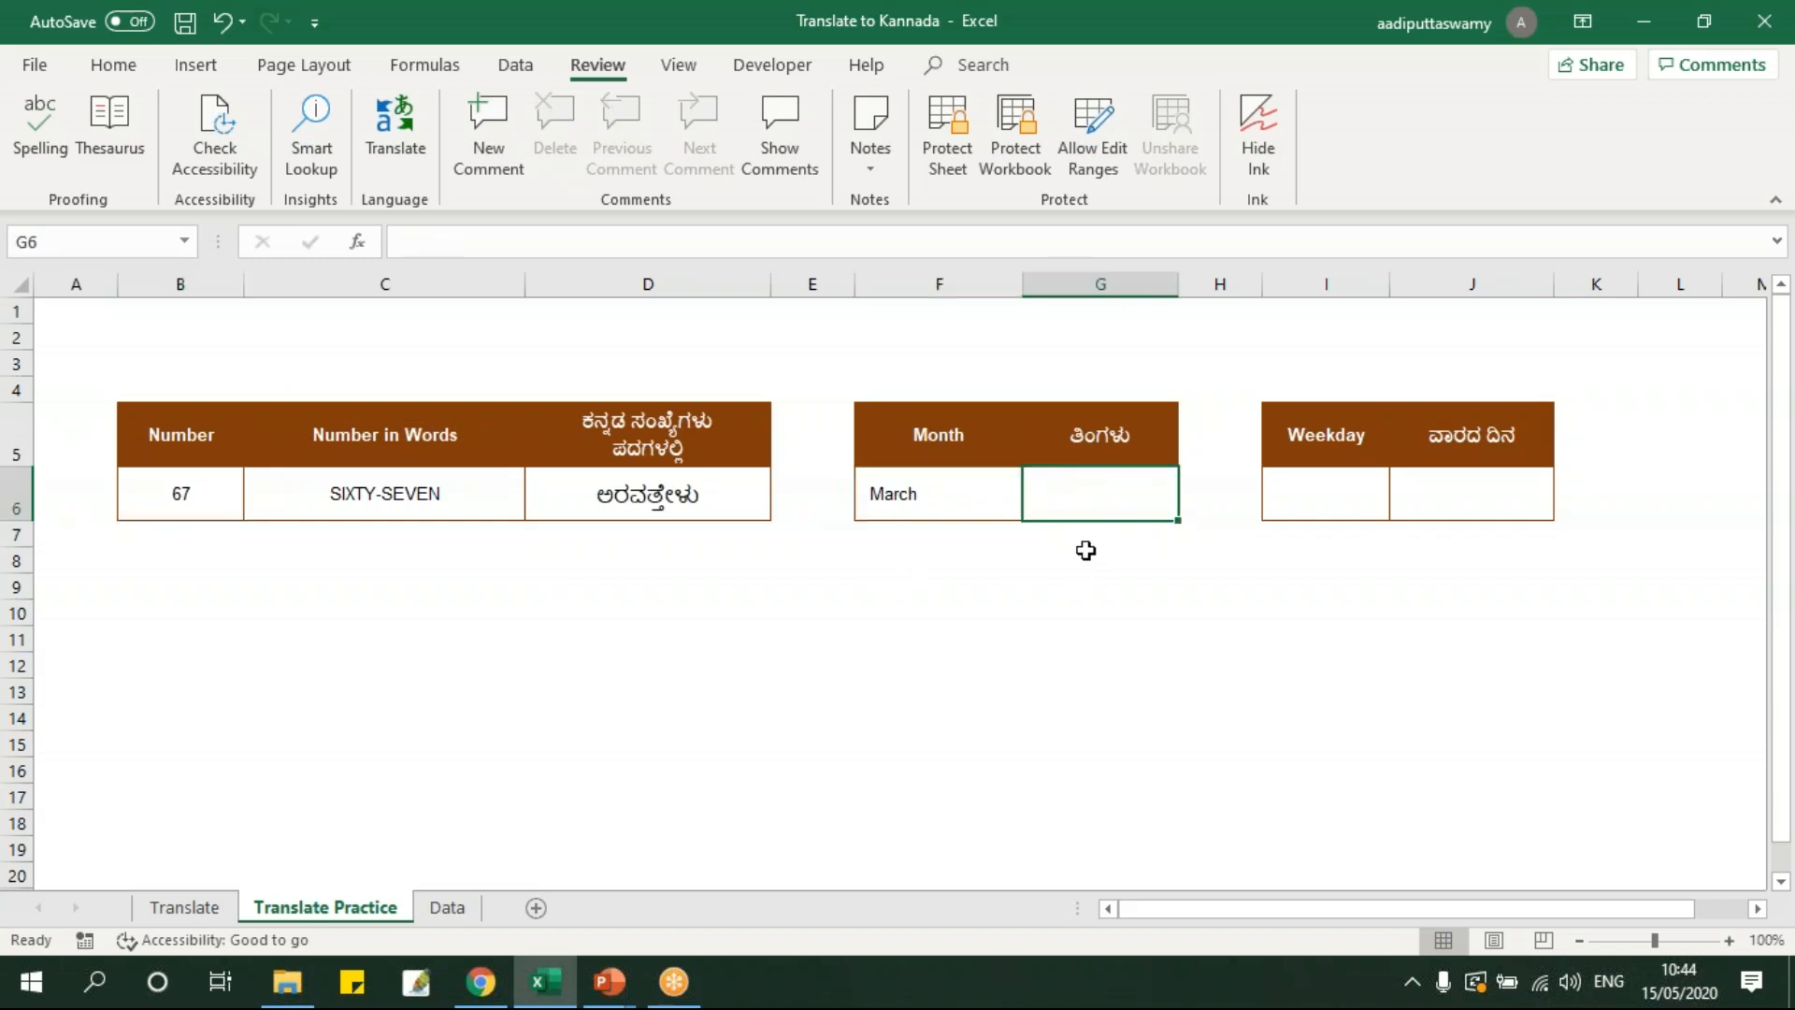
text(=vlookup)
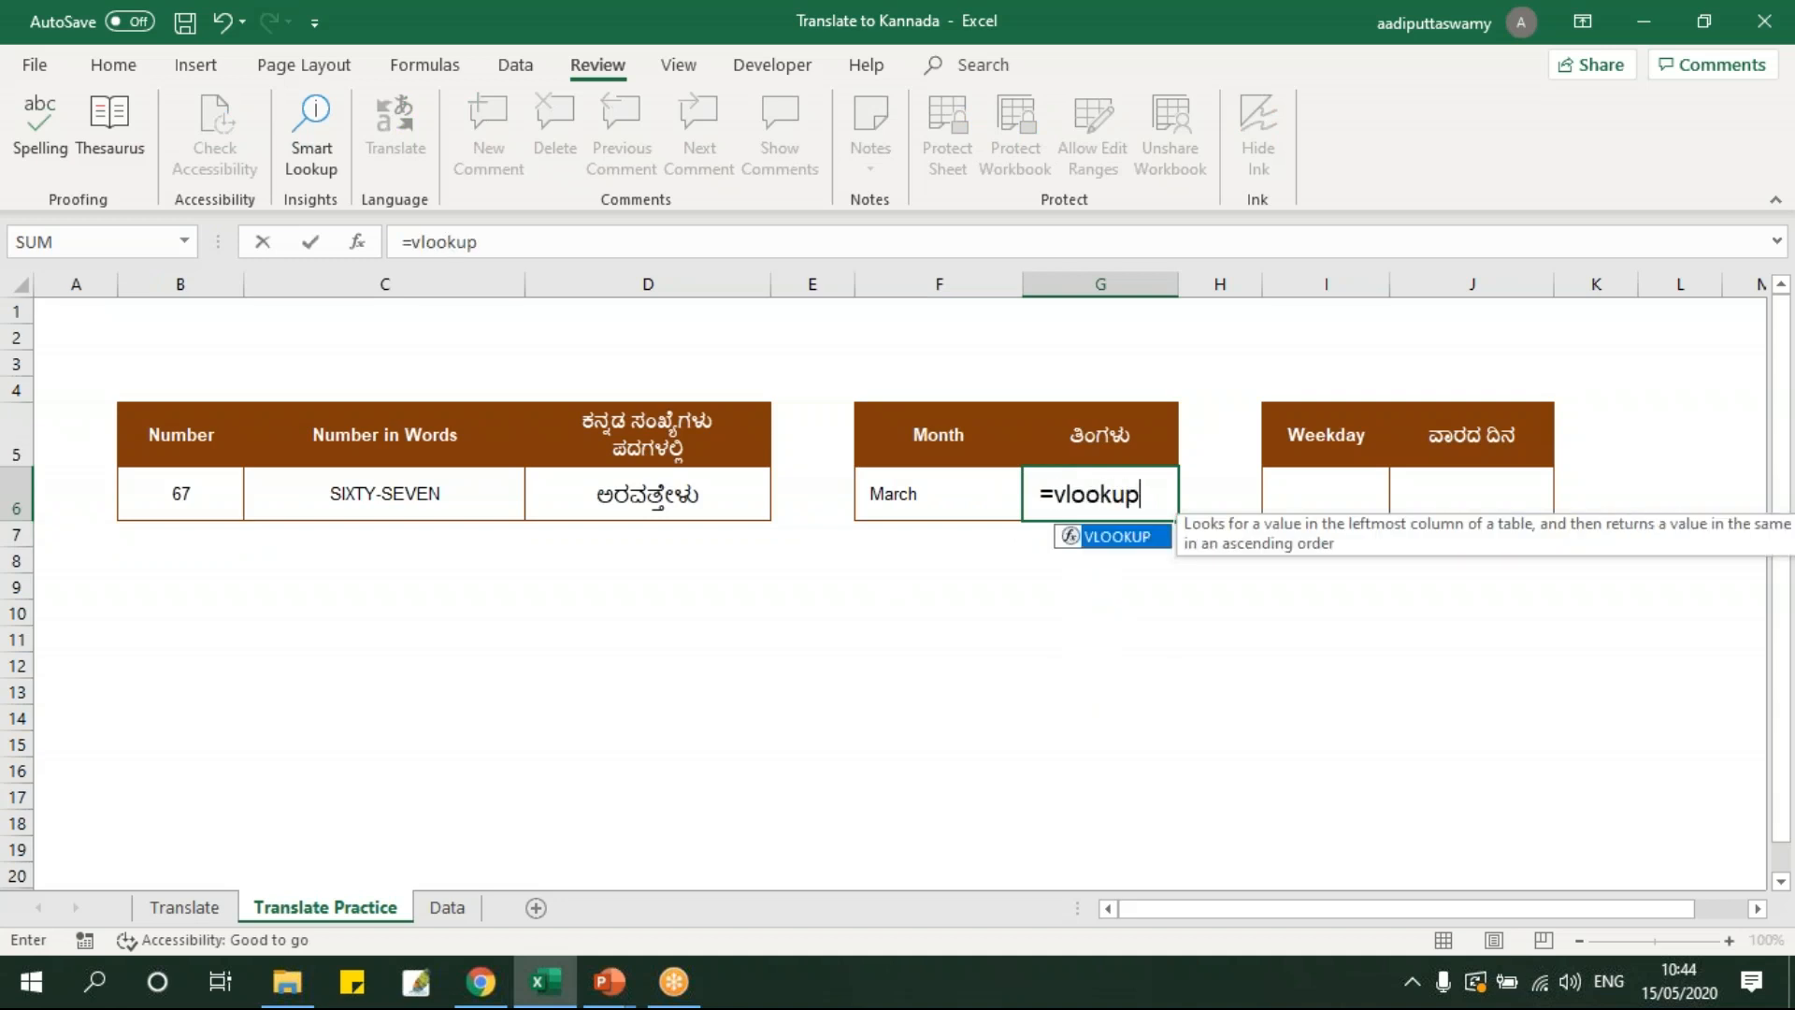
key(Tab)
key(Left)
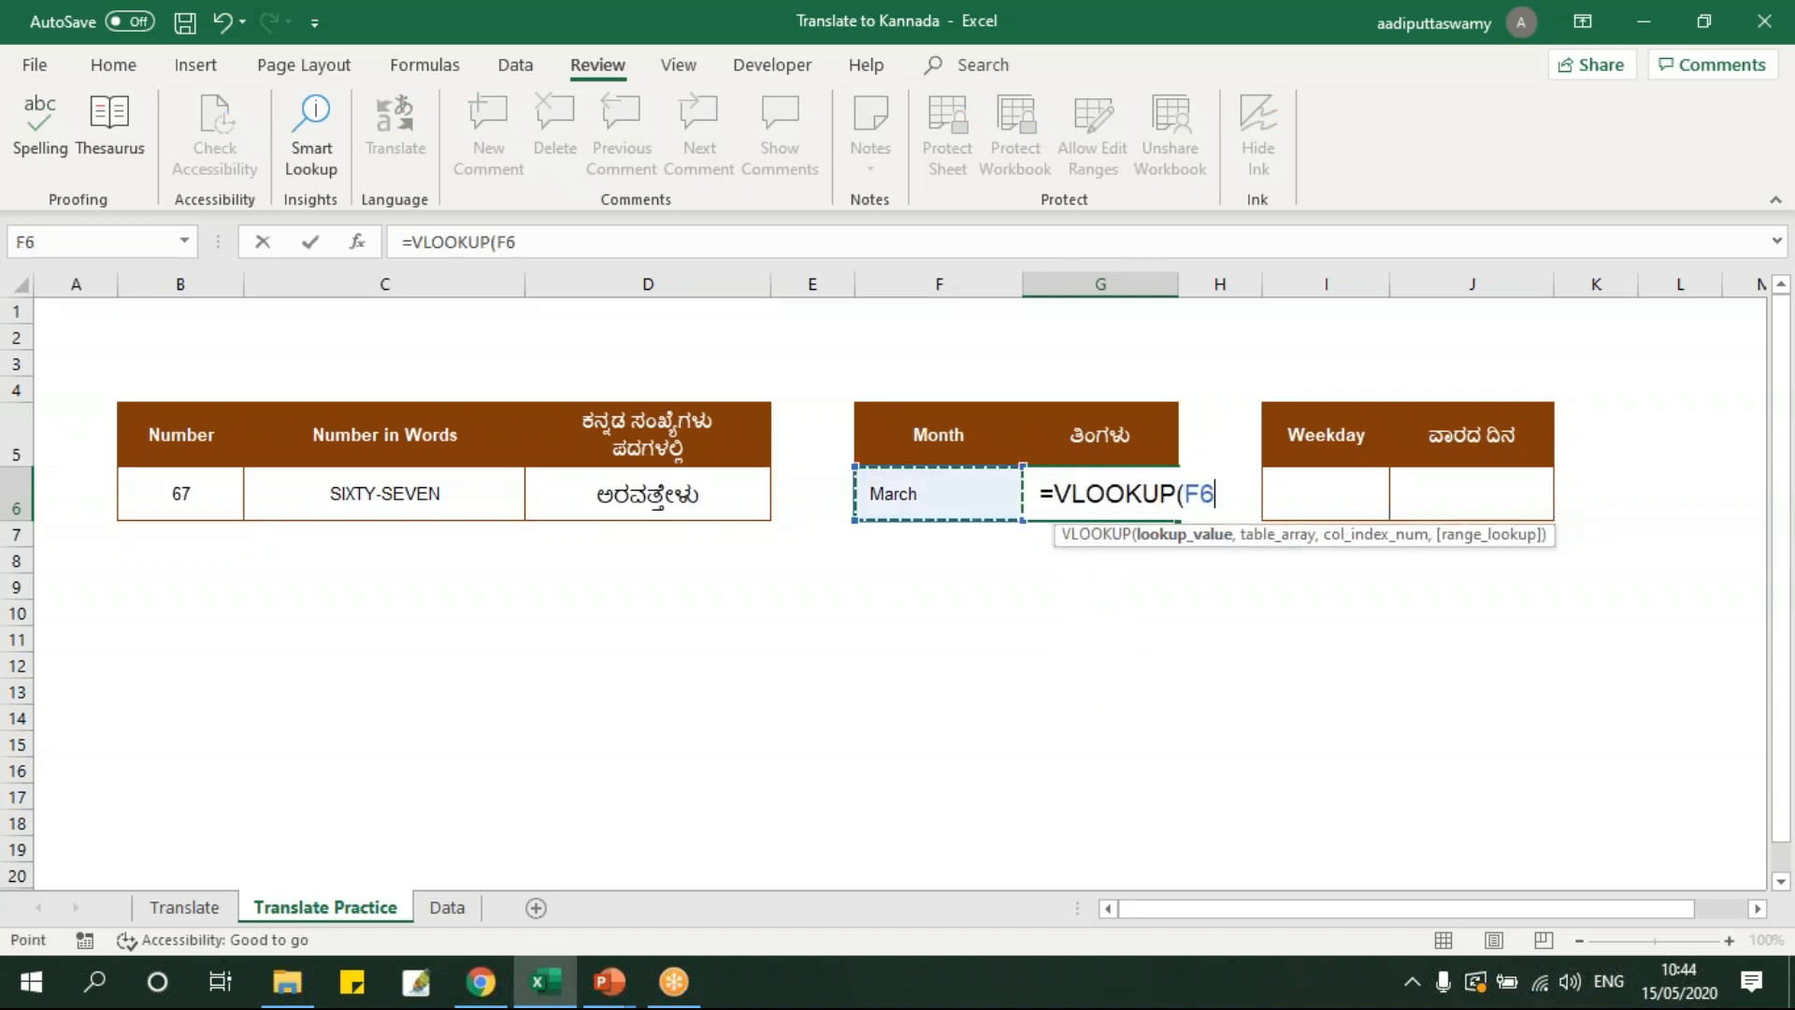
text(,)
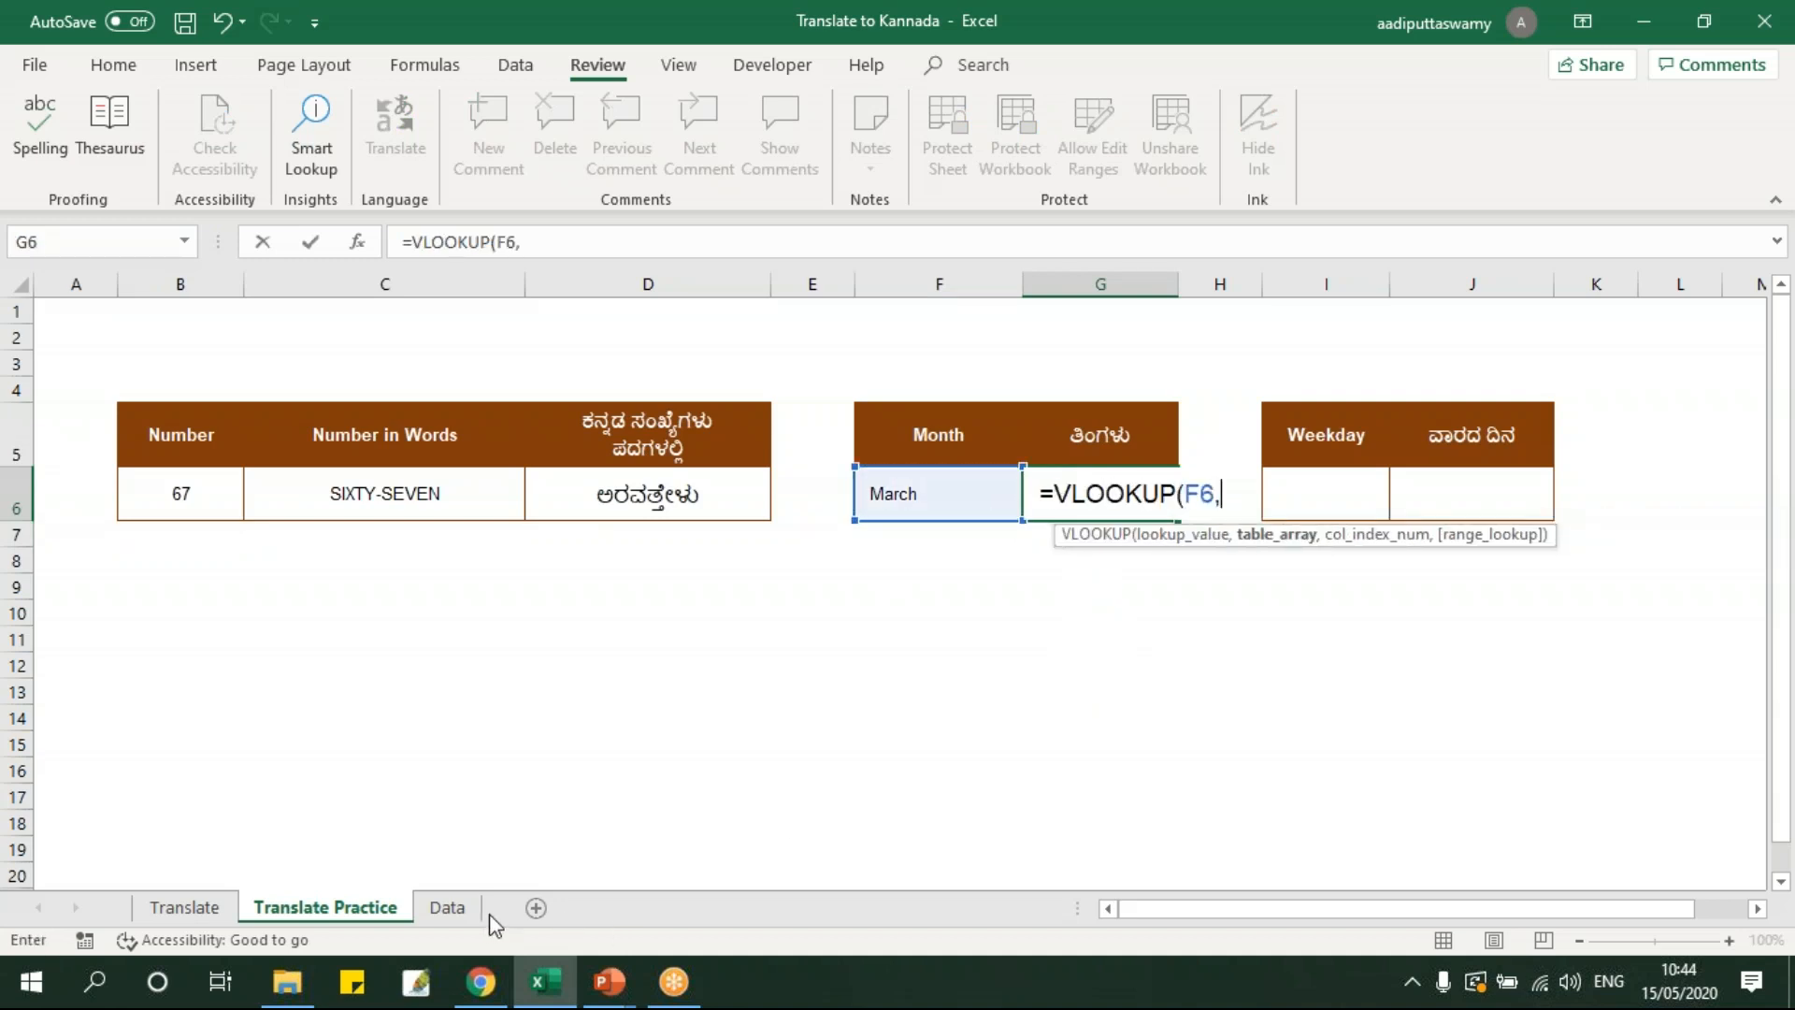
Complete the month VLOOKUP with table array Data!$F$6:$G$17, column index 2 and range lookup 0
click(447, 907)
drag(783, 467, 961, 849)
key(F4)
text(,2,)
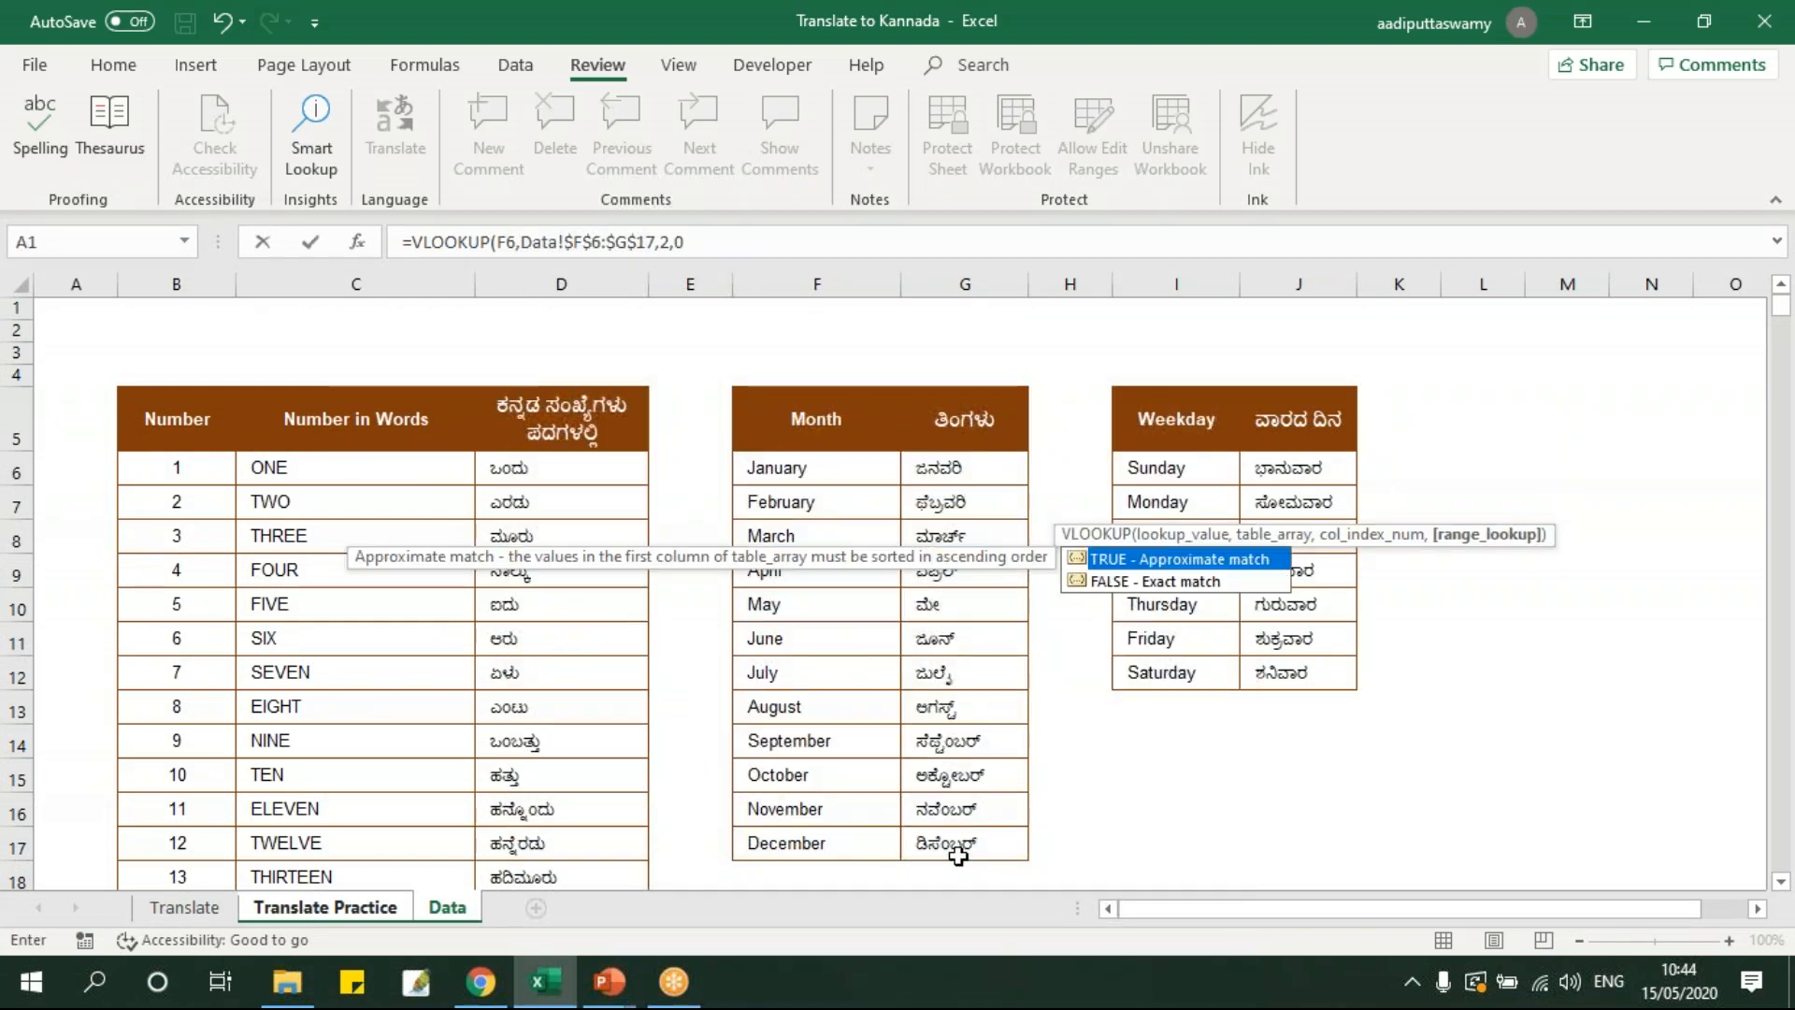
text(0)
key(Return)
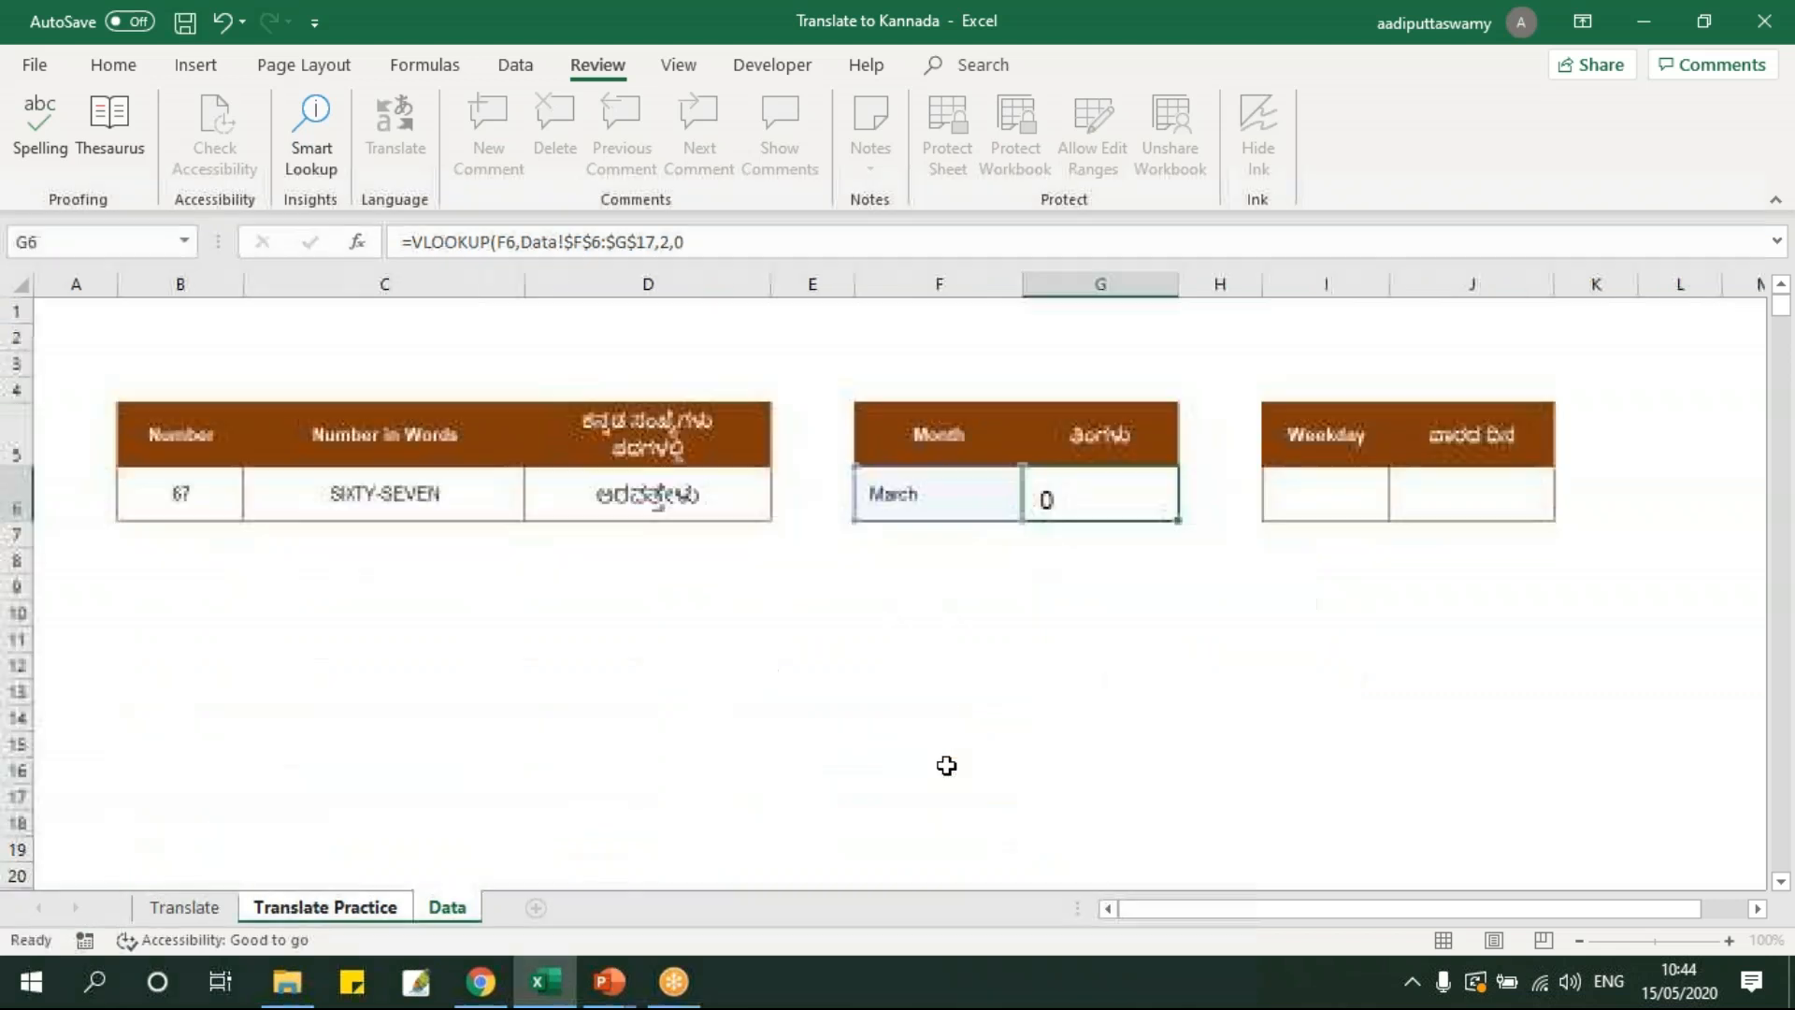
Test the month translation by entering October and April in the Month cell F6
click(931, 508)
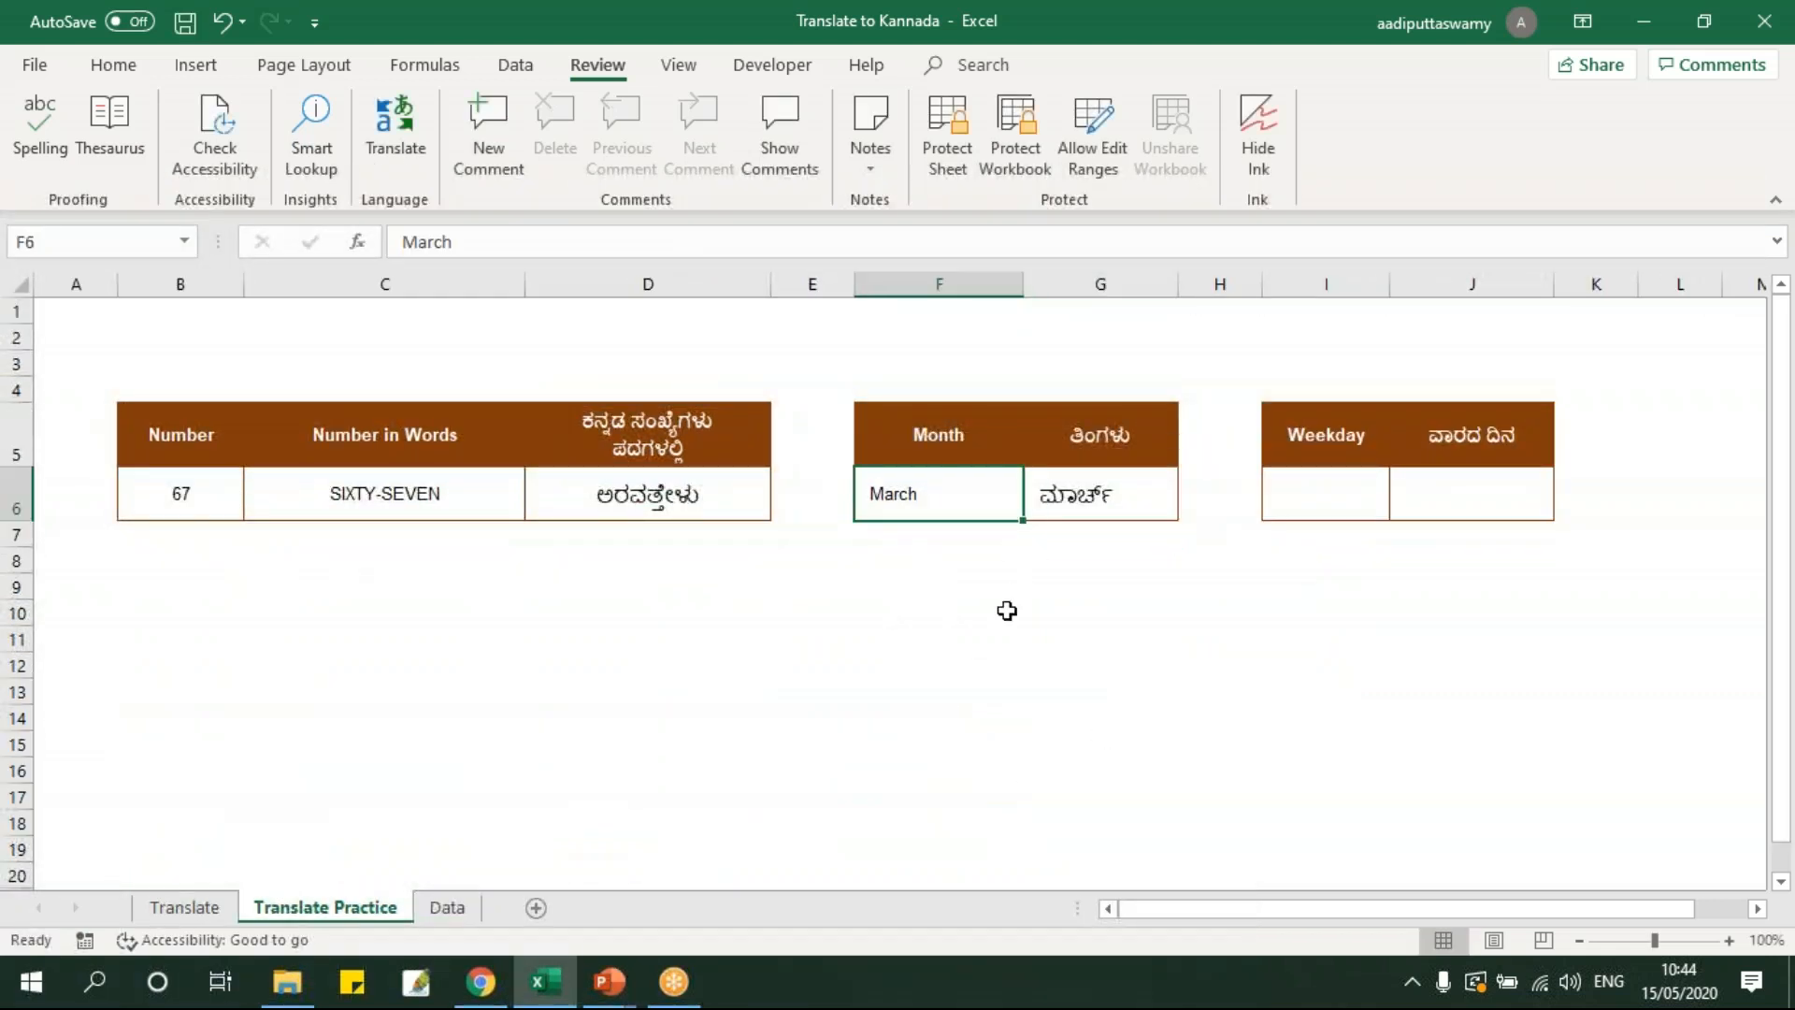
text(O)
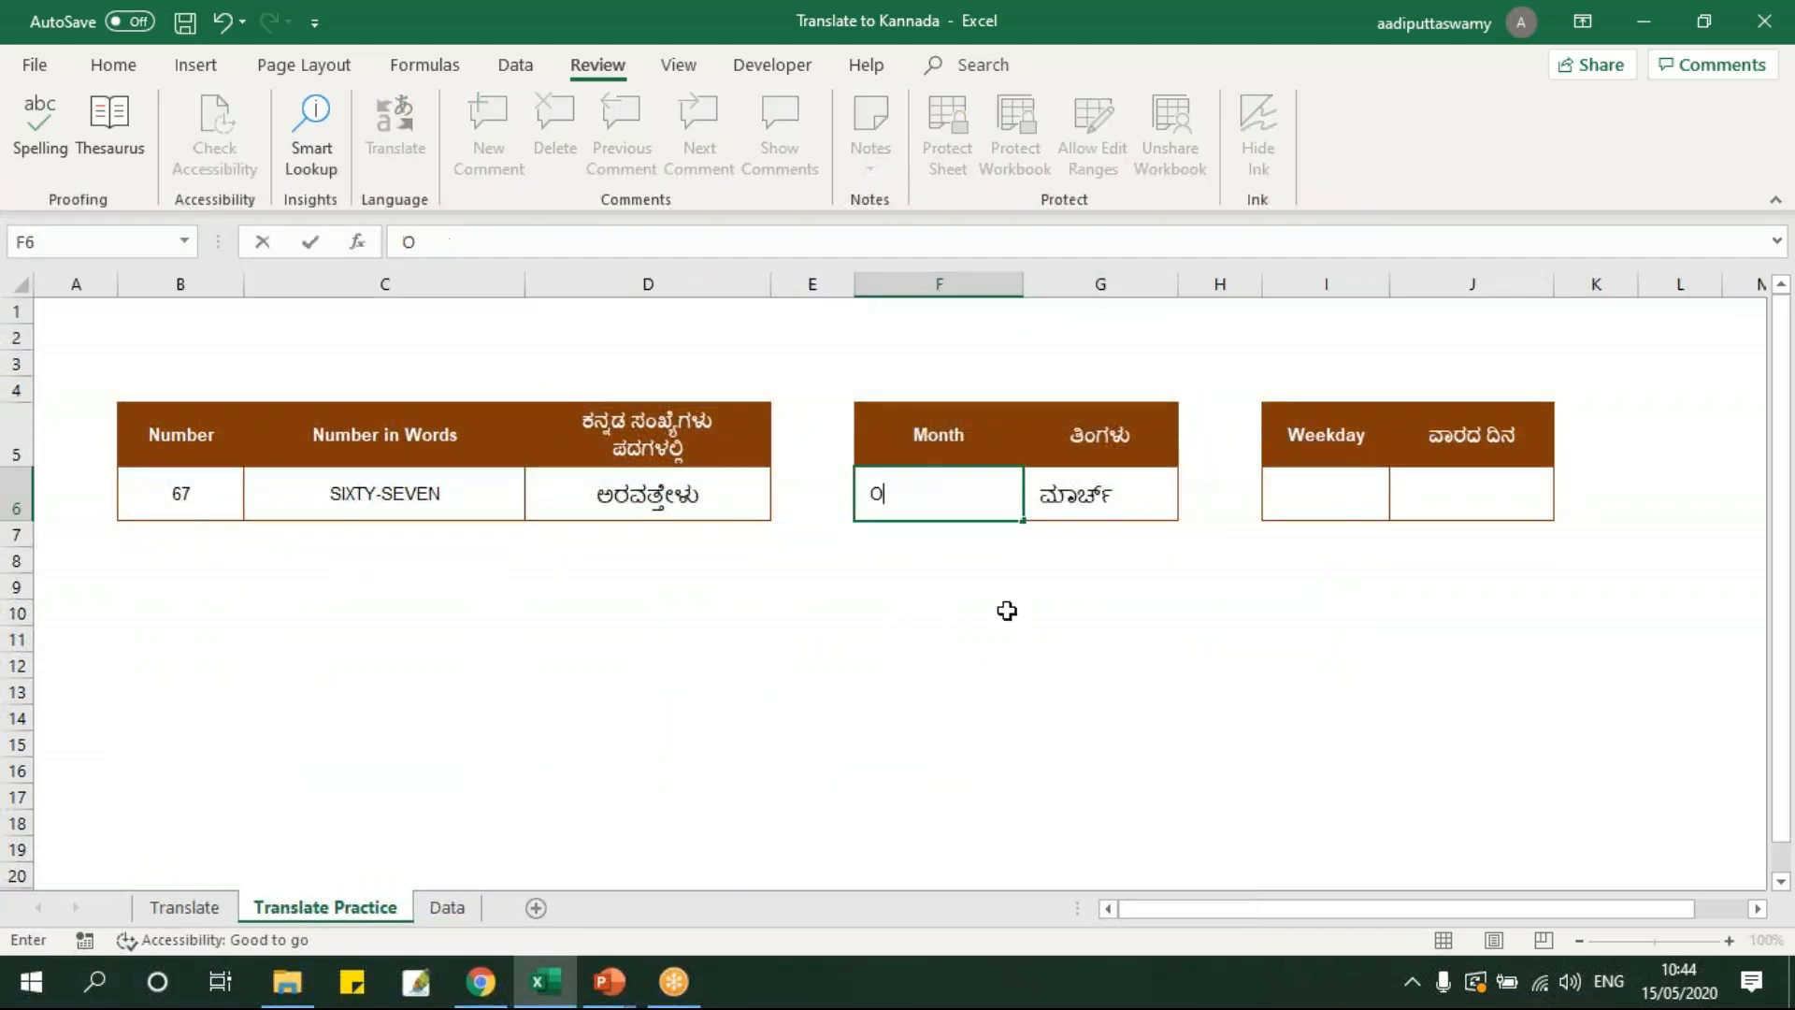
text(er)
key(Return)
key(Up)
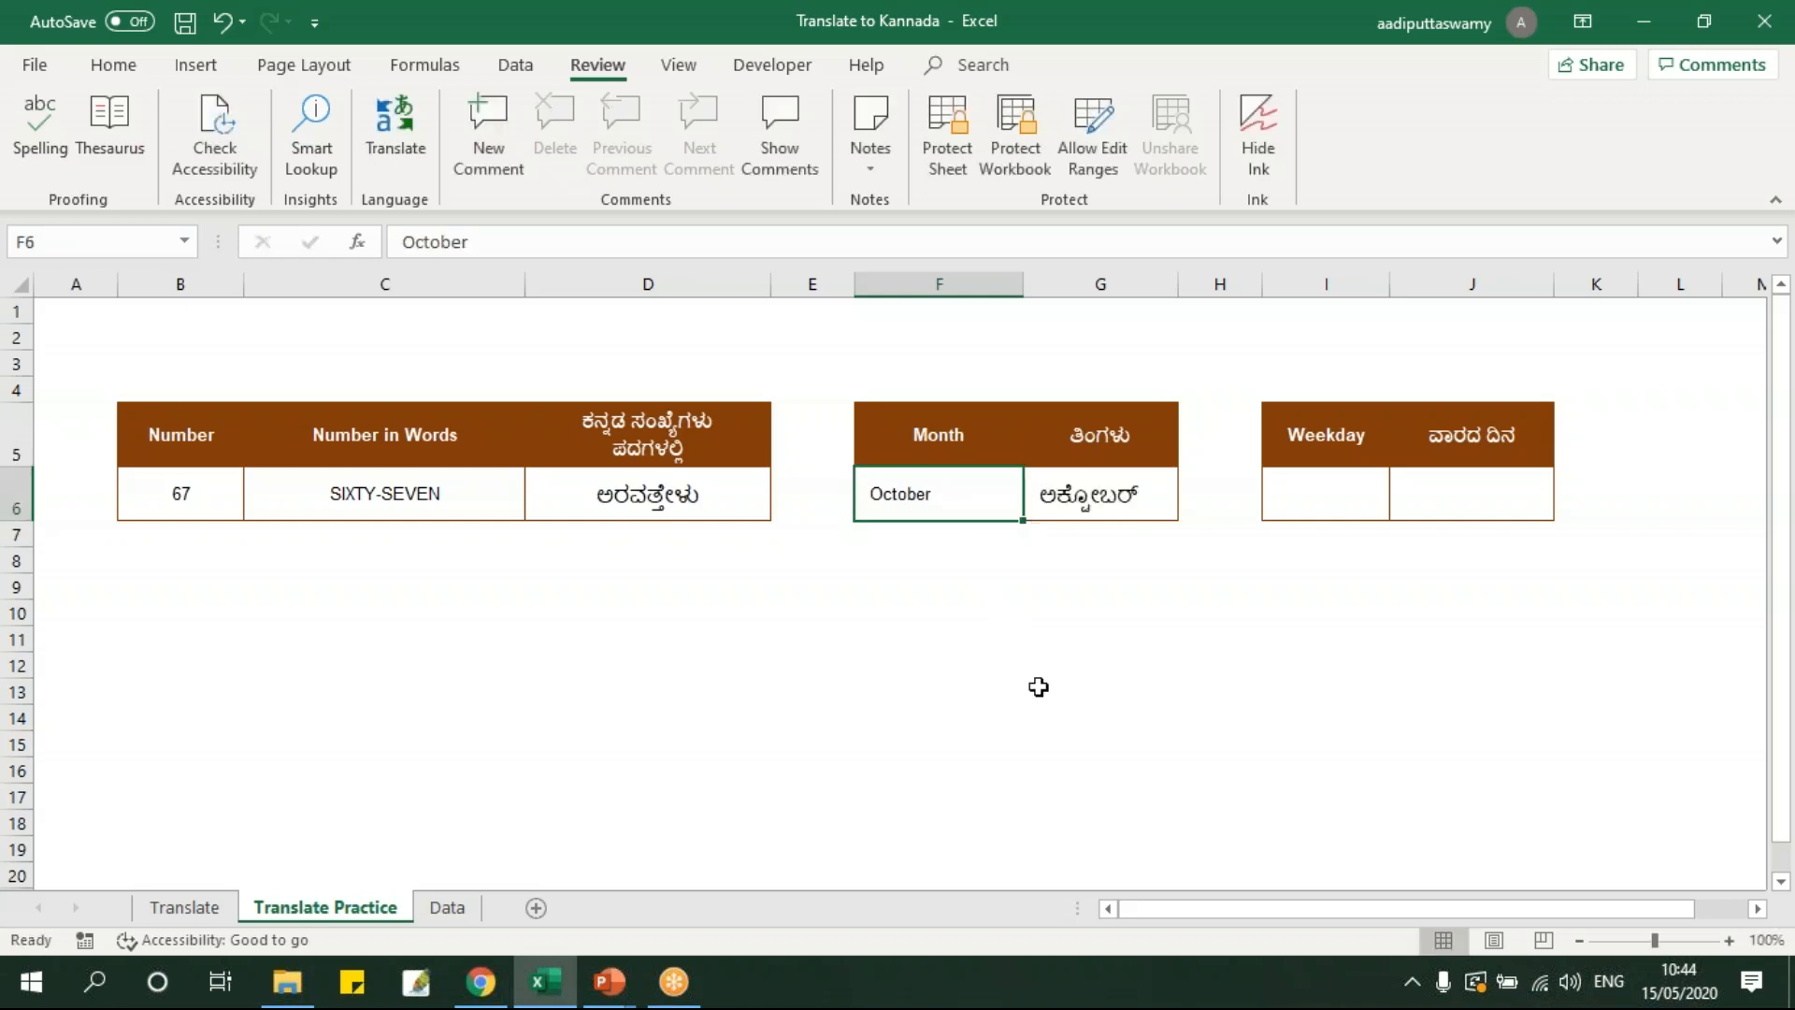
text(APril)
key(Return)
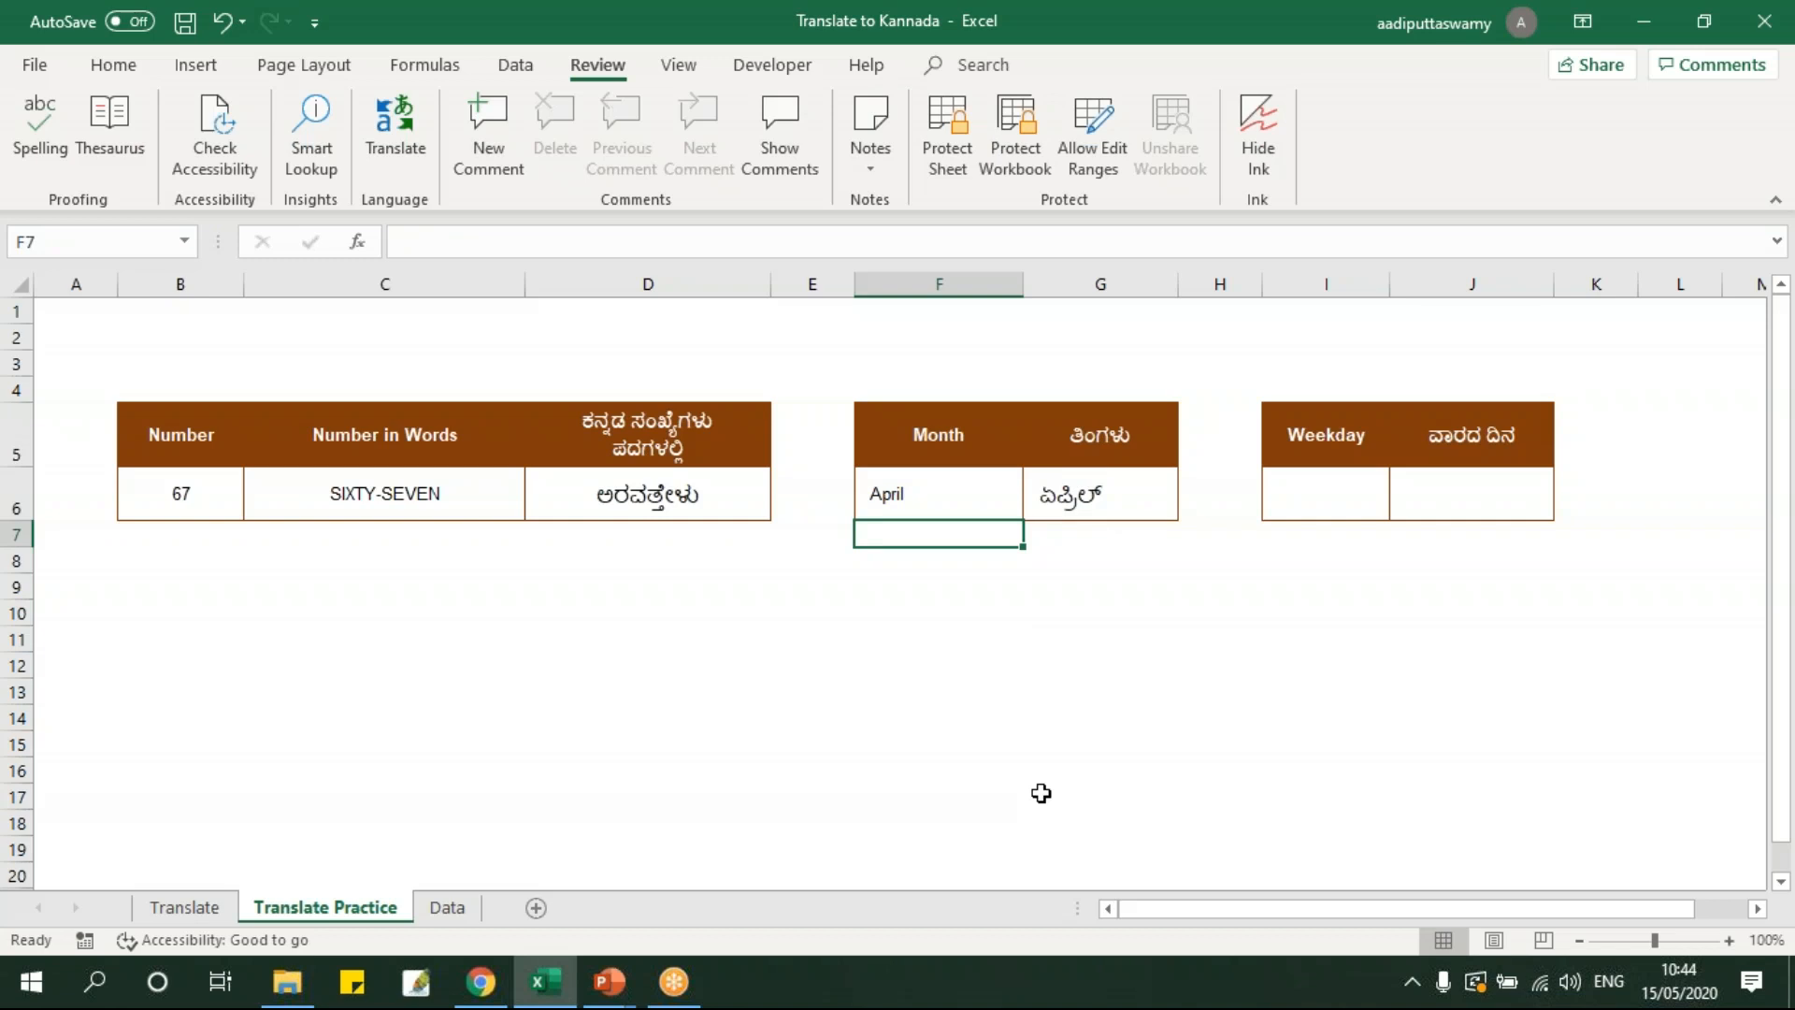
Enter Sunday in the Weekday cell I6
click(1339, 510)
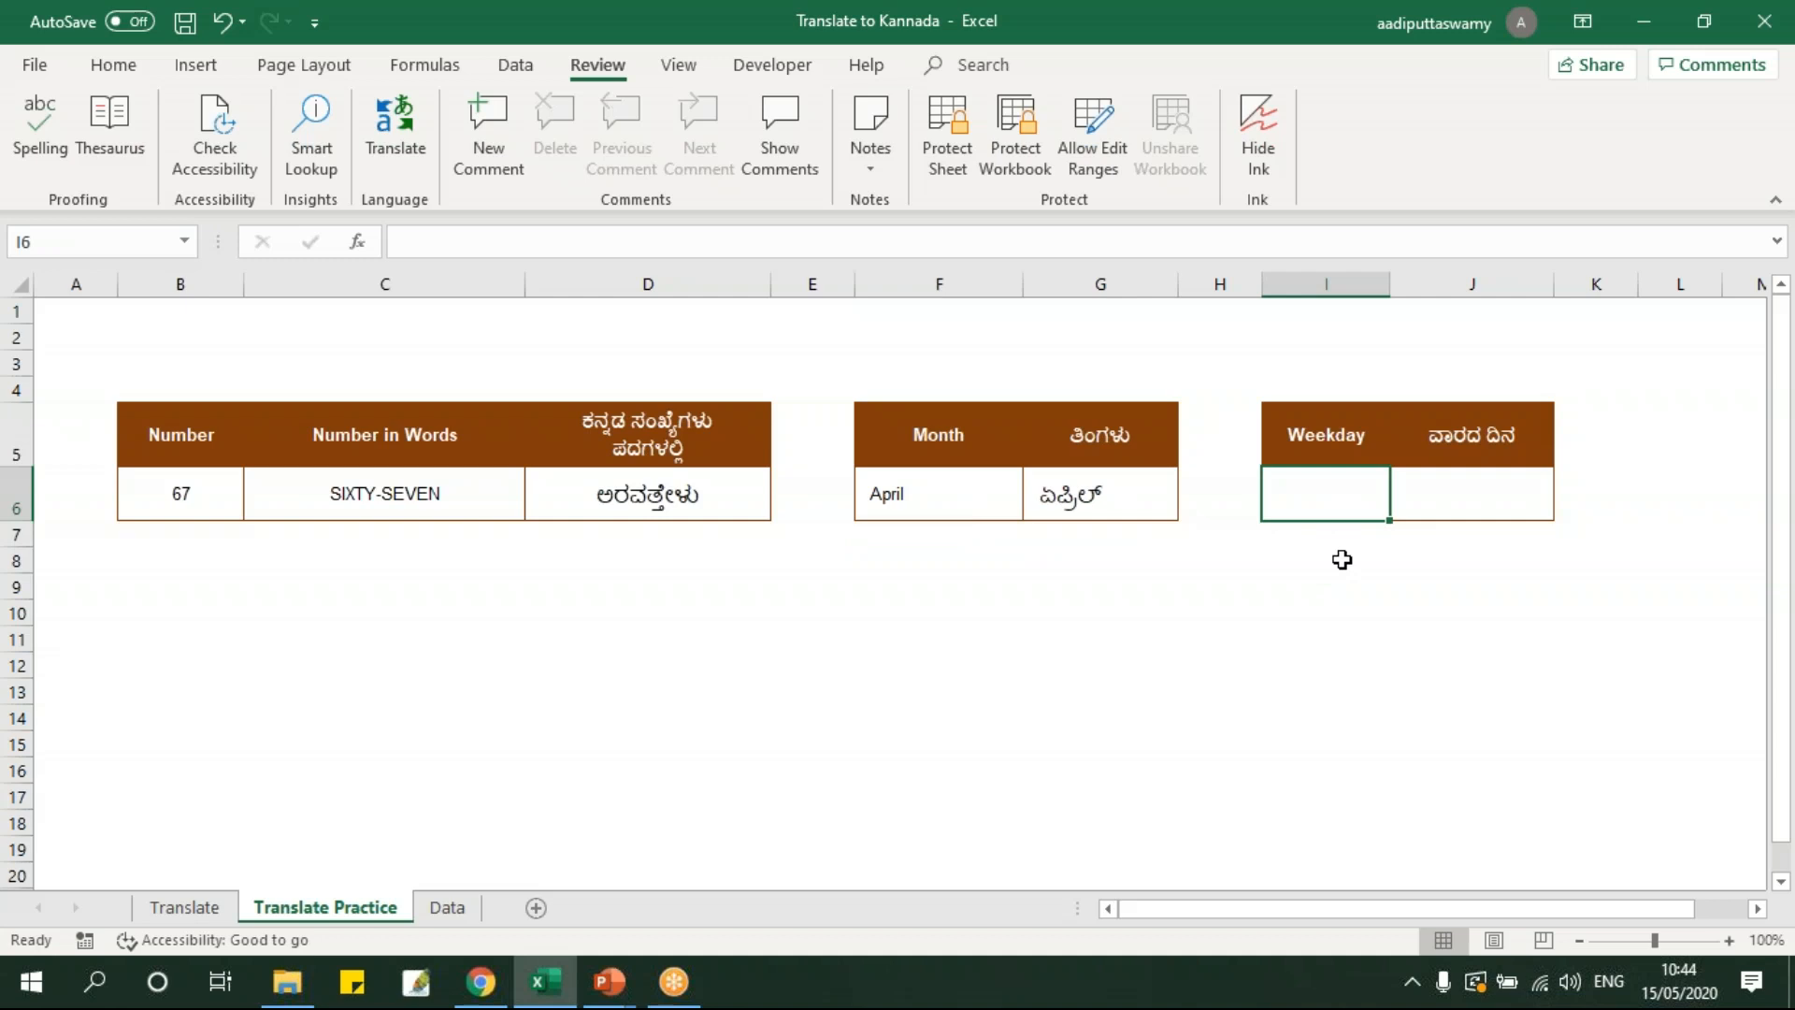
text(Sunday)
key(Return)
Start a VLOOKUP formula in the Kannada weekday cell J6 with I6 as the lookup value
key(Up)
key(Right)
text(=vlookup)
key(Tab)
key(Left)
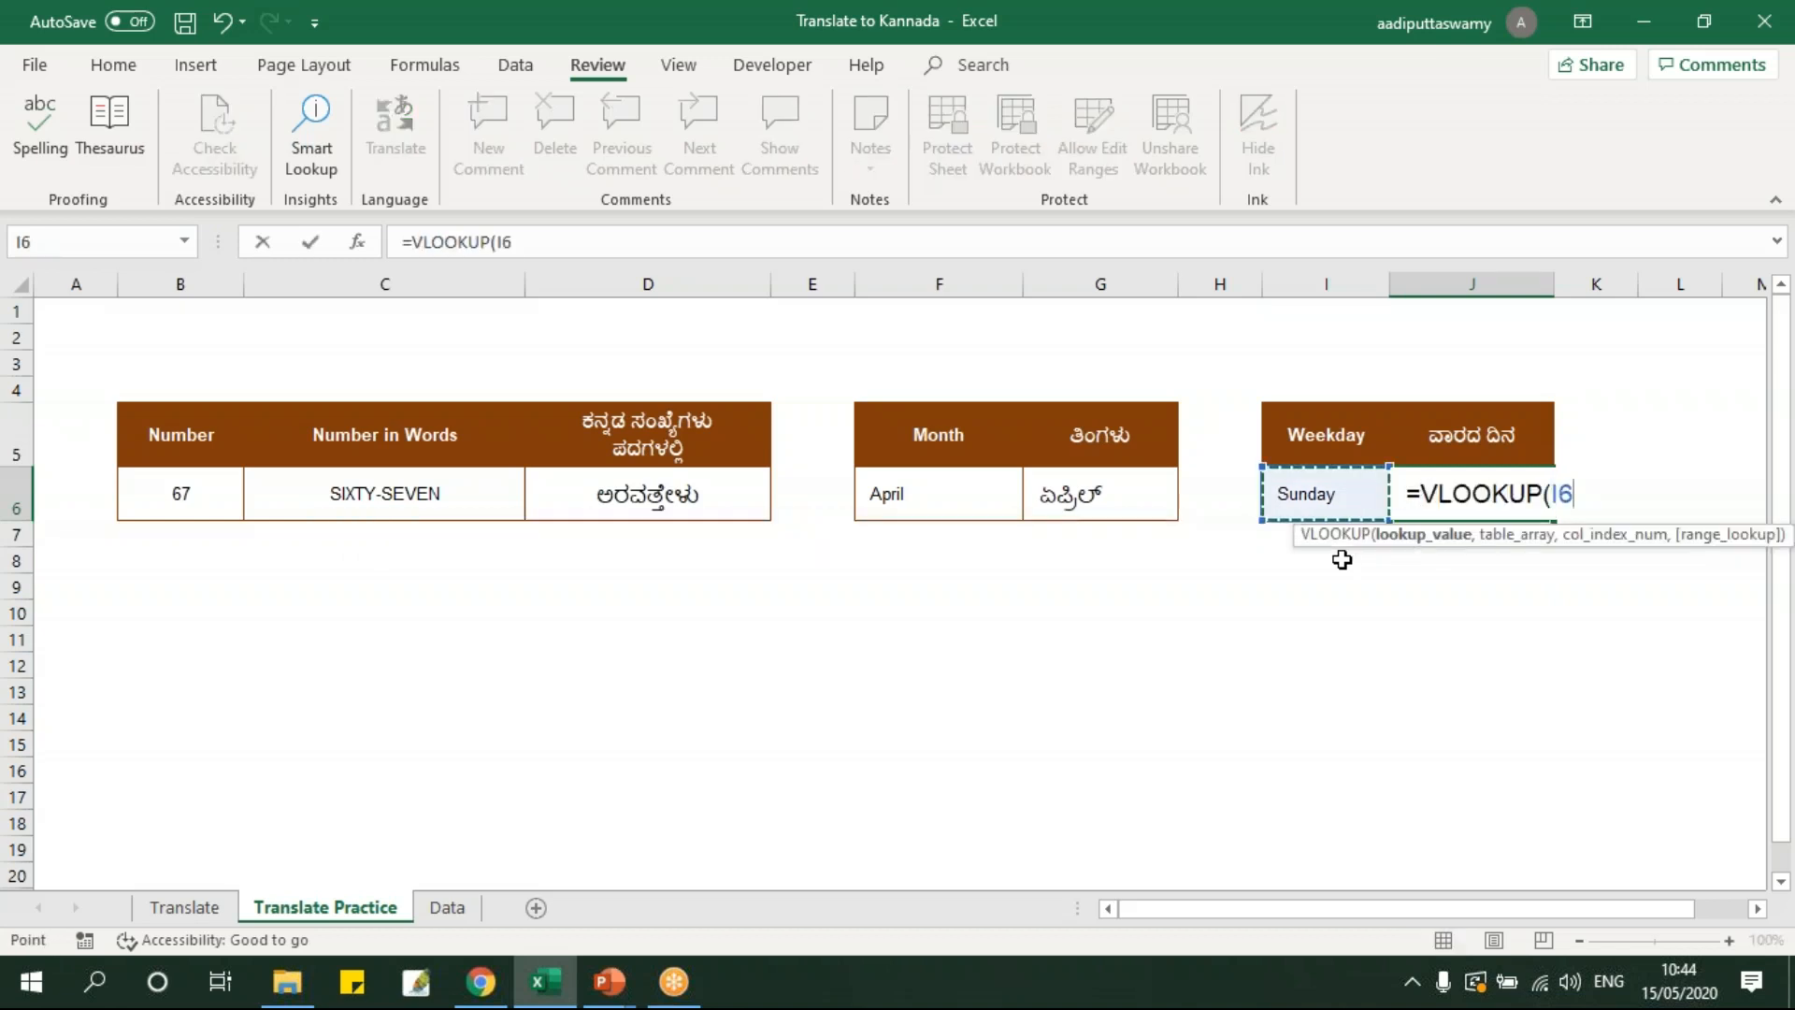
text(,)
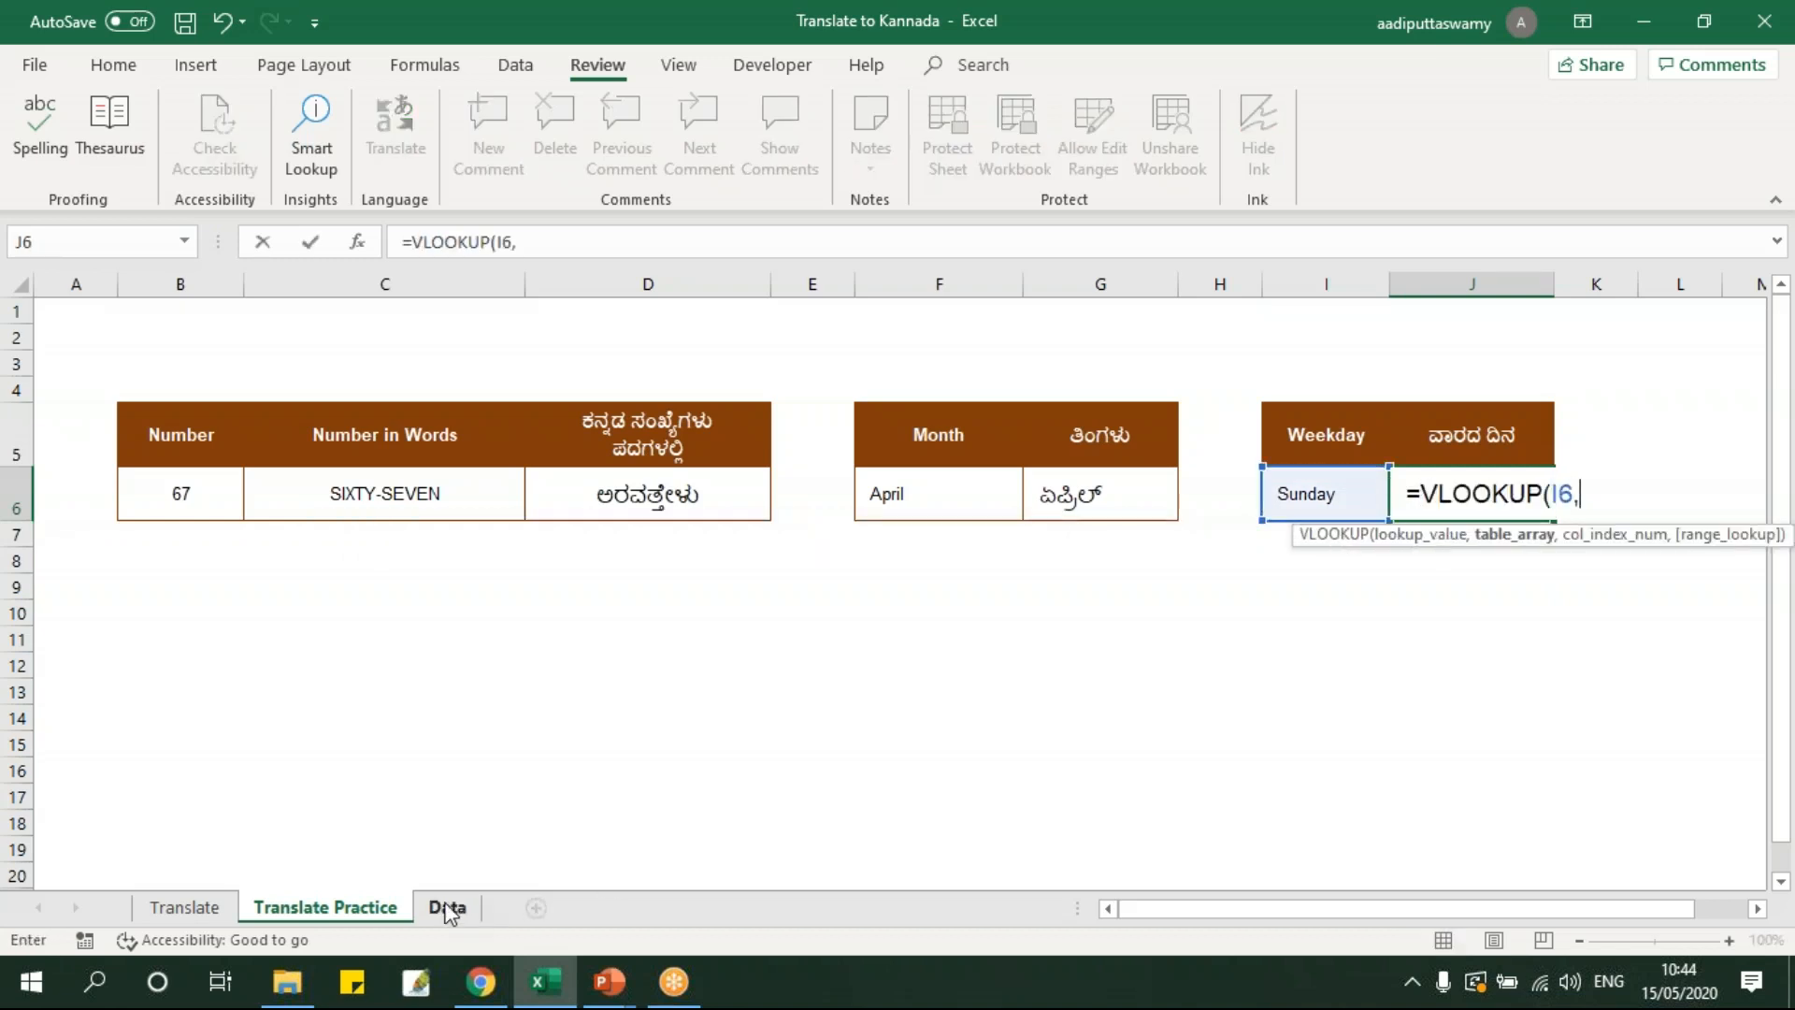
Complete the weekday VLOOKUP with table array Data!$I$6:$J$12, column index 2 and range lookup 0, and select the Weekday cell
click(456, 913)
drag(1182, 473, 1280, 659)
key(F4)
text(,2,0)
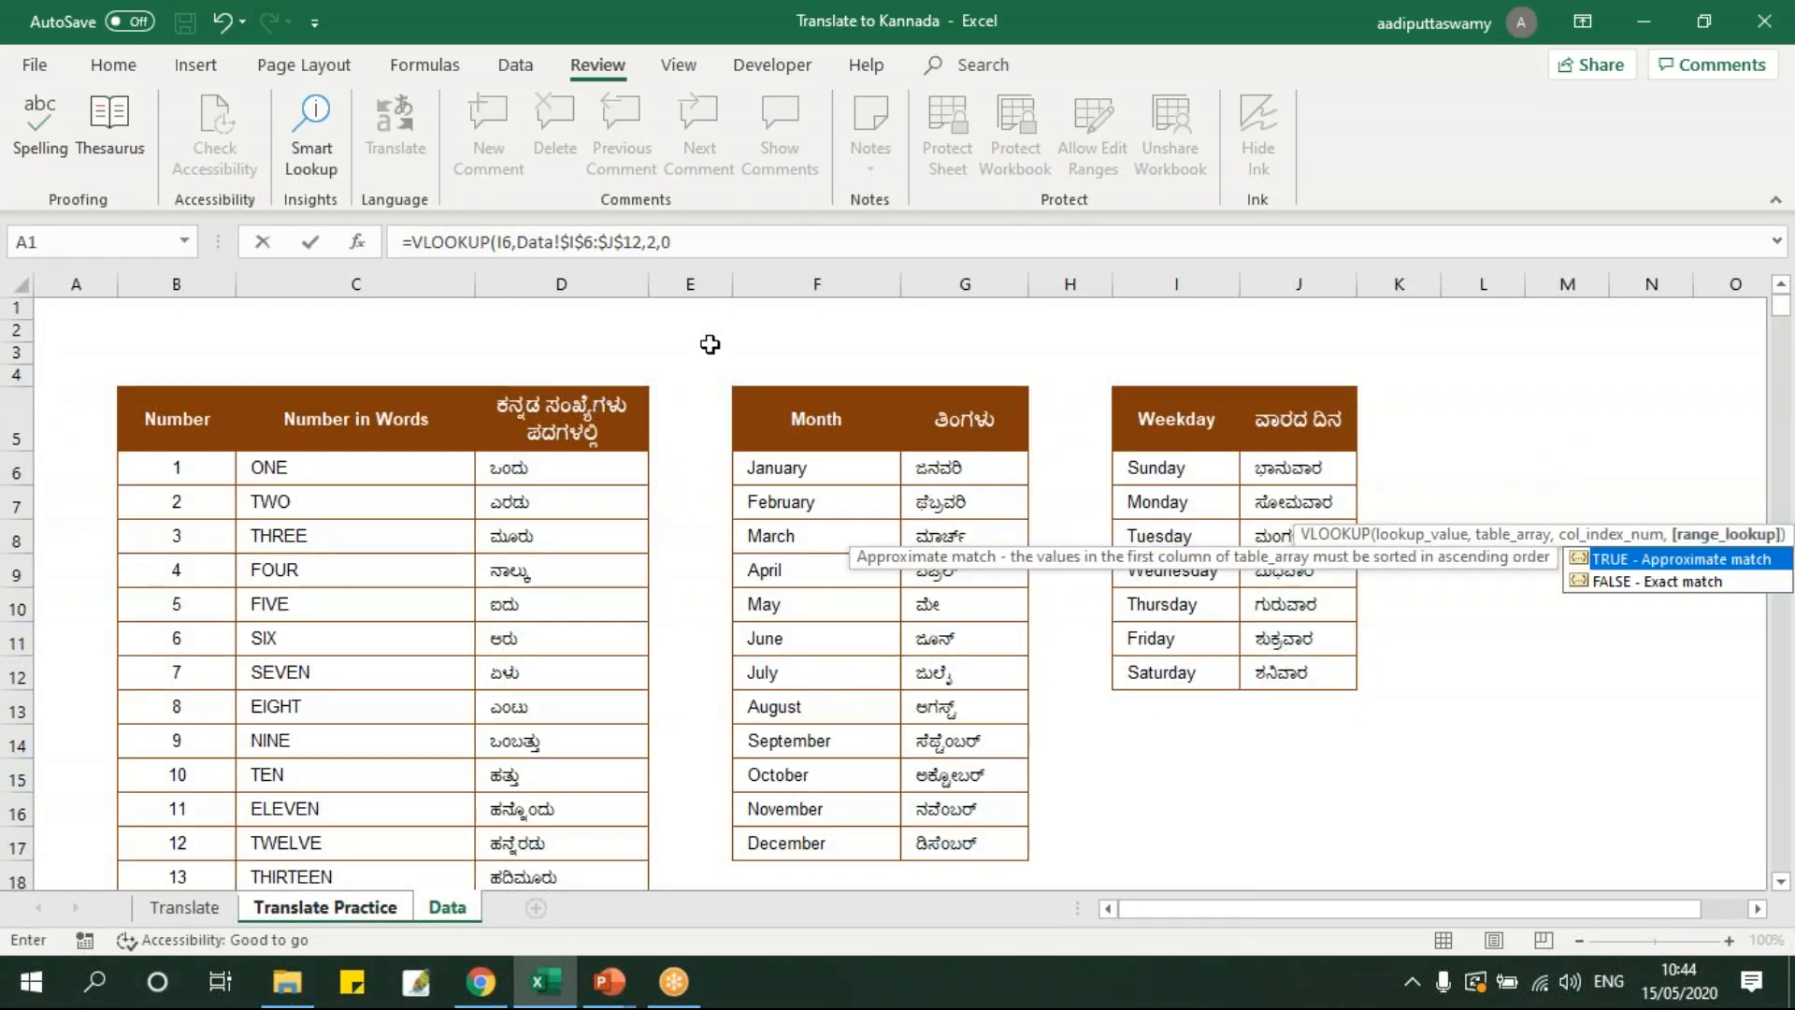
text())
key(Return)
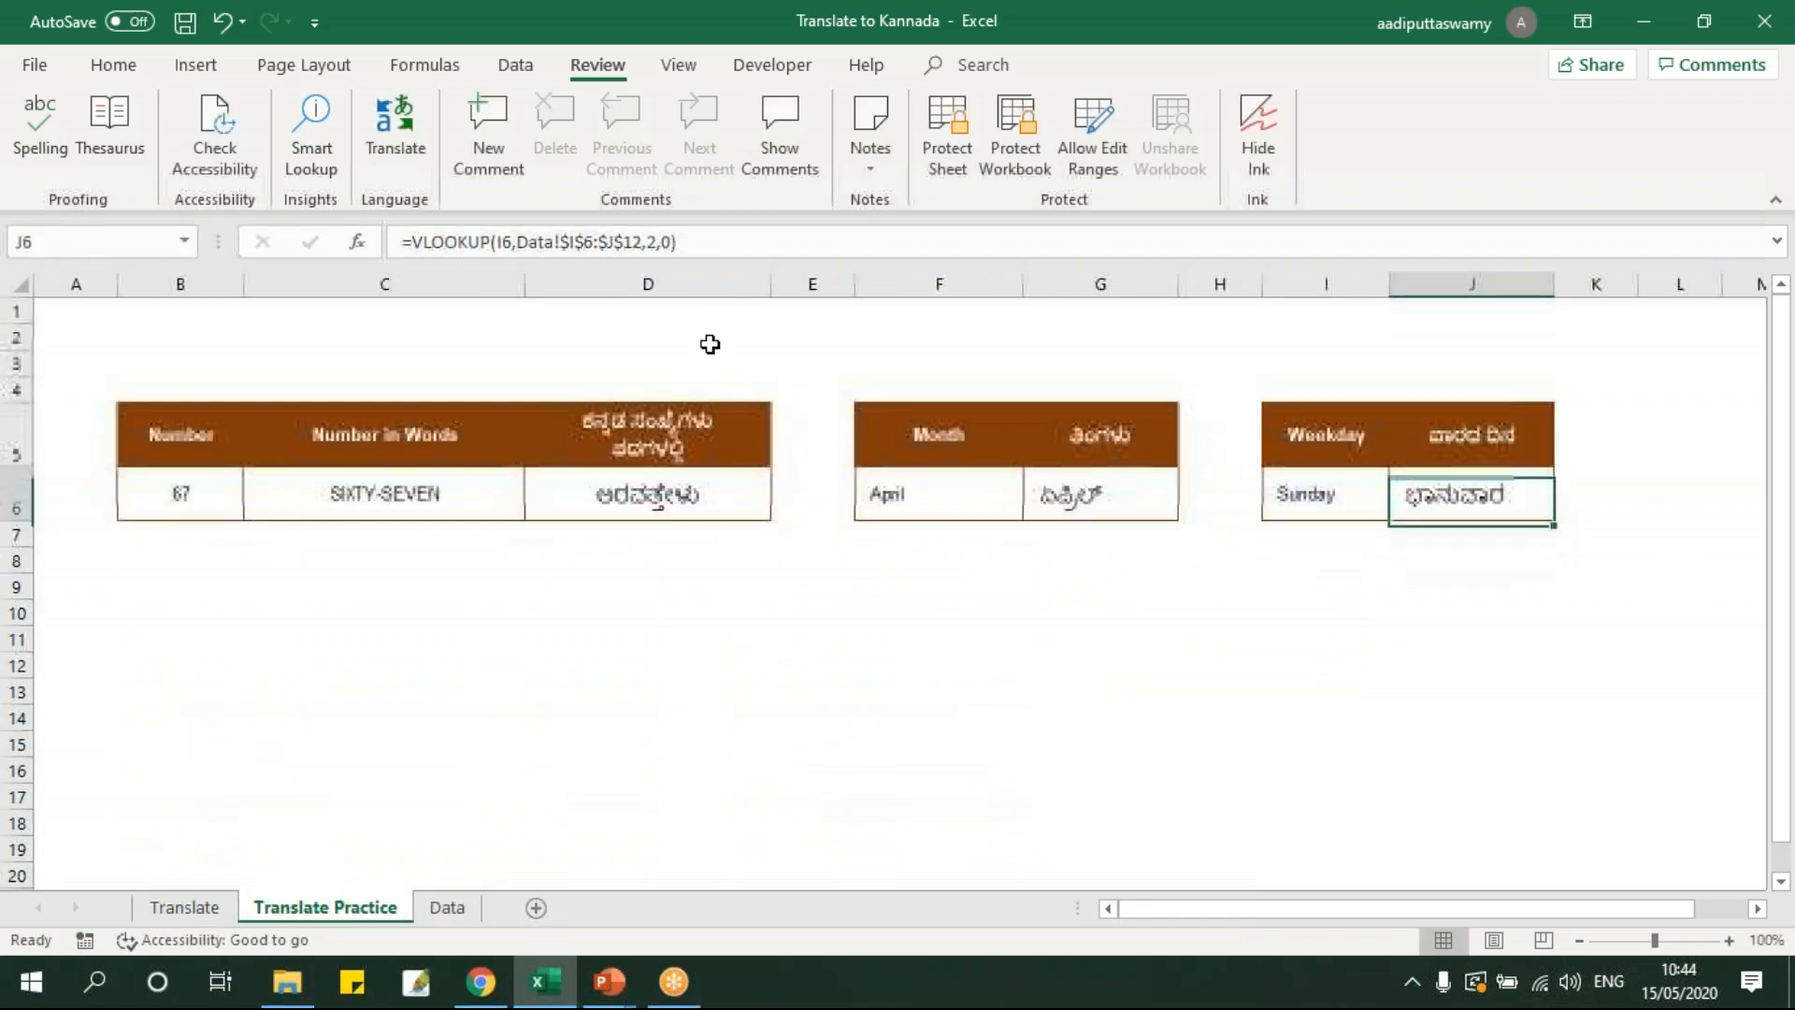
click(1324, 512)
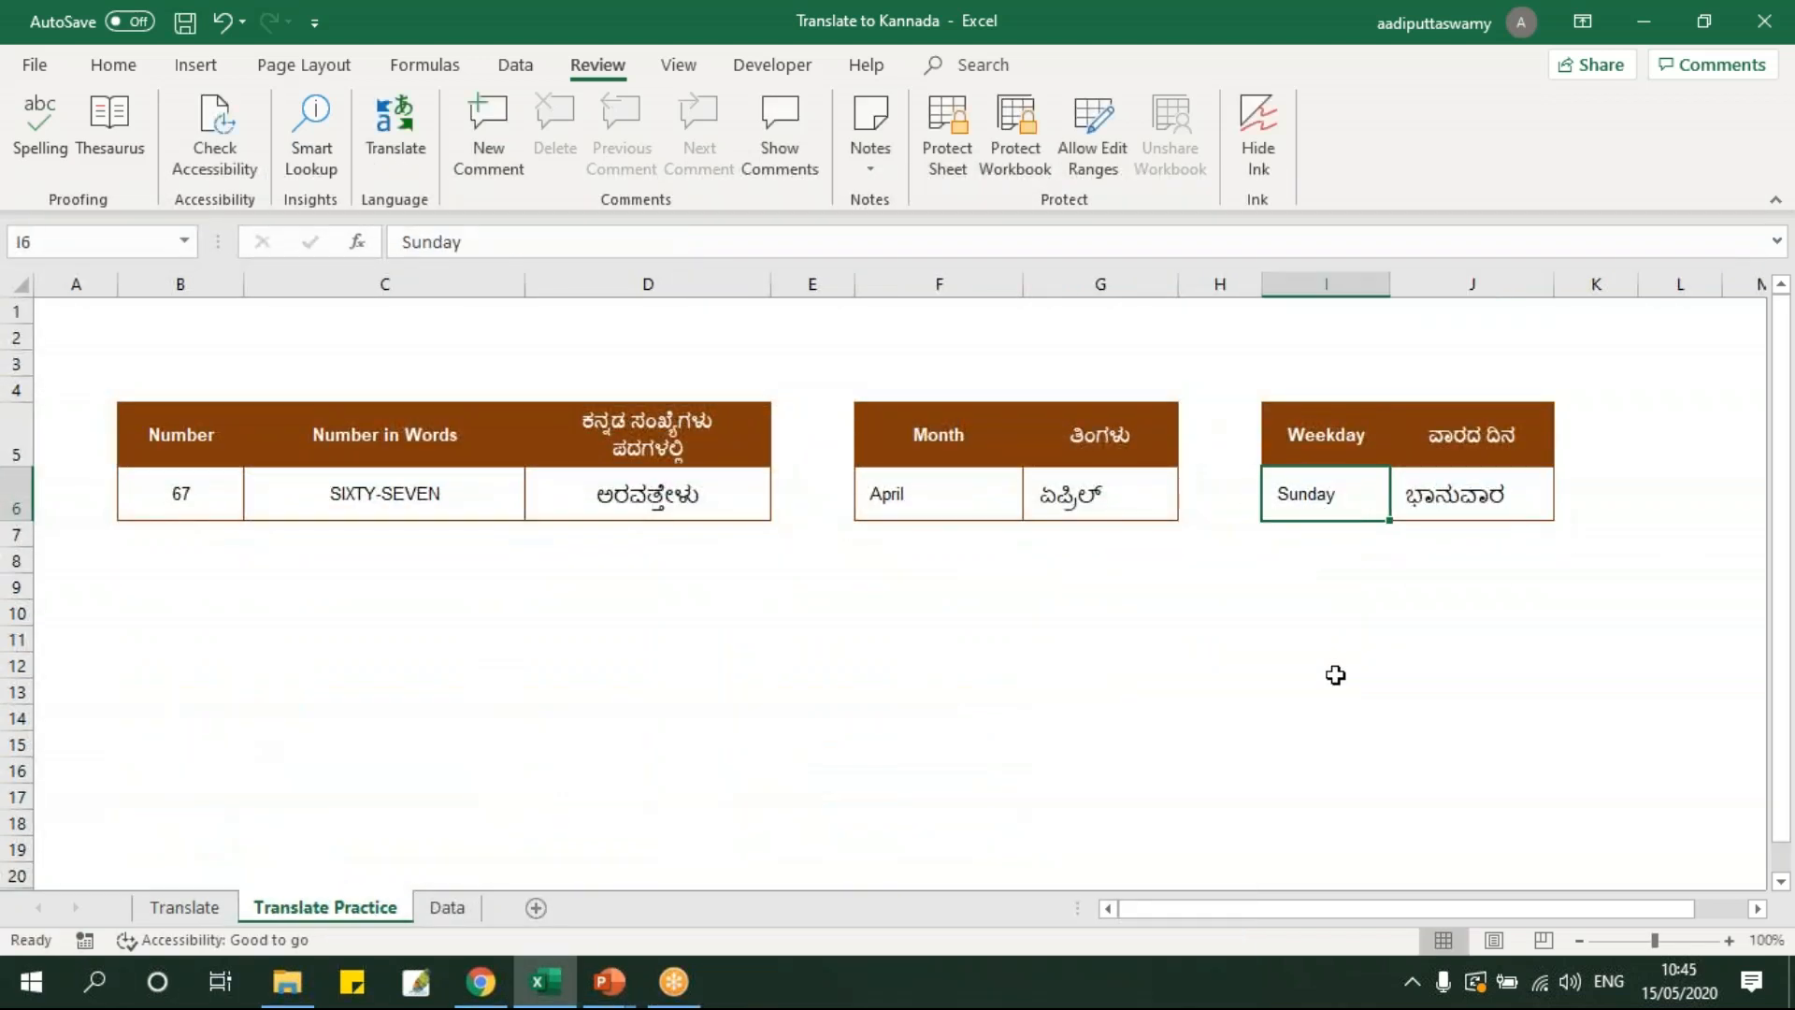
Test the weekday translation by entering Wednesday in the Weekday cell I6
text(We)
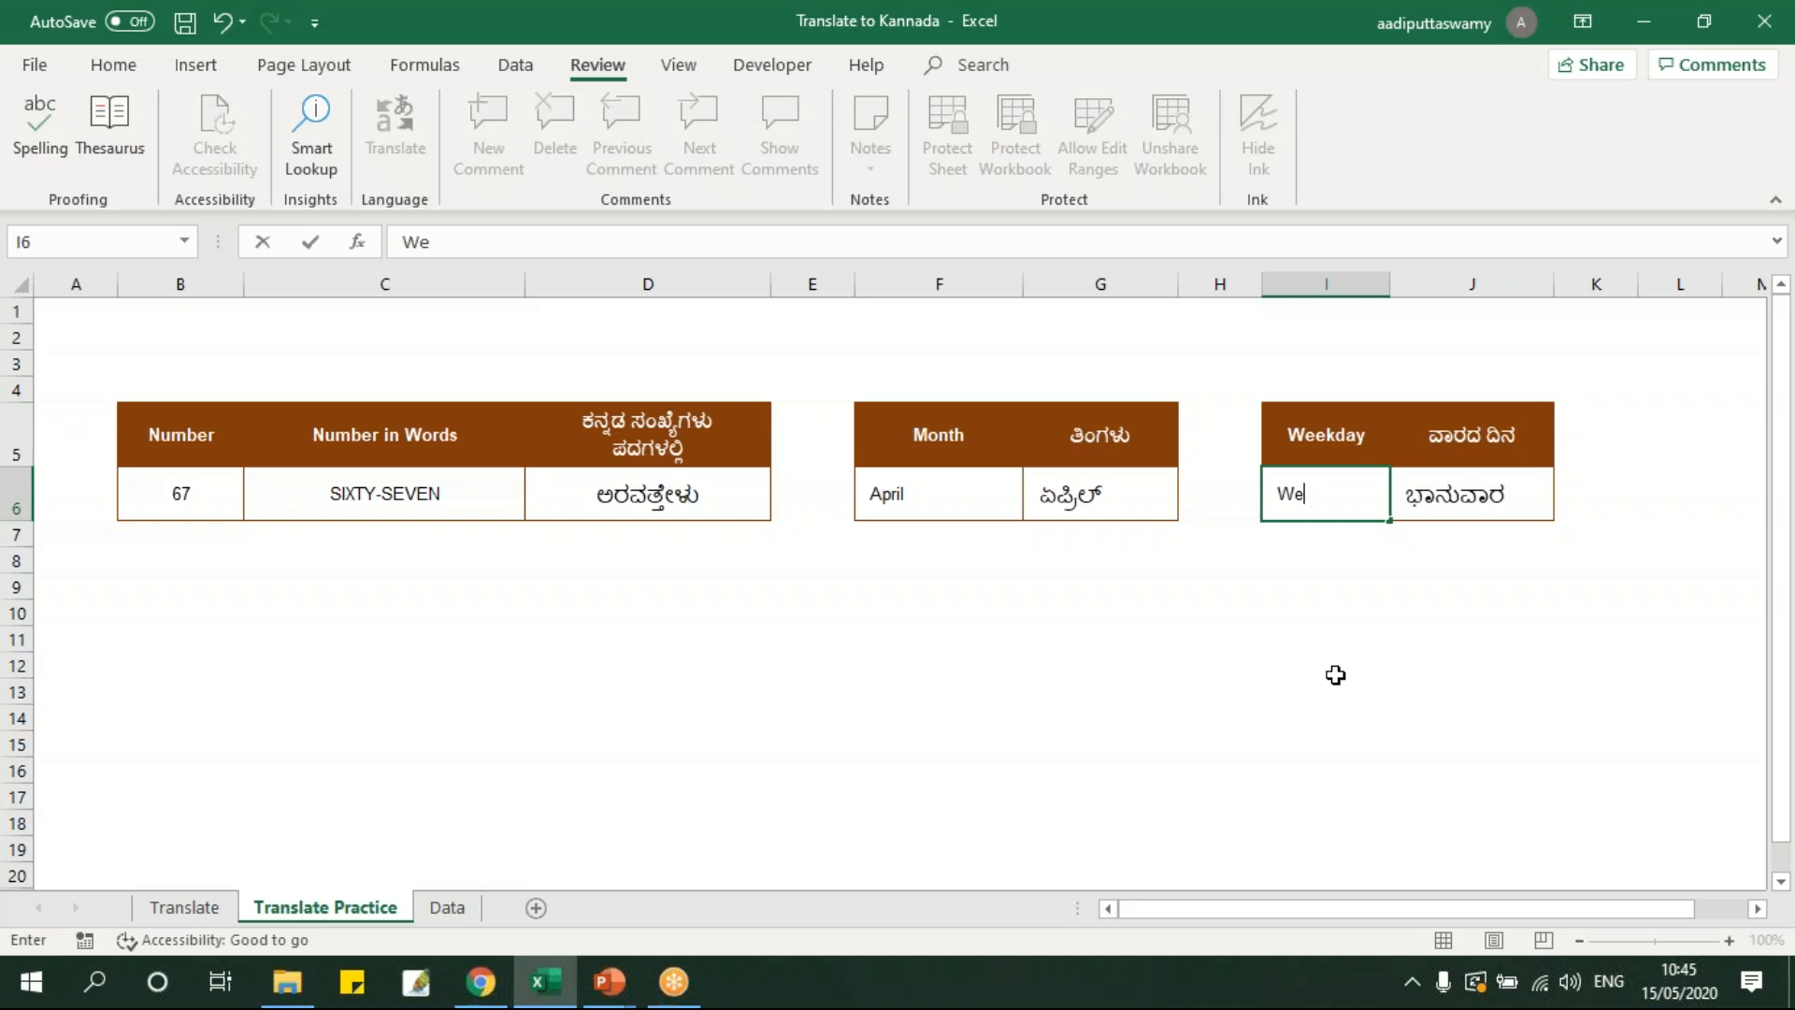
text(dnesday)
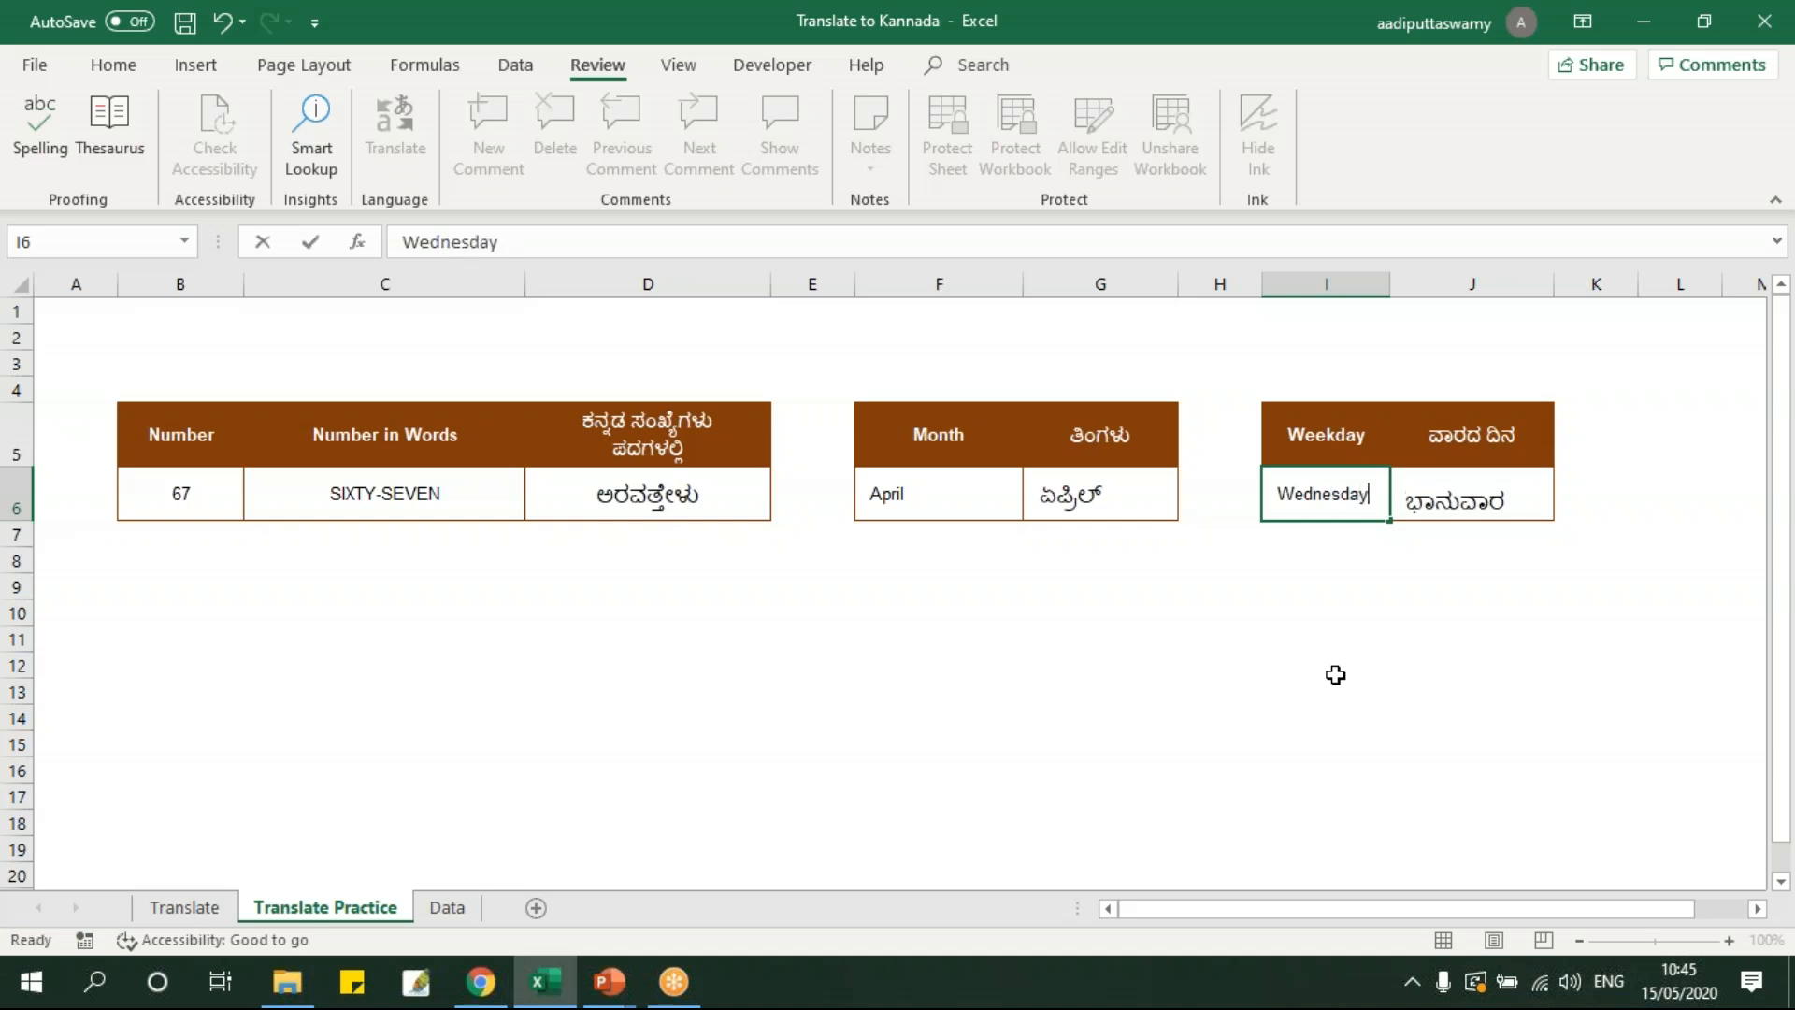
key(Return)
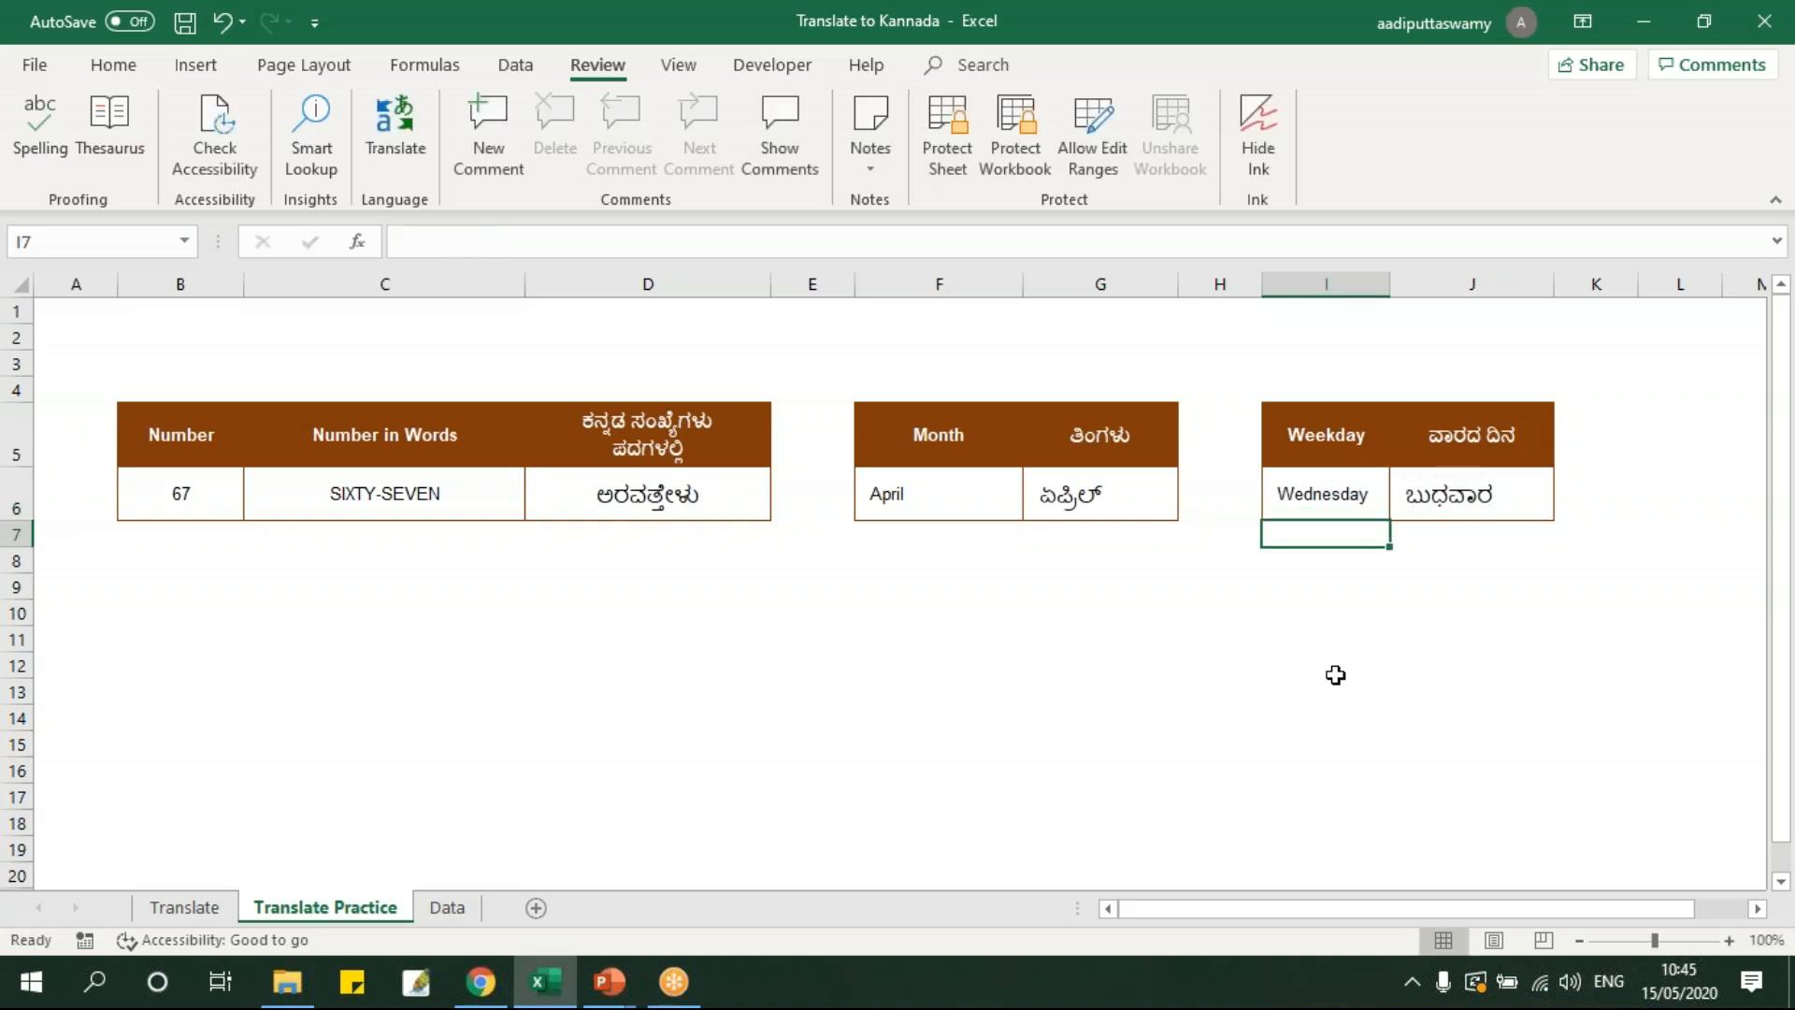
Test the number conversions by entering 234 in the Number cell B6
click(232, 490)
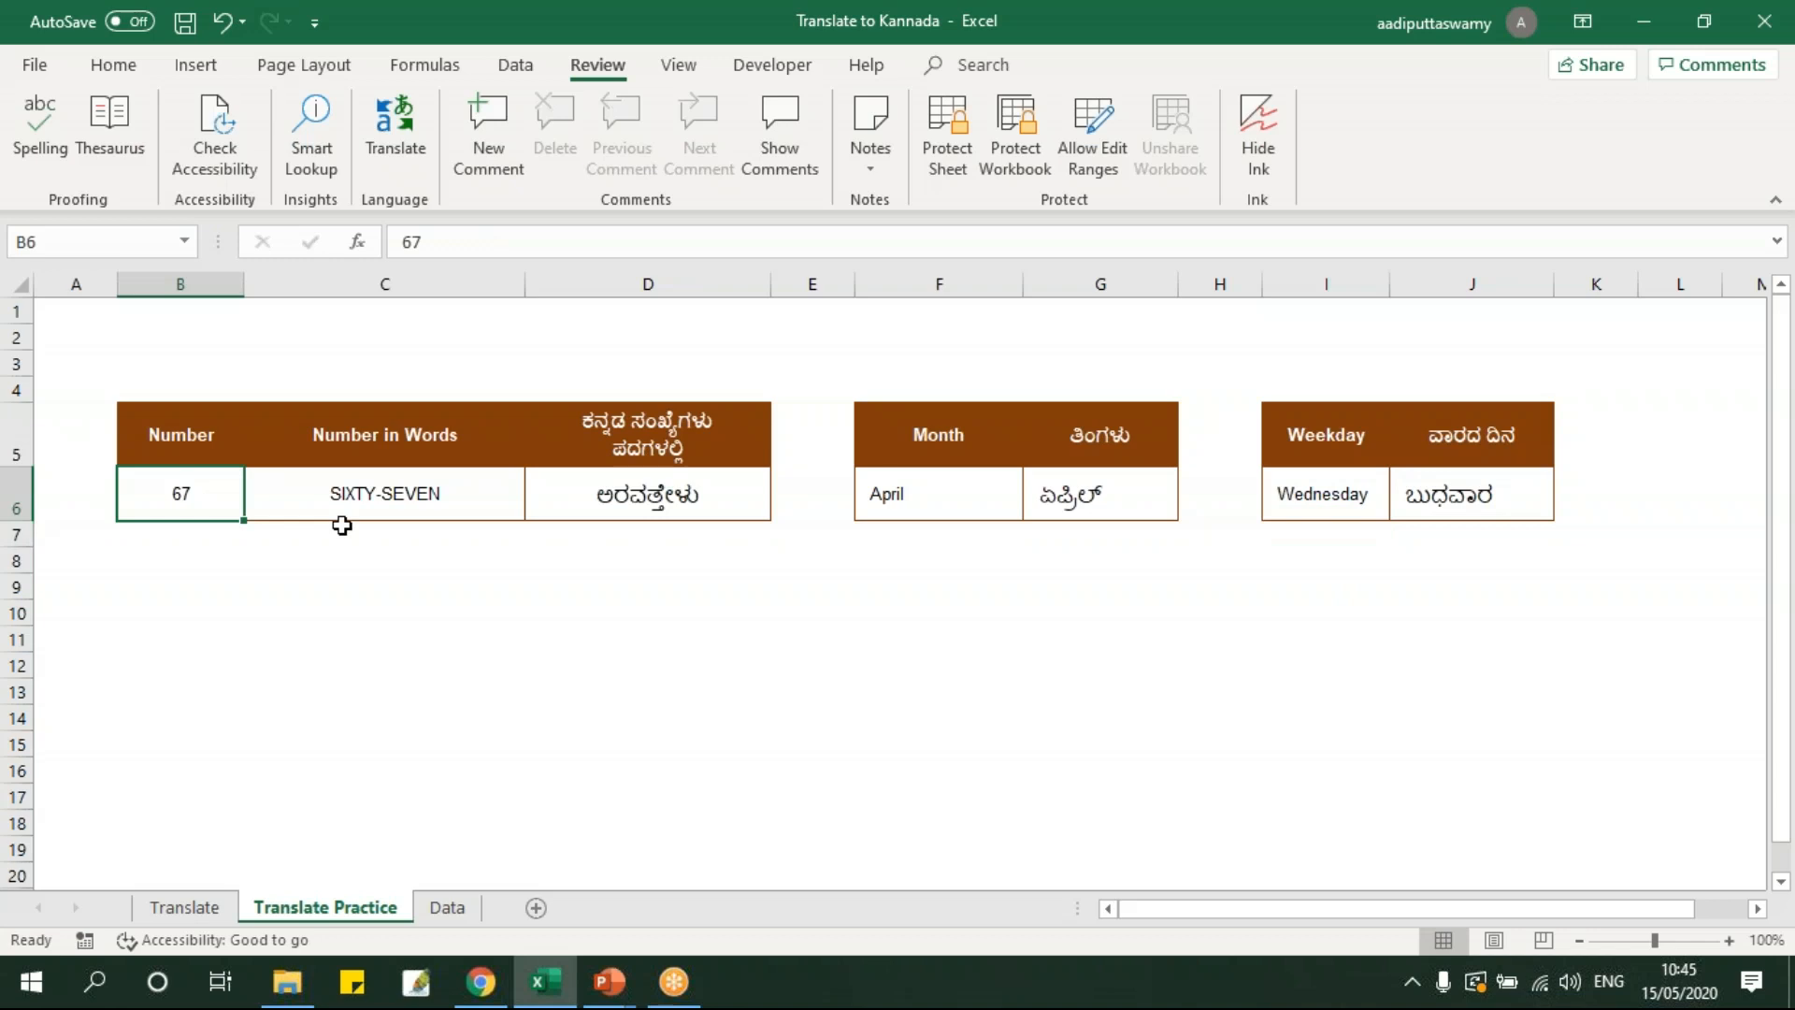
text(234)
key(Return)
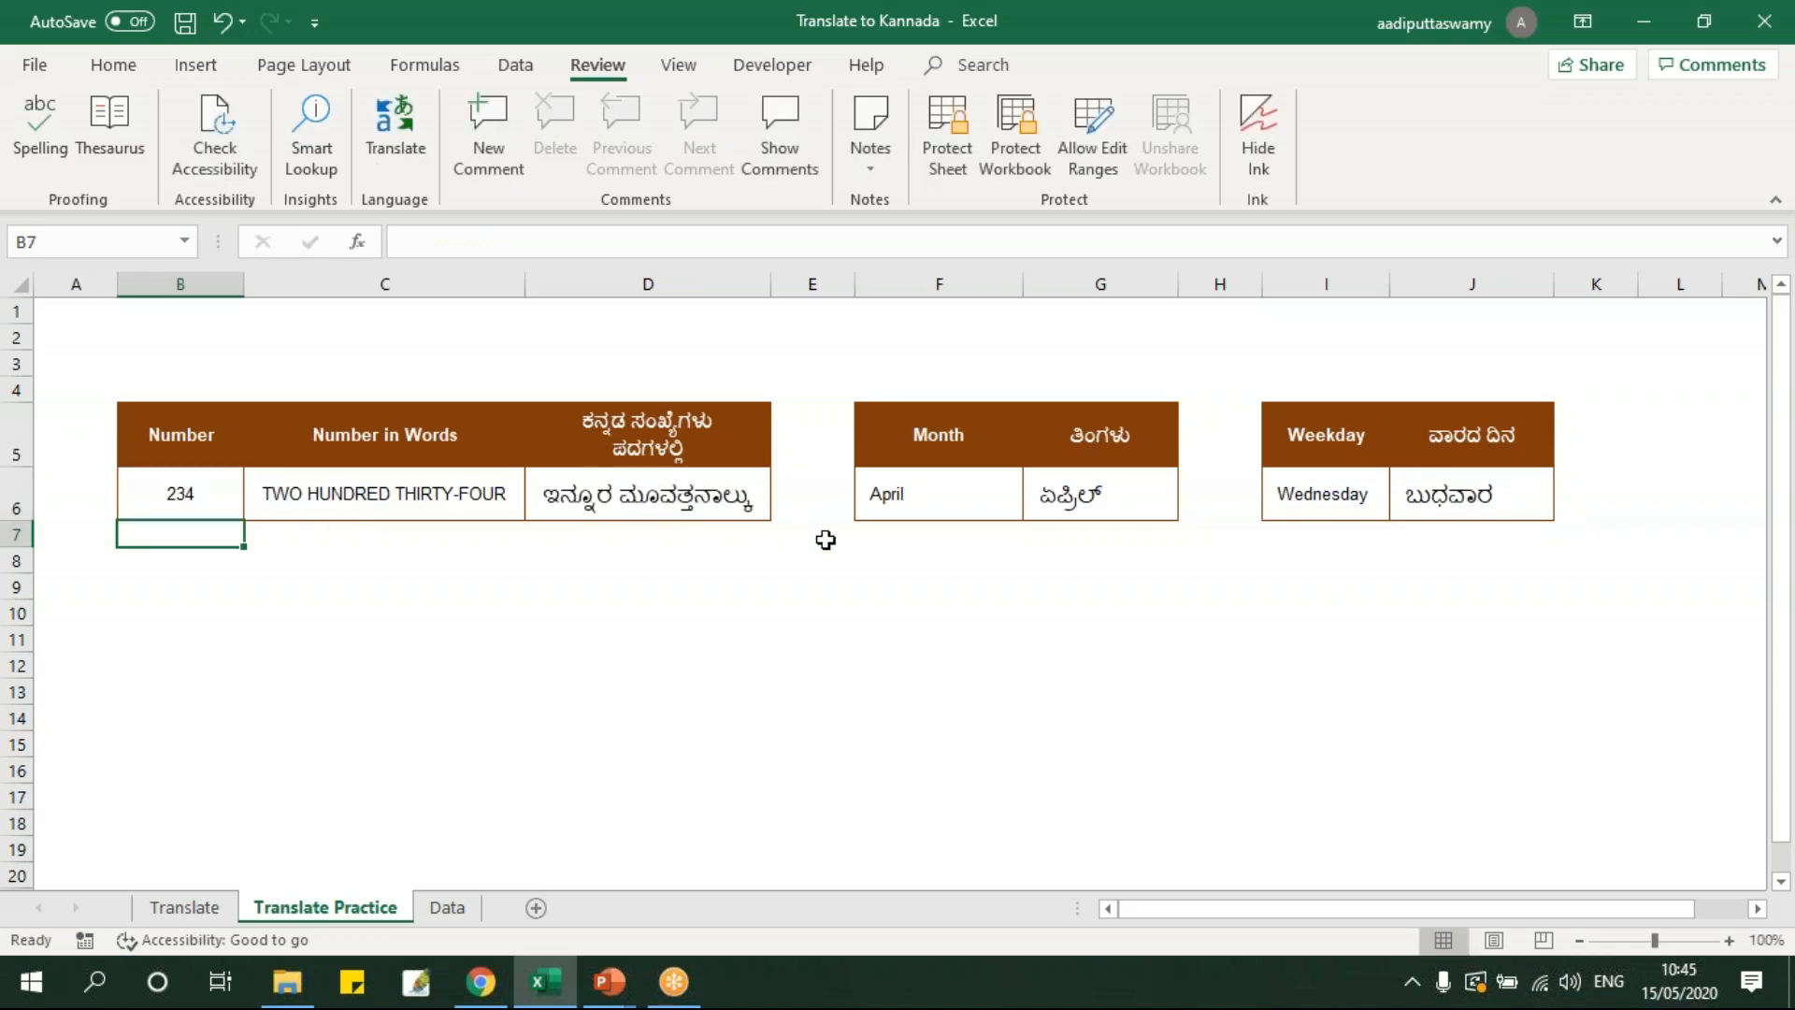
Compare the Data sheet's lookup tables with the Kannada number formula in D6, ending on the Translate Practice sheet
click(467, 912)
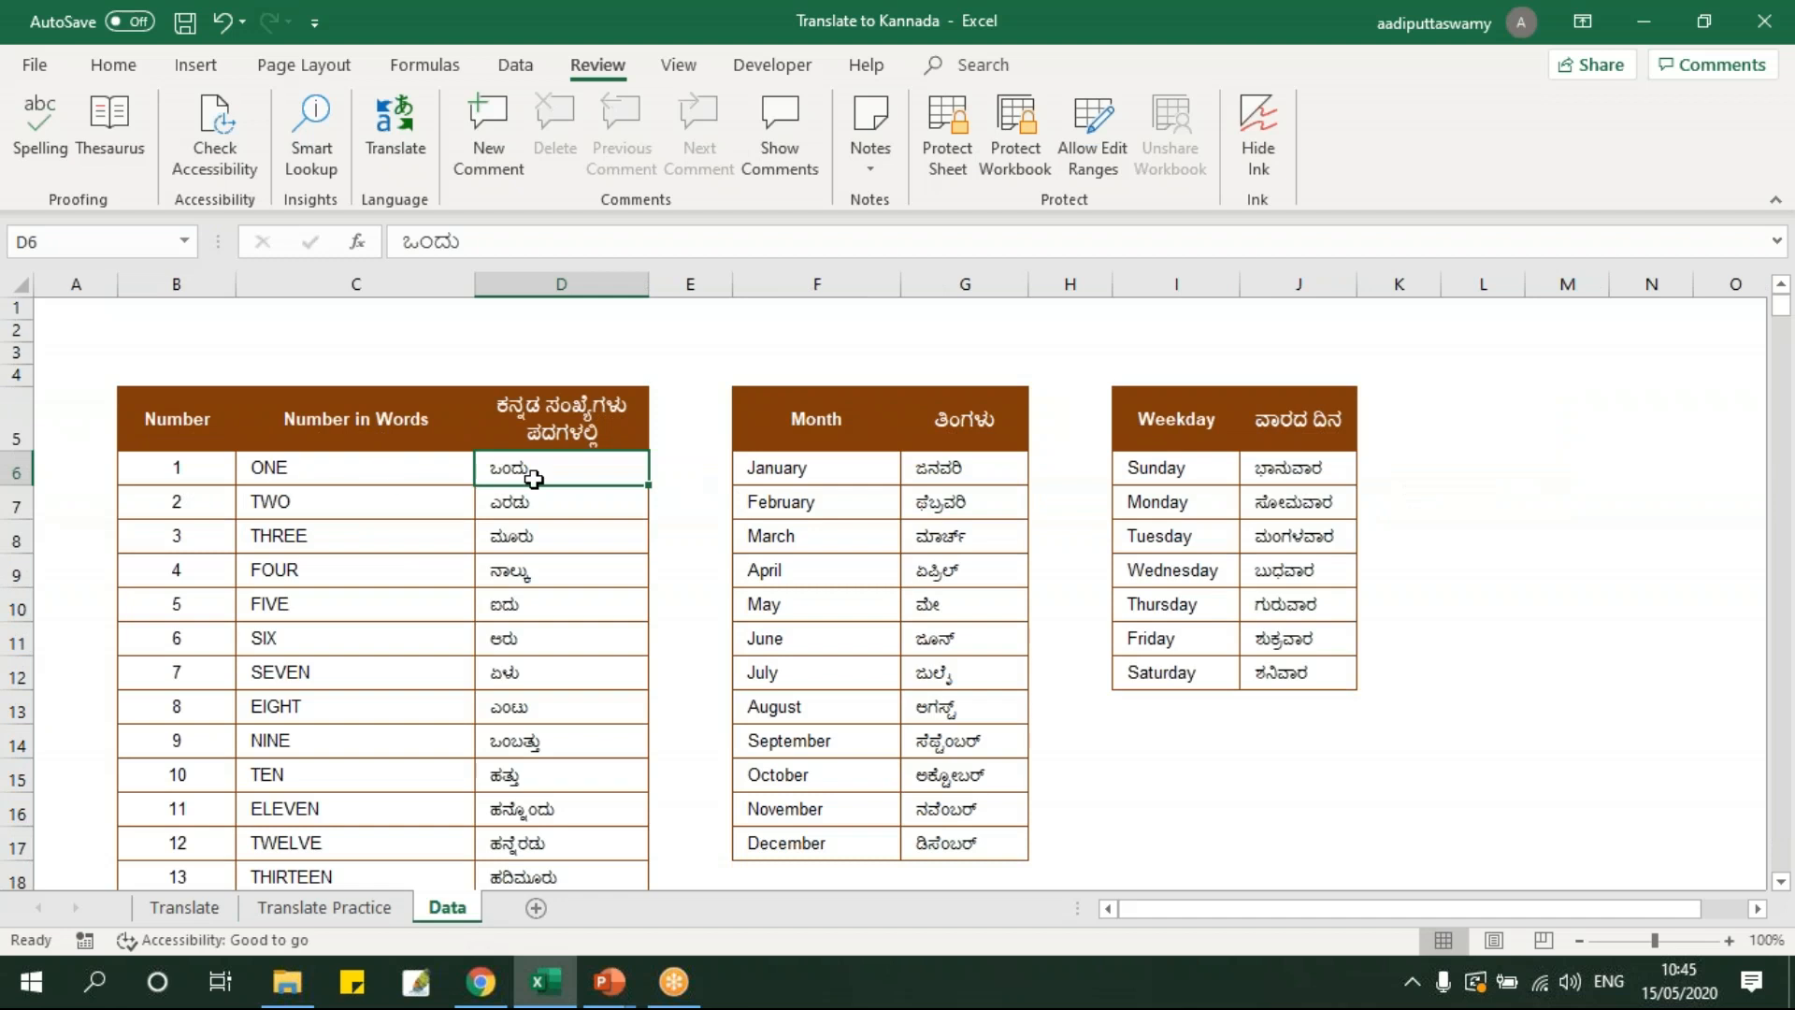
click(365, 907)
click(634, 500)
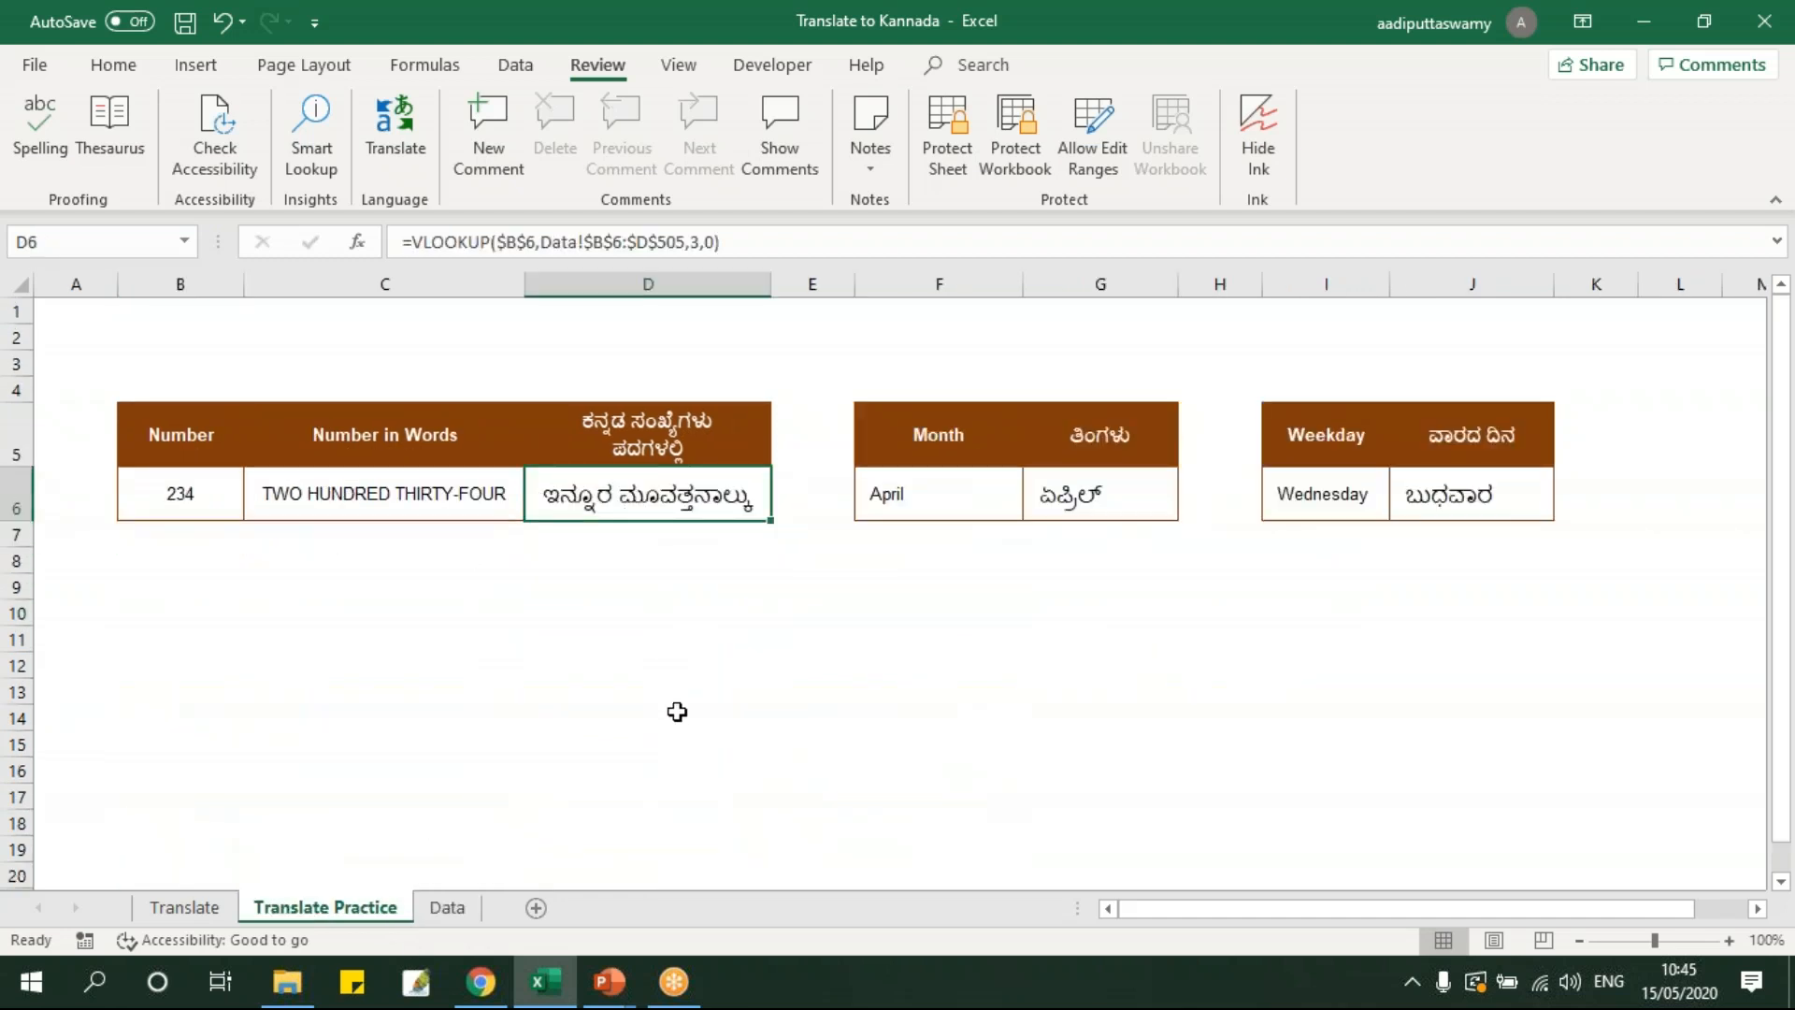
click(449, 907)
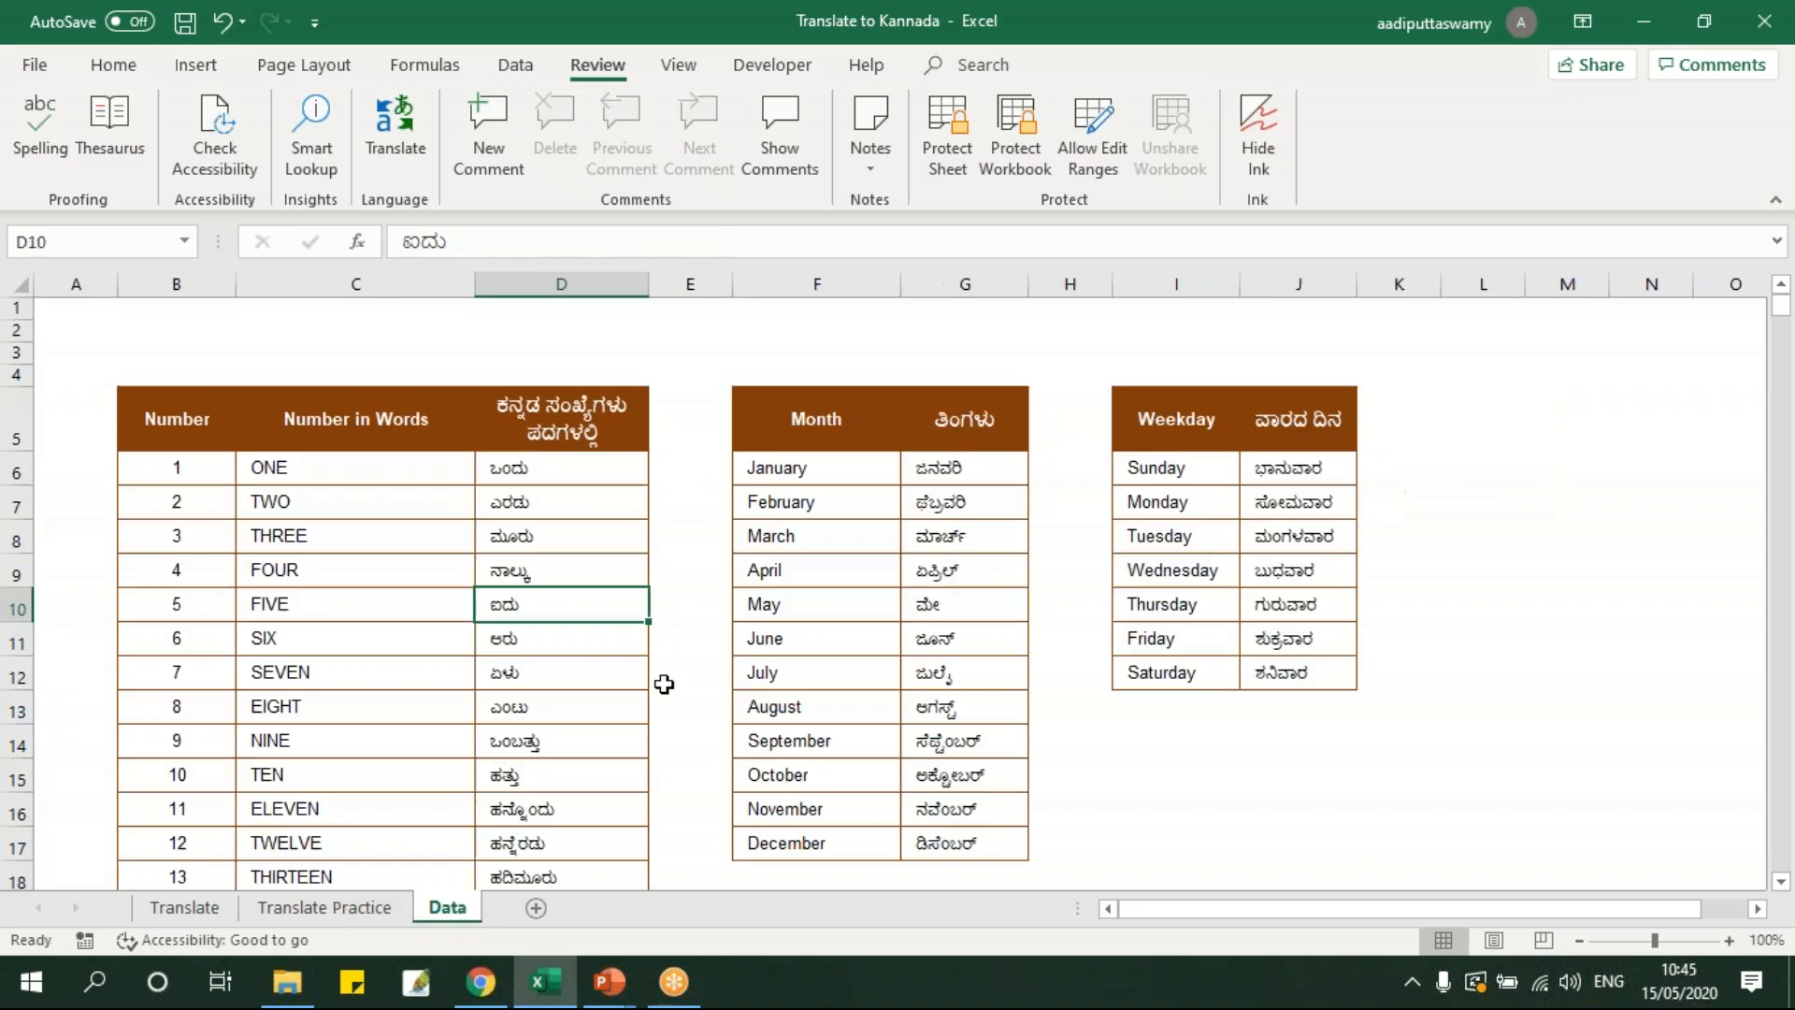
click(377, 909)
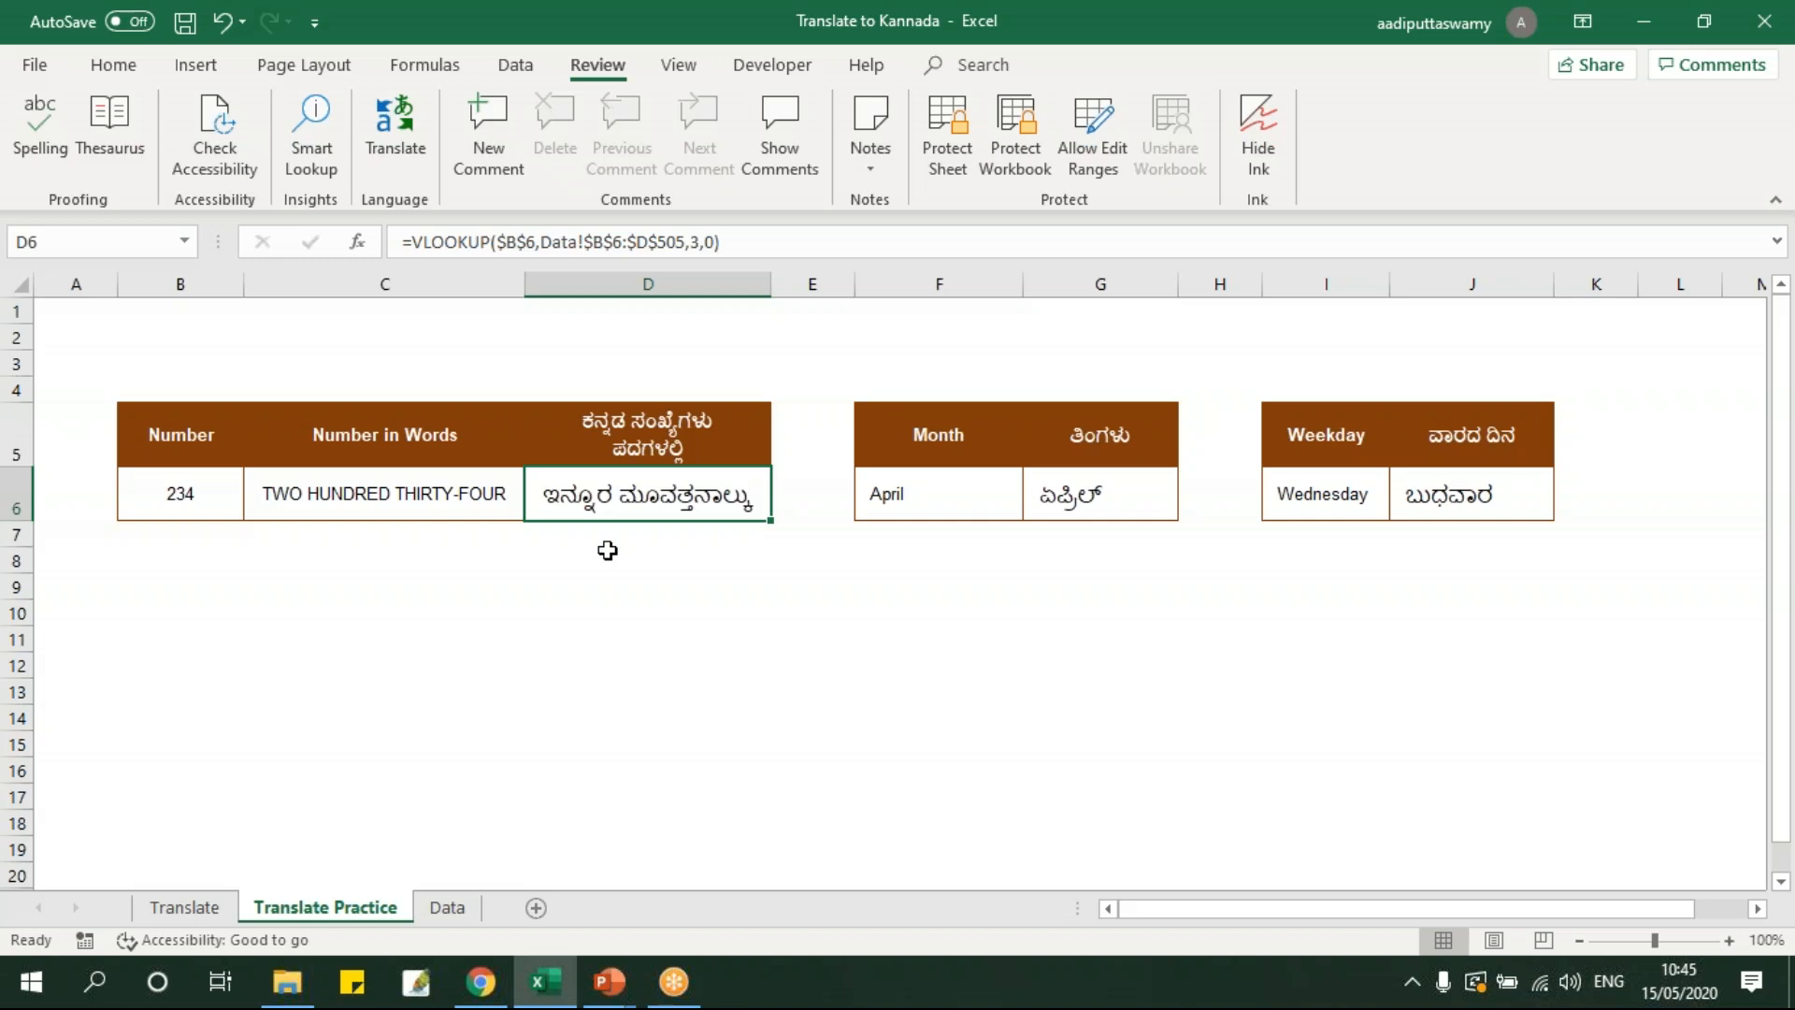
Switch to the PowerPoint slide show with the Translate to Kannada title slide
click(609, 982)
click(699, 915)
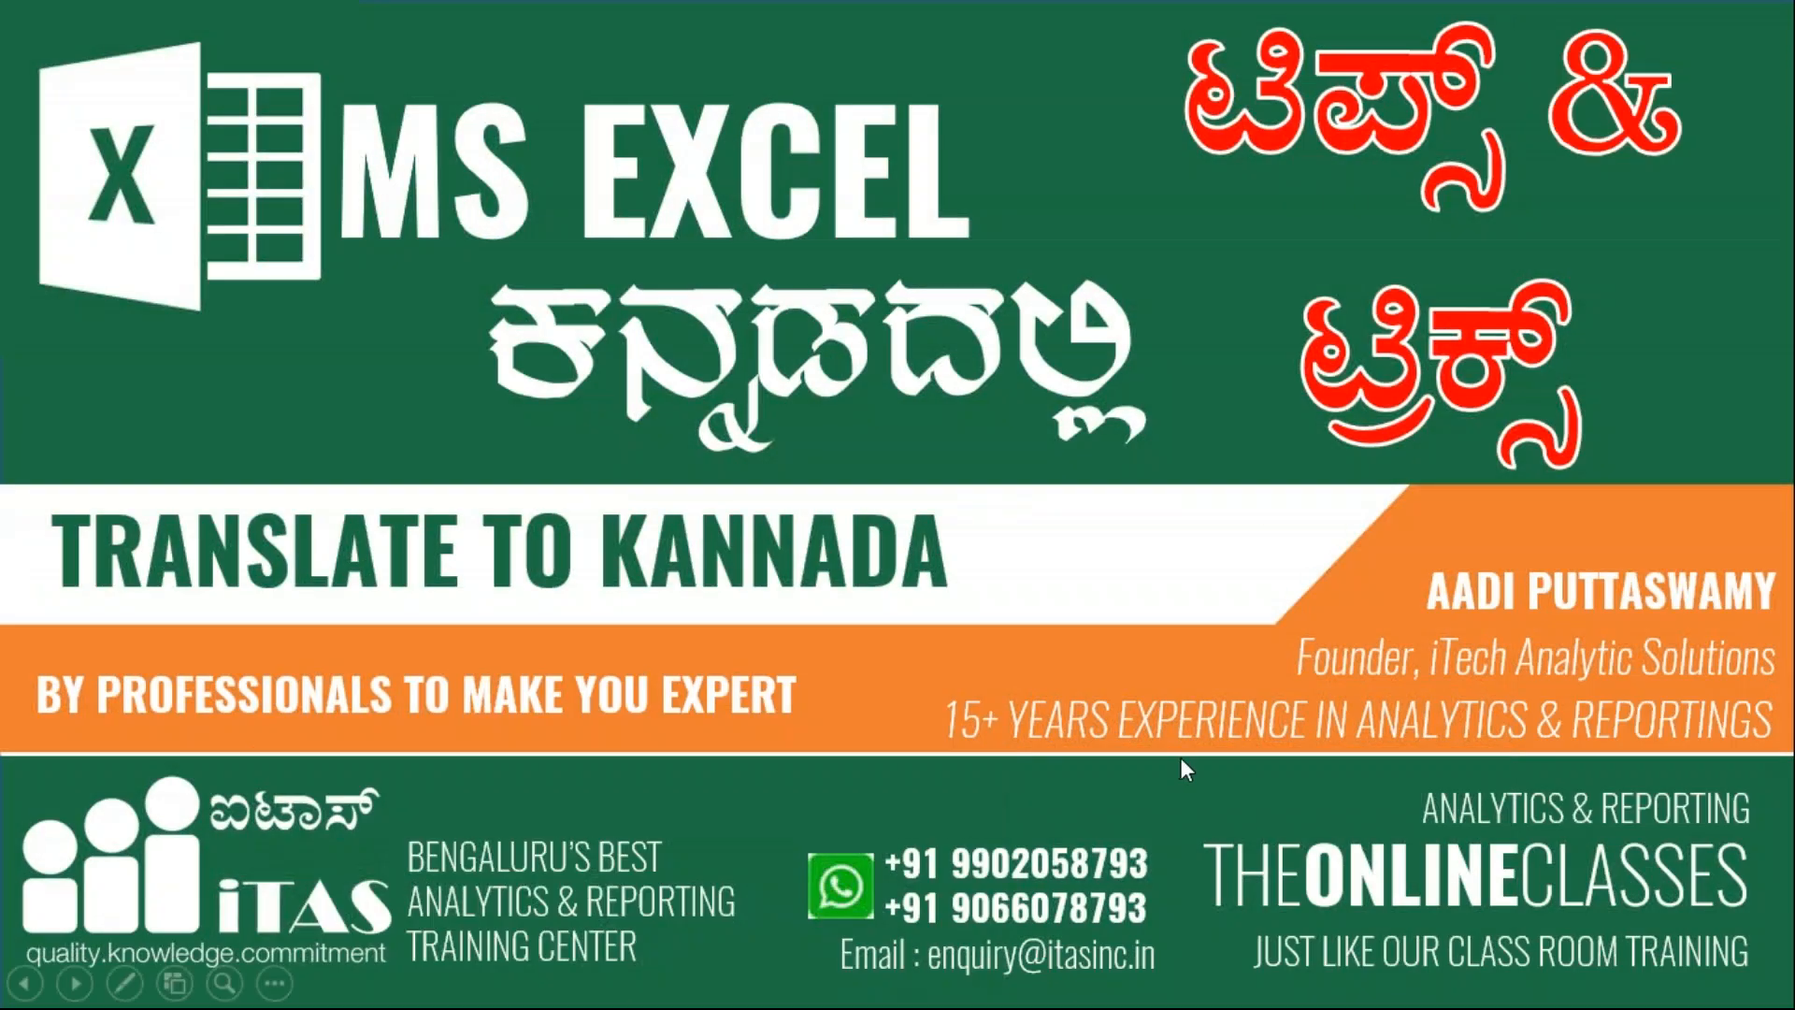